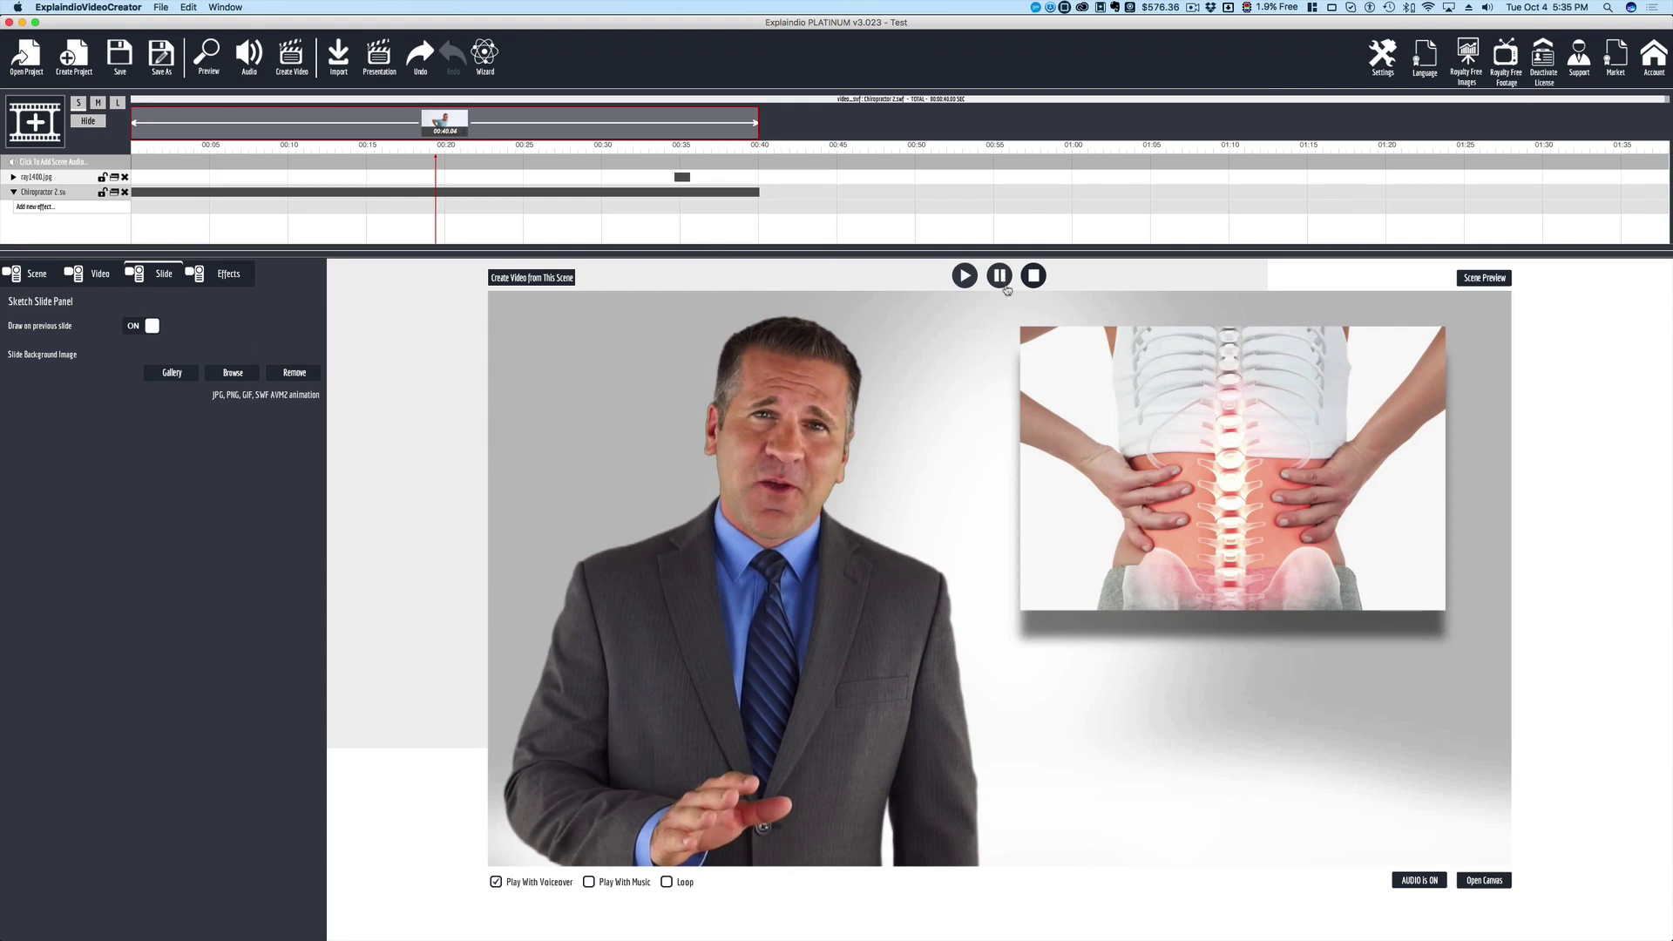
- Turn the scene audio off, play the scene preview and pause it at the Contact Us Now title
click(1421, 882)
click(964, 276)
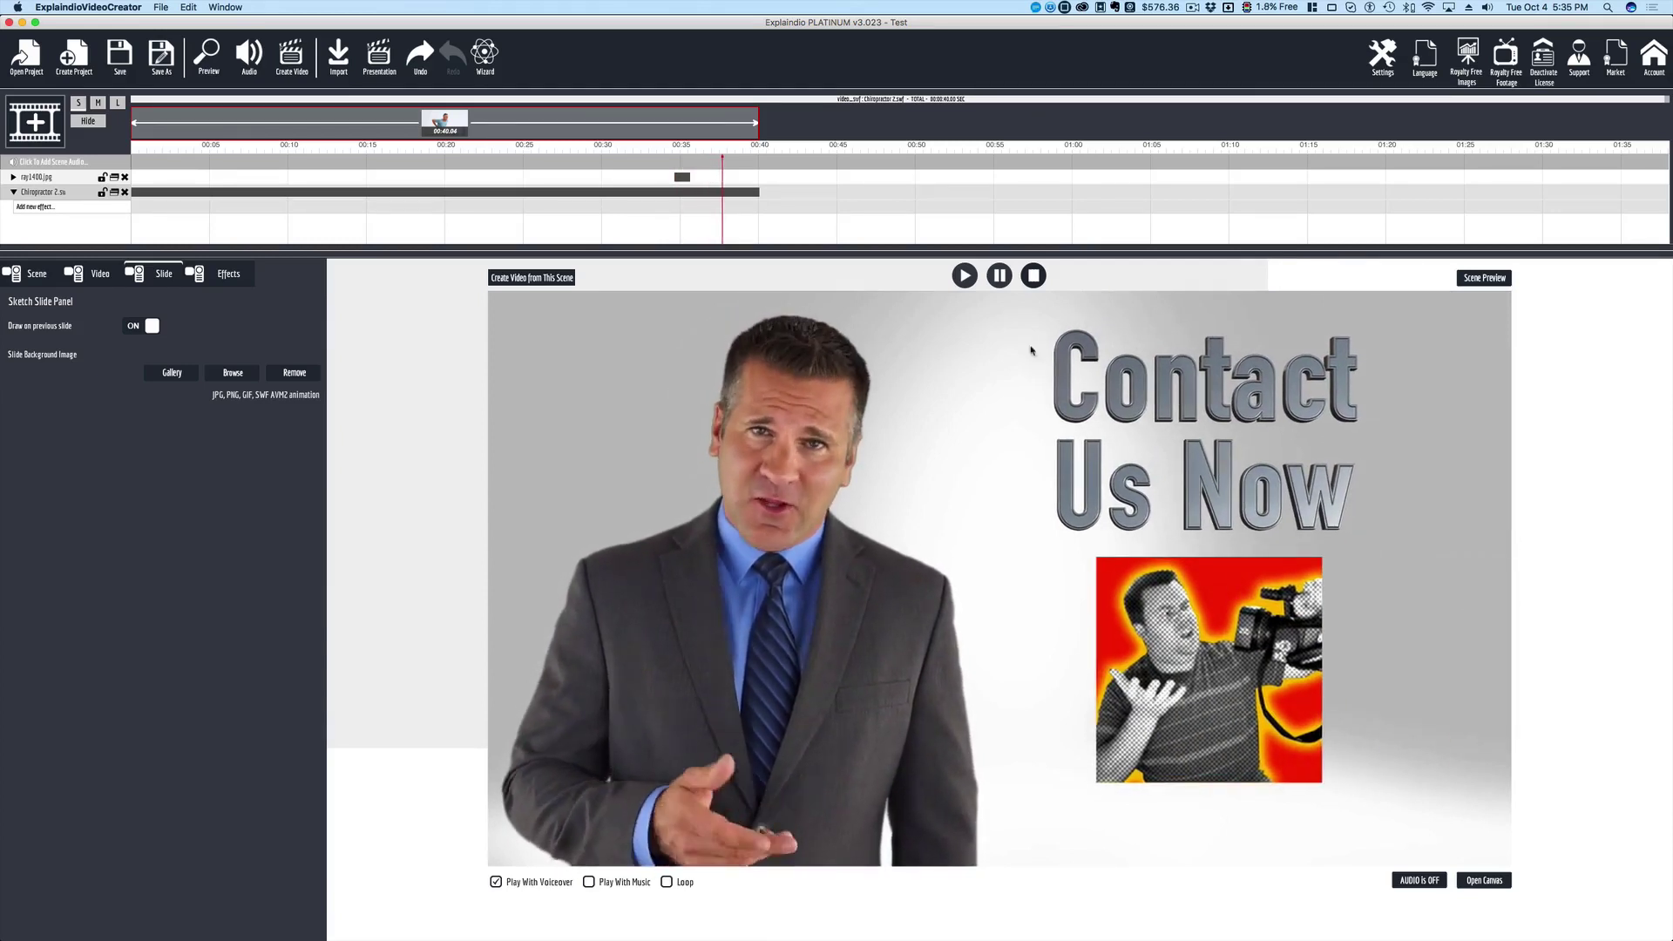
click(1001, 276)
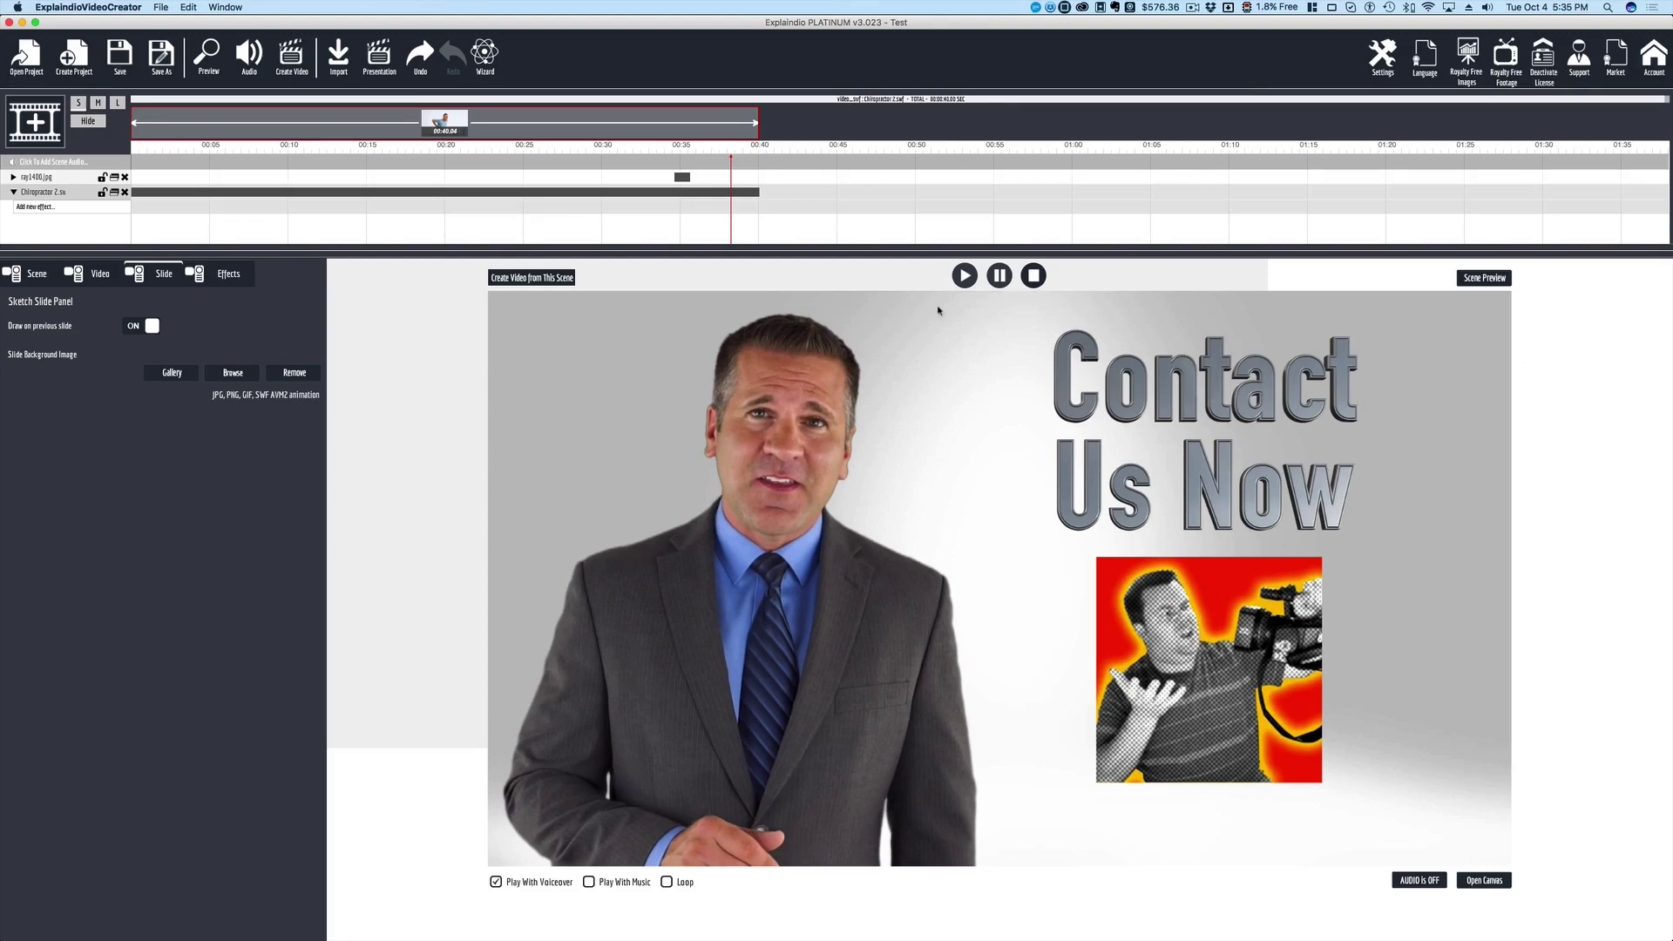
- On the canvas, nudge the cameraman image's on-screen animation position down, move its off-screen position lower, and close the canvas
click(682, 177)
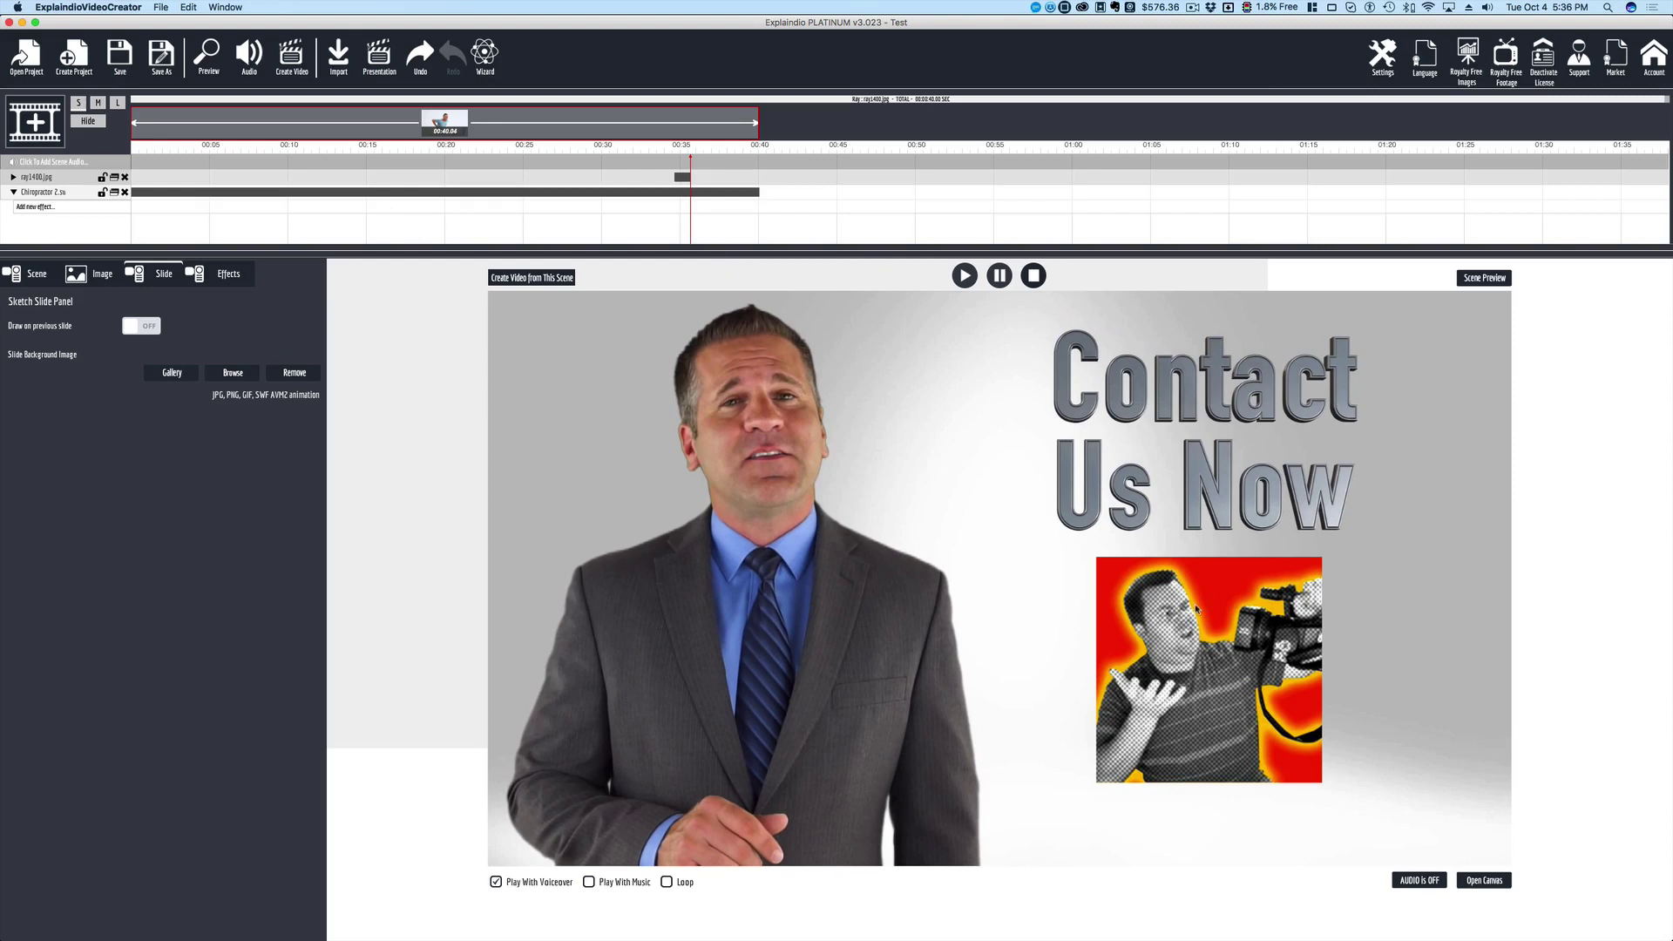
click(1493, 882)
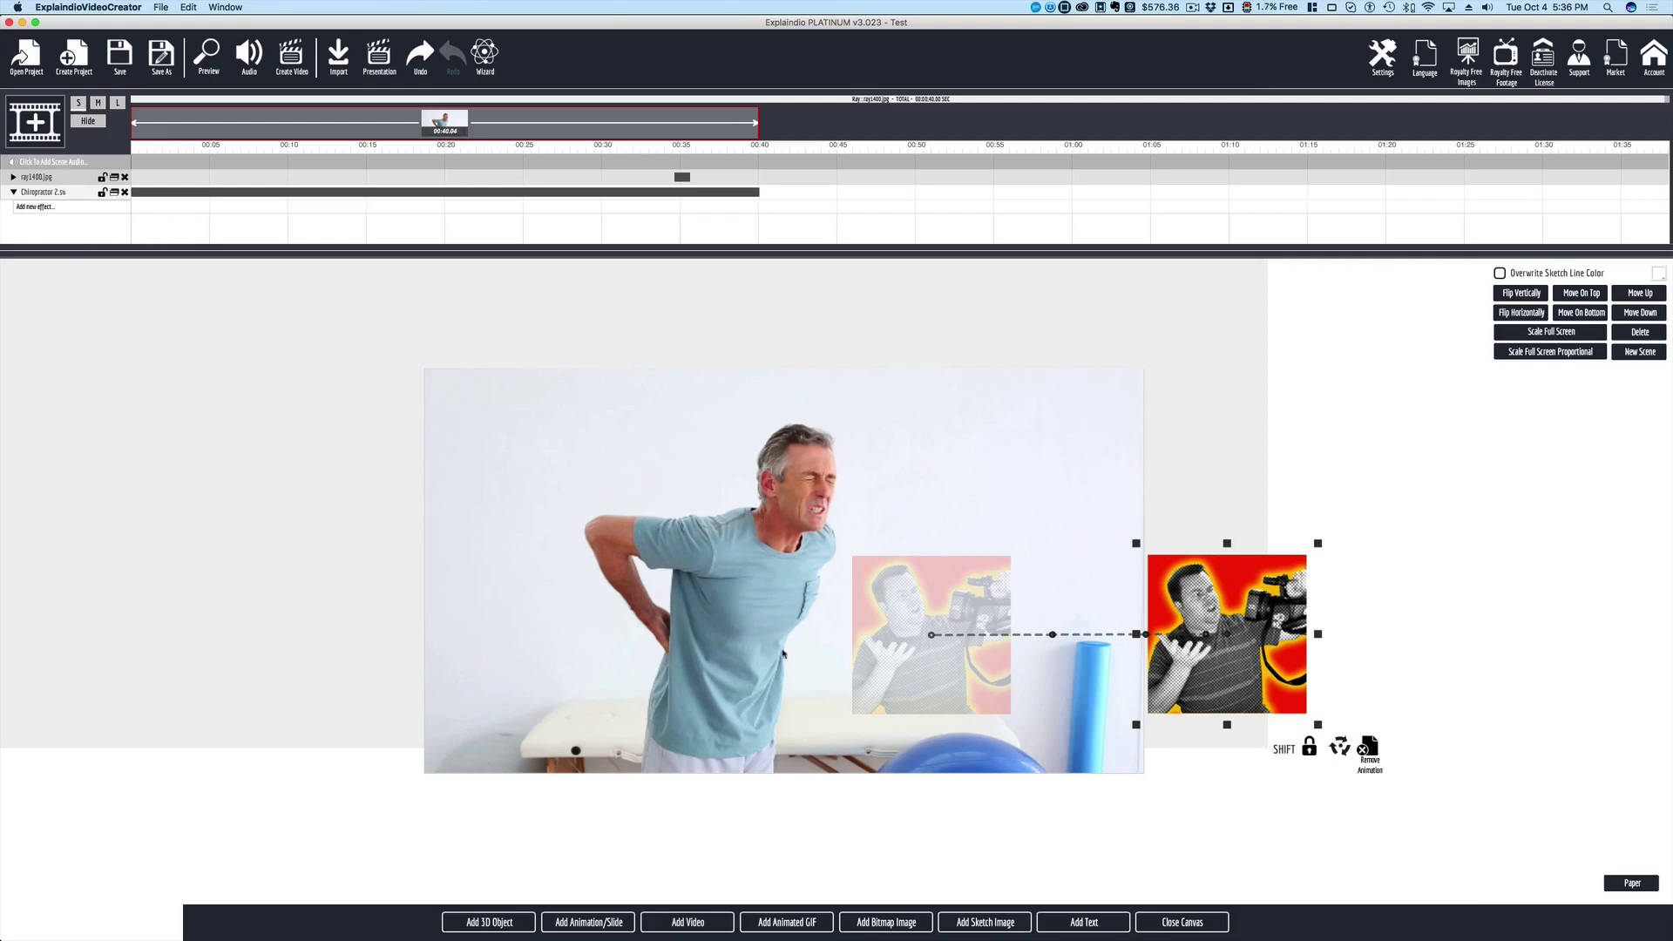
click(694, 540)
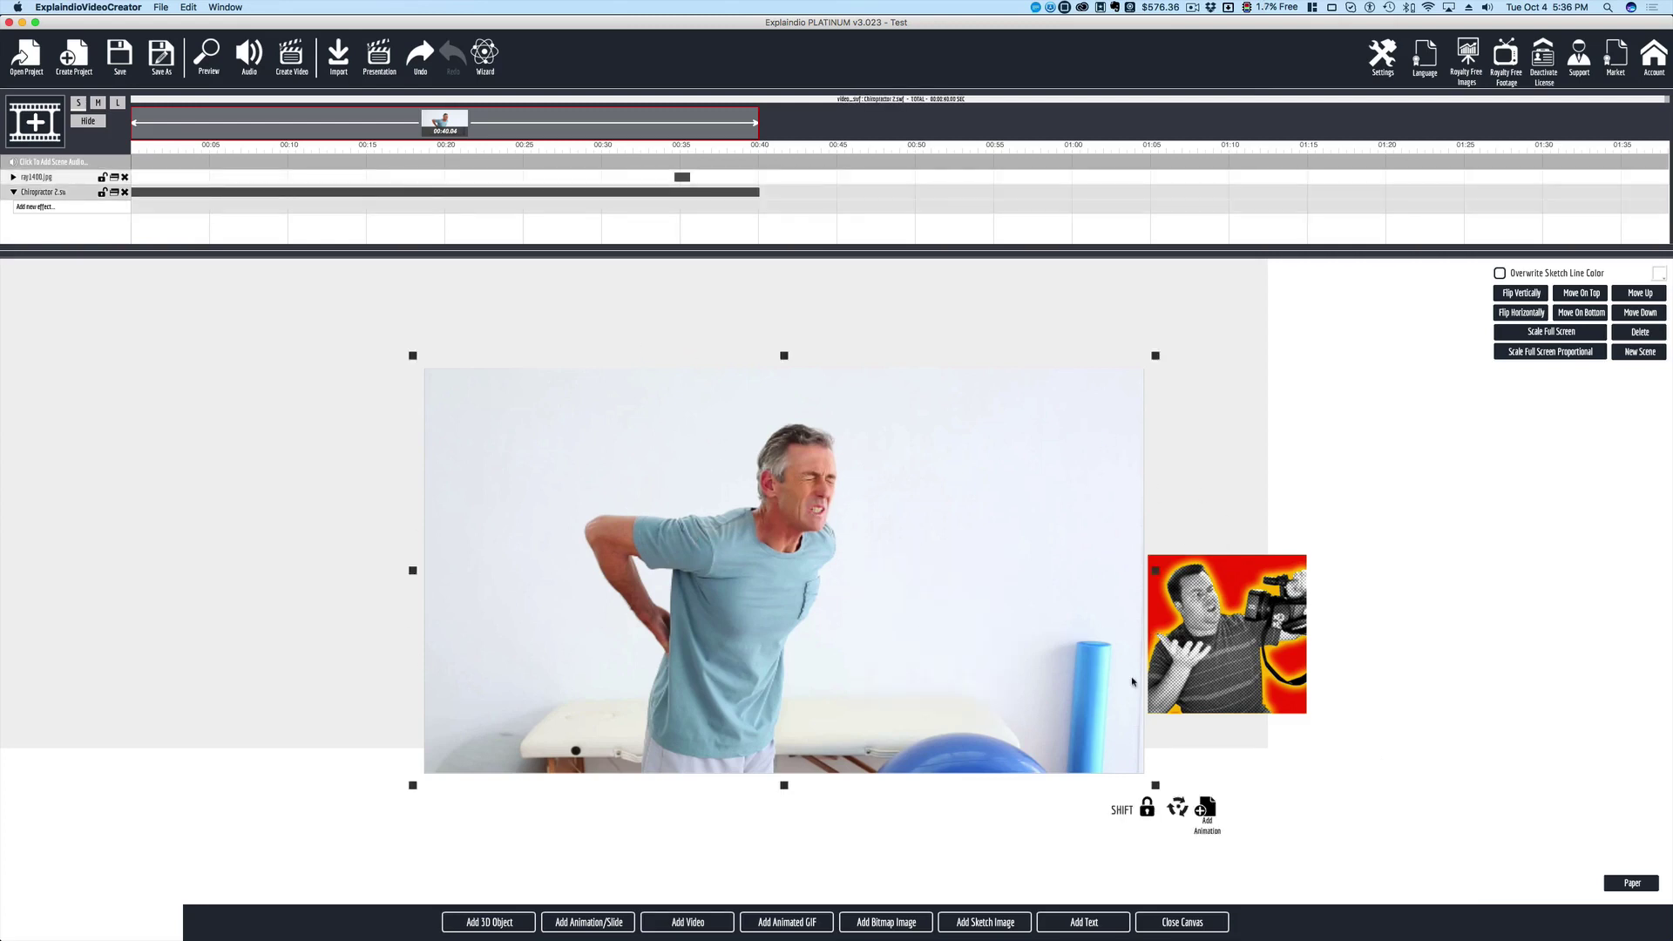
click(1190, 633)
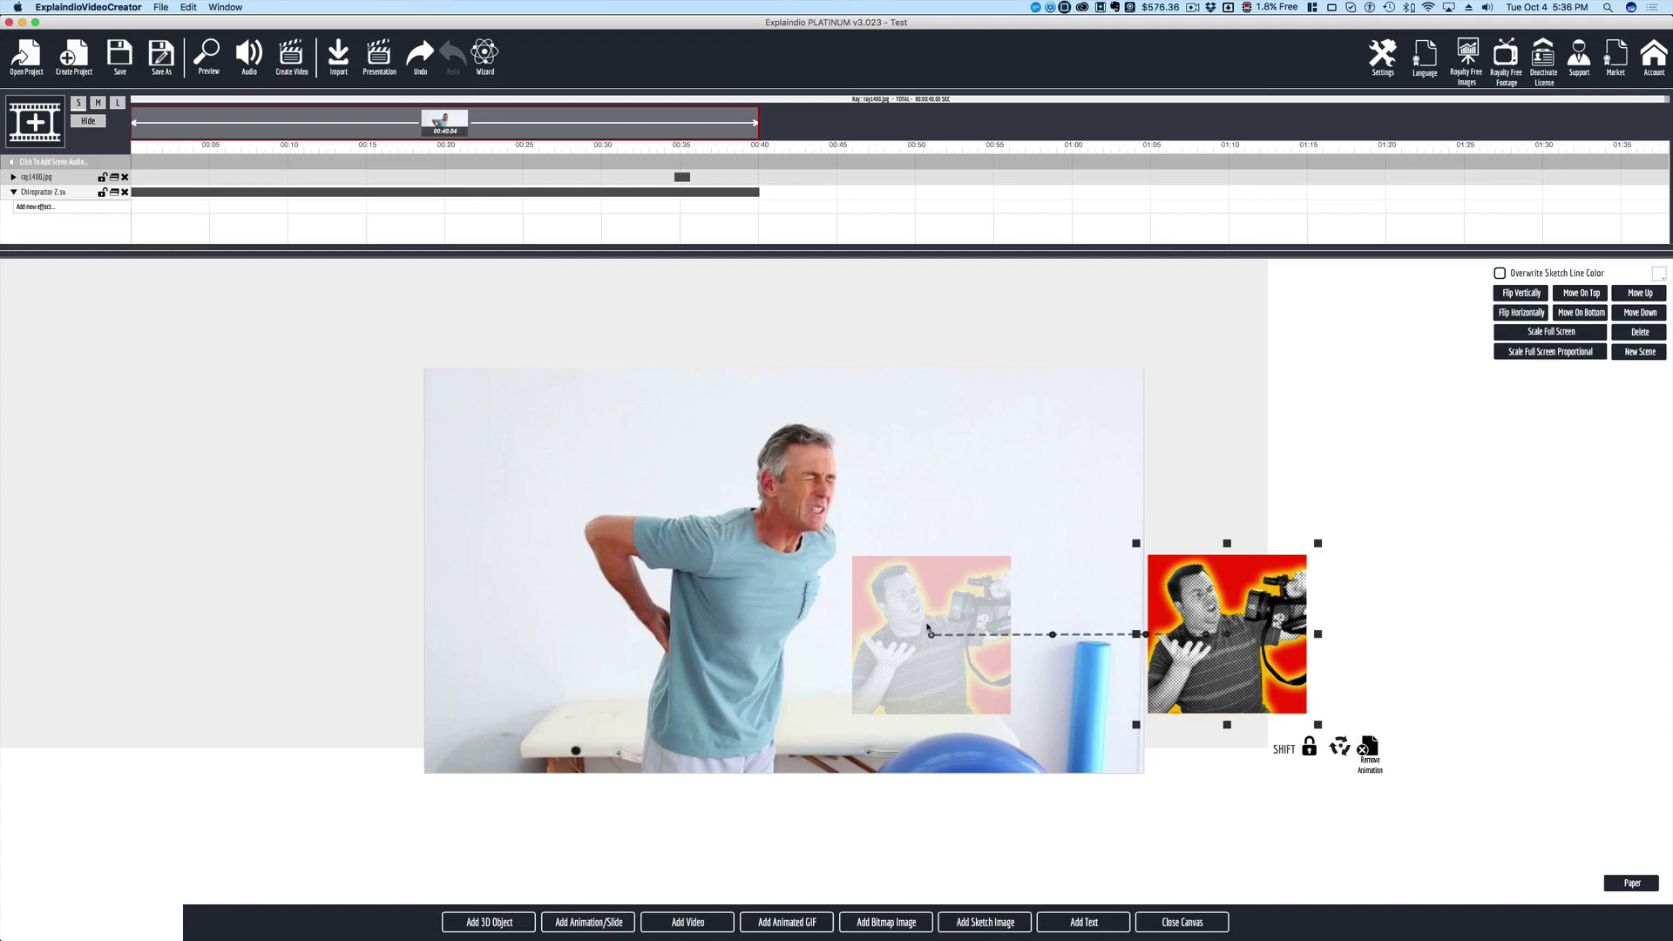
mouse_move(942, 612)
mouse_down()
mouse_move(951, 553)
mouse_move(961, 601)
mouse_move(922, 620)
mouse_move(944, 616)
mouse_up()
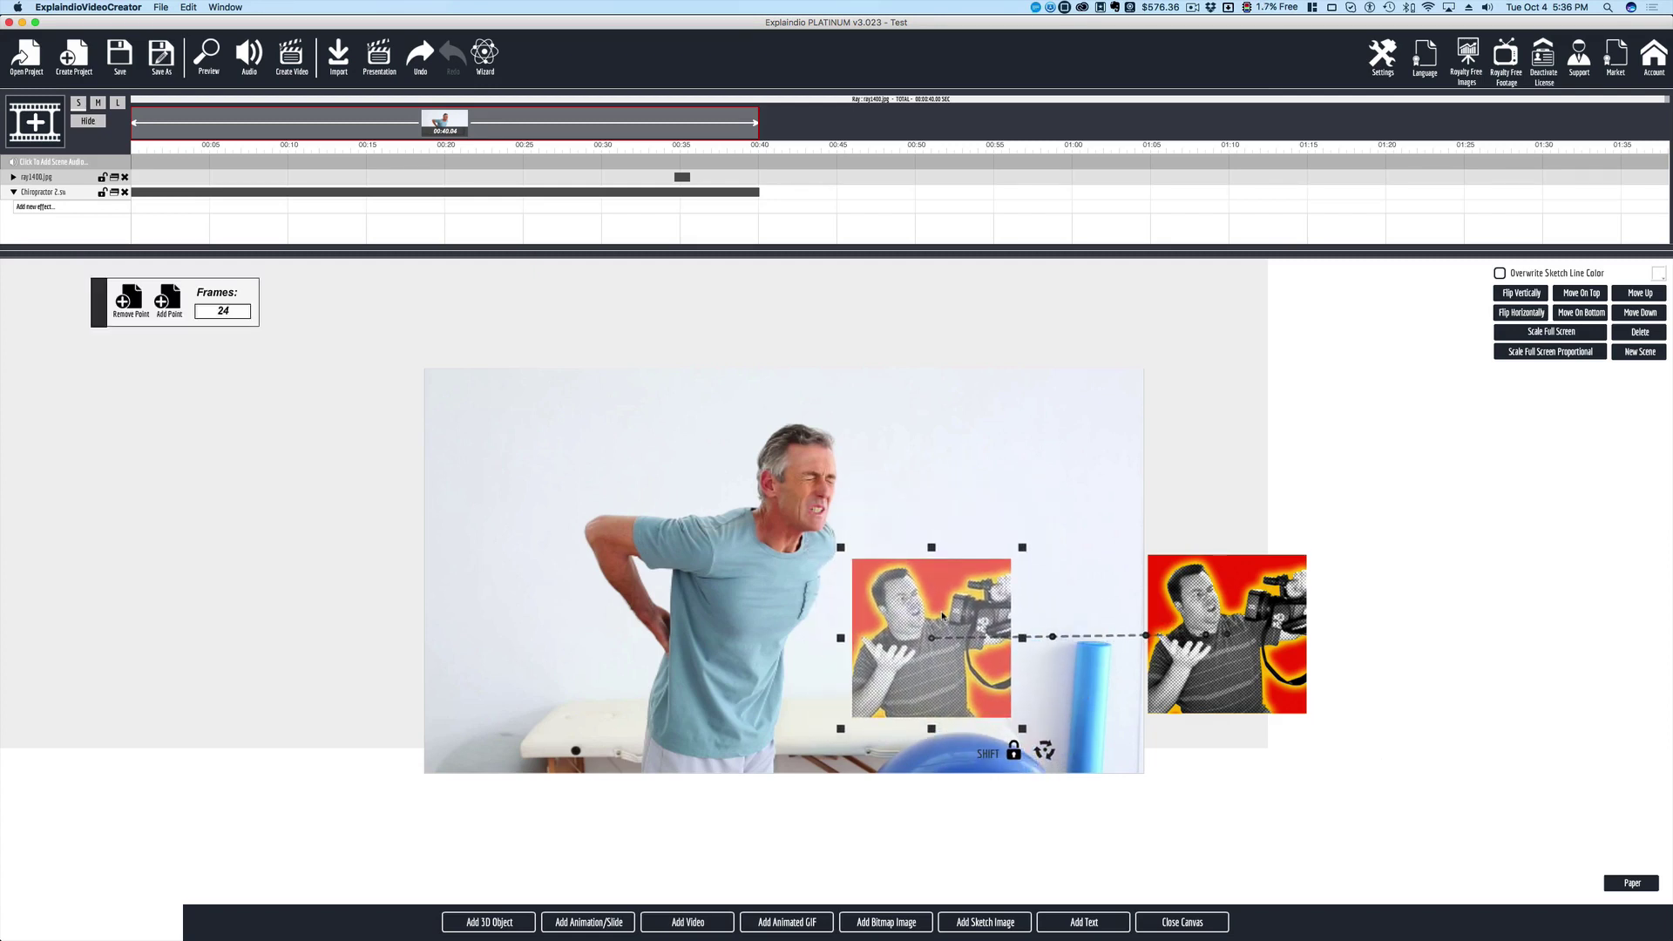
drag(1208, 594, 1206, 734)
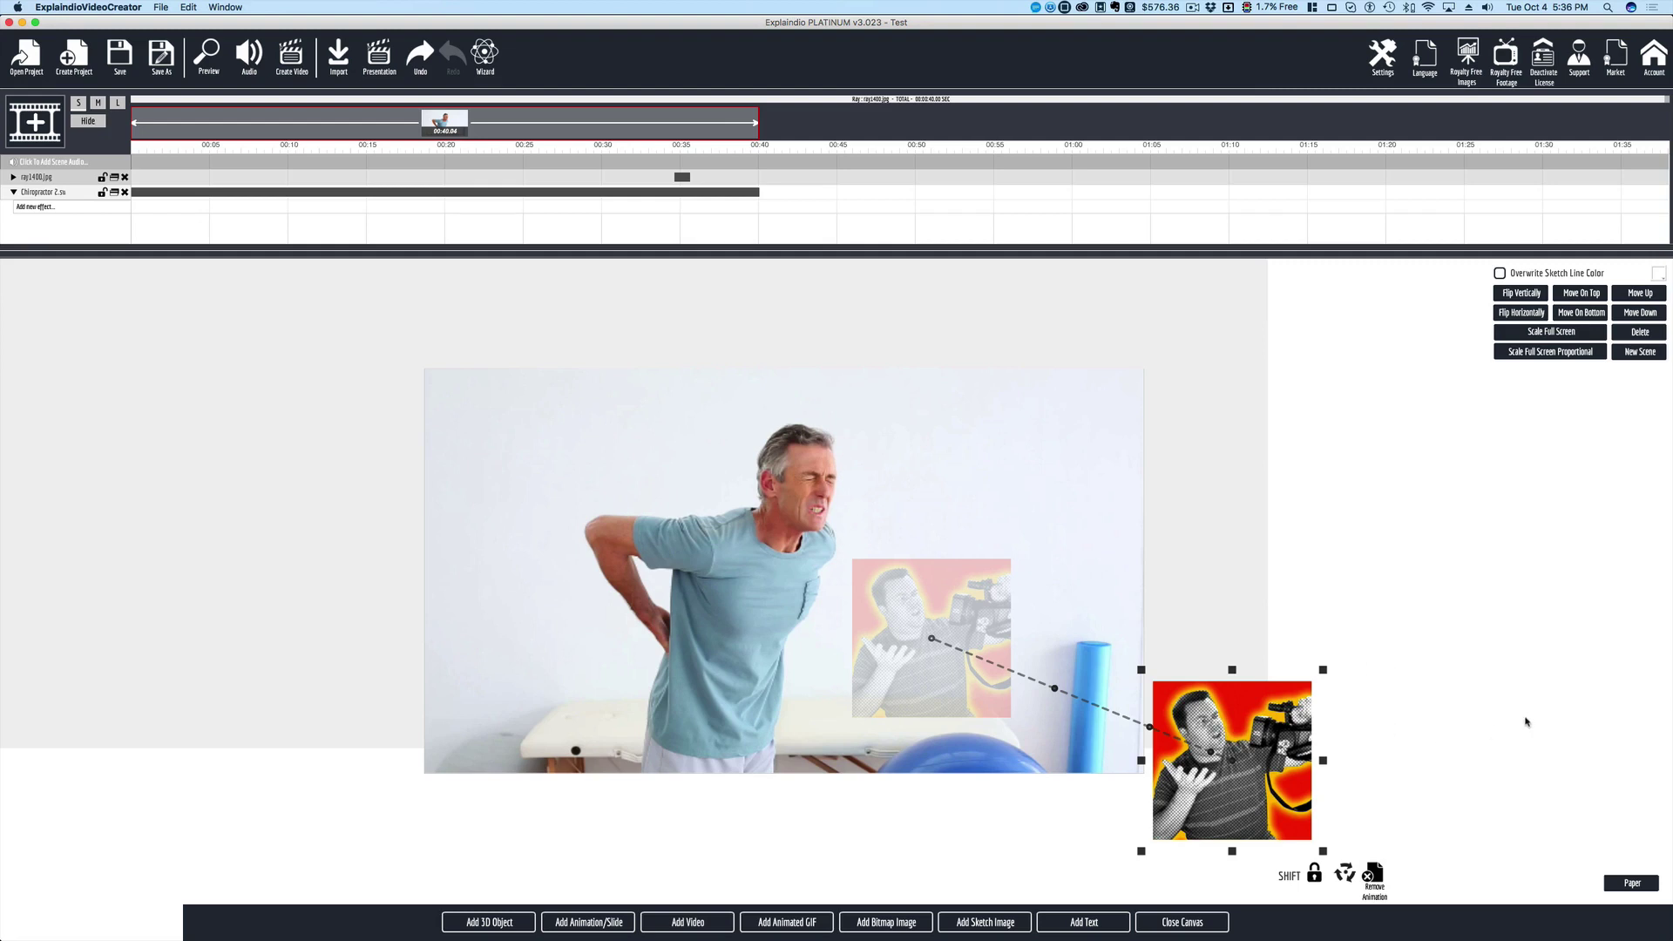
click(1184, 922)
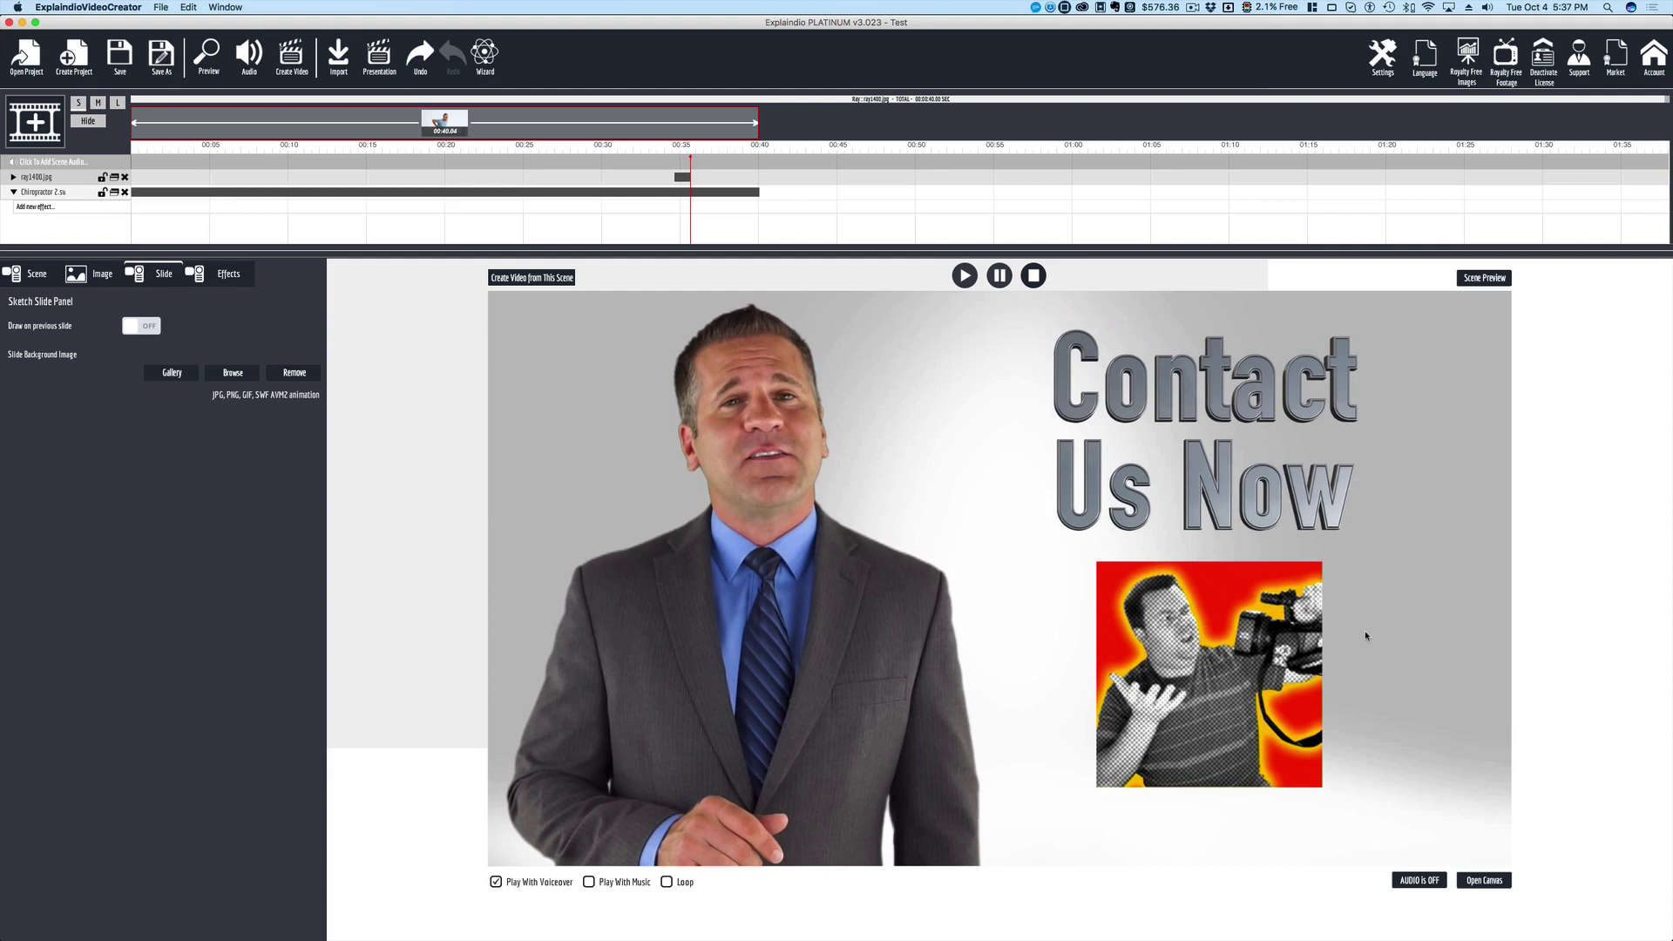
click(35, 63)
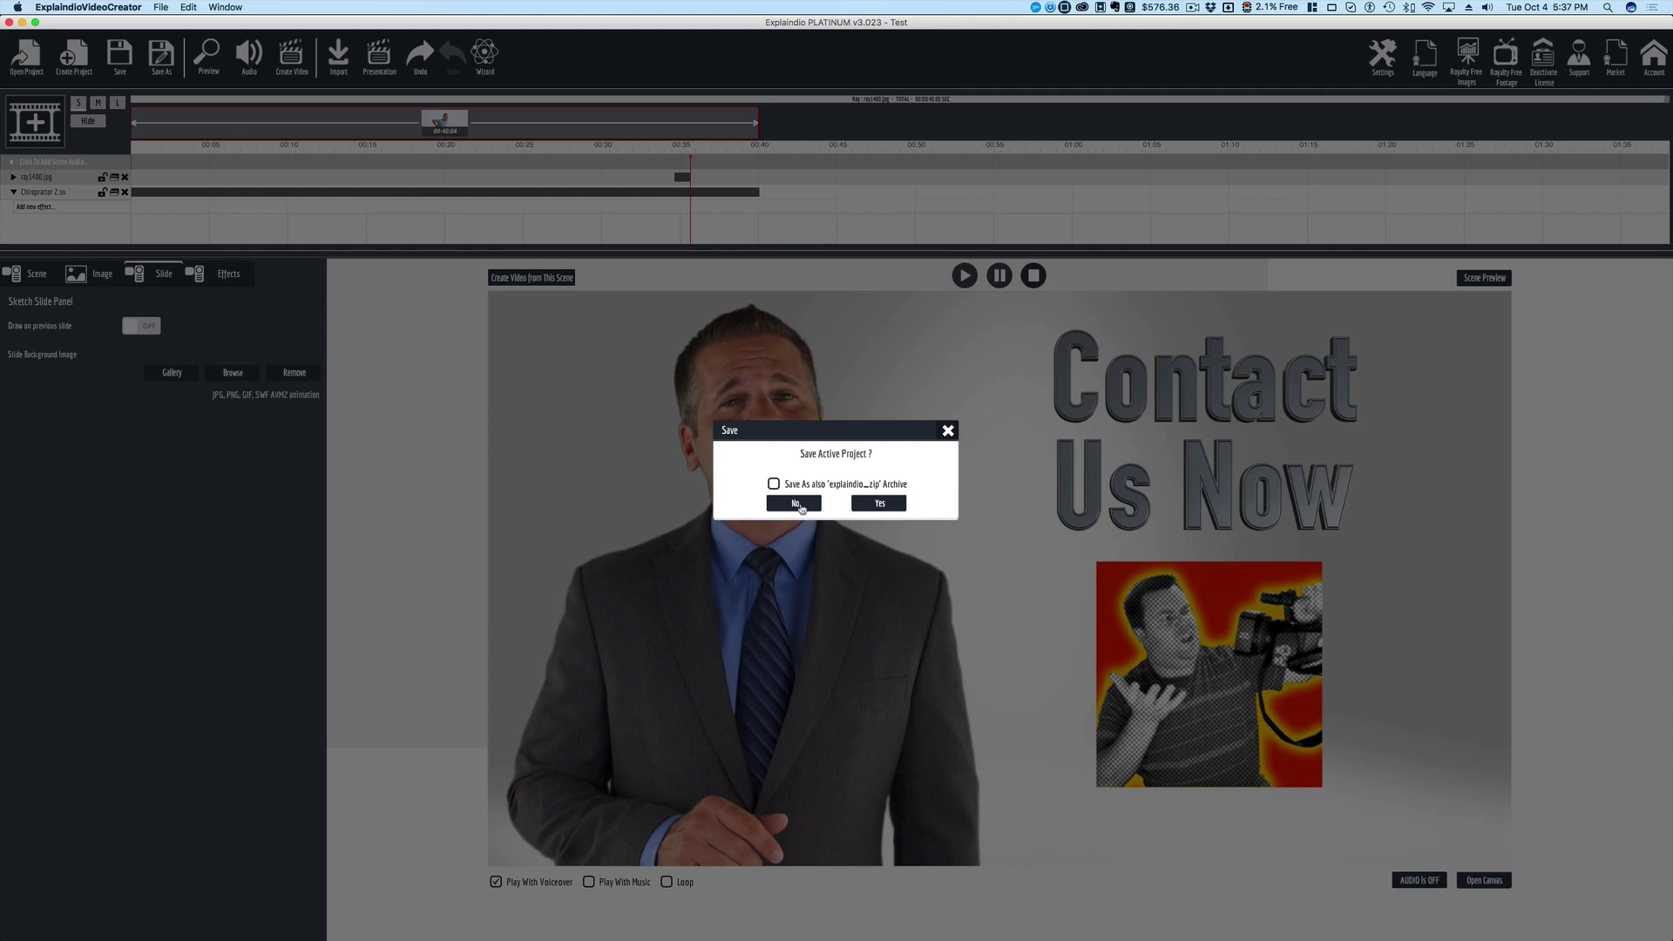
click(790, 510)
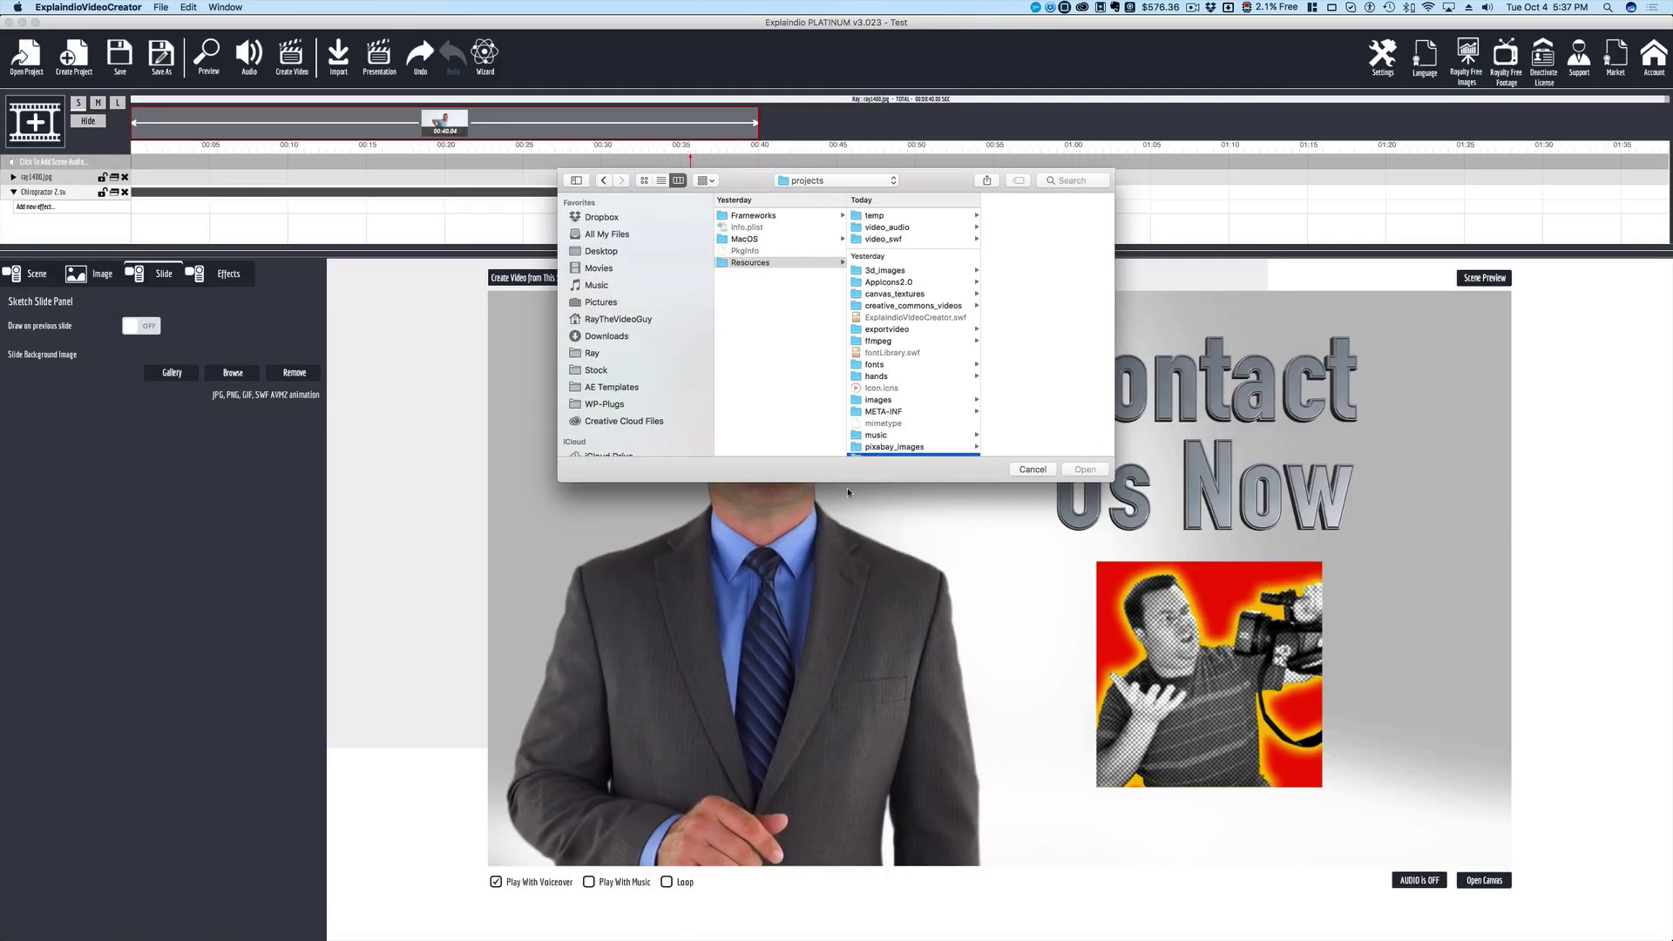
click(1009, 464)
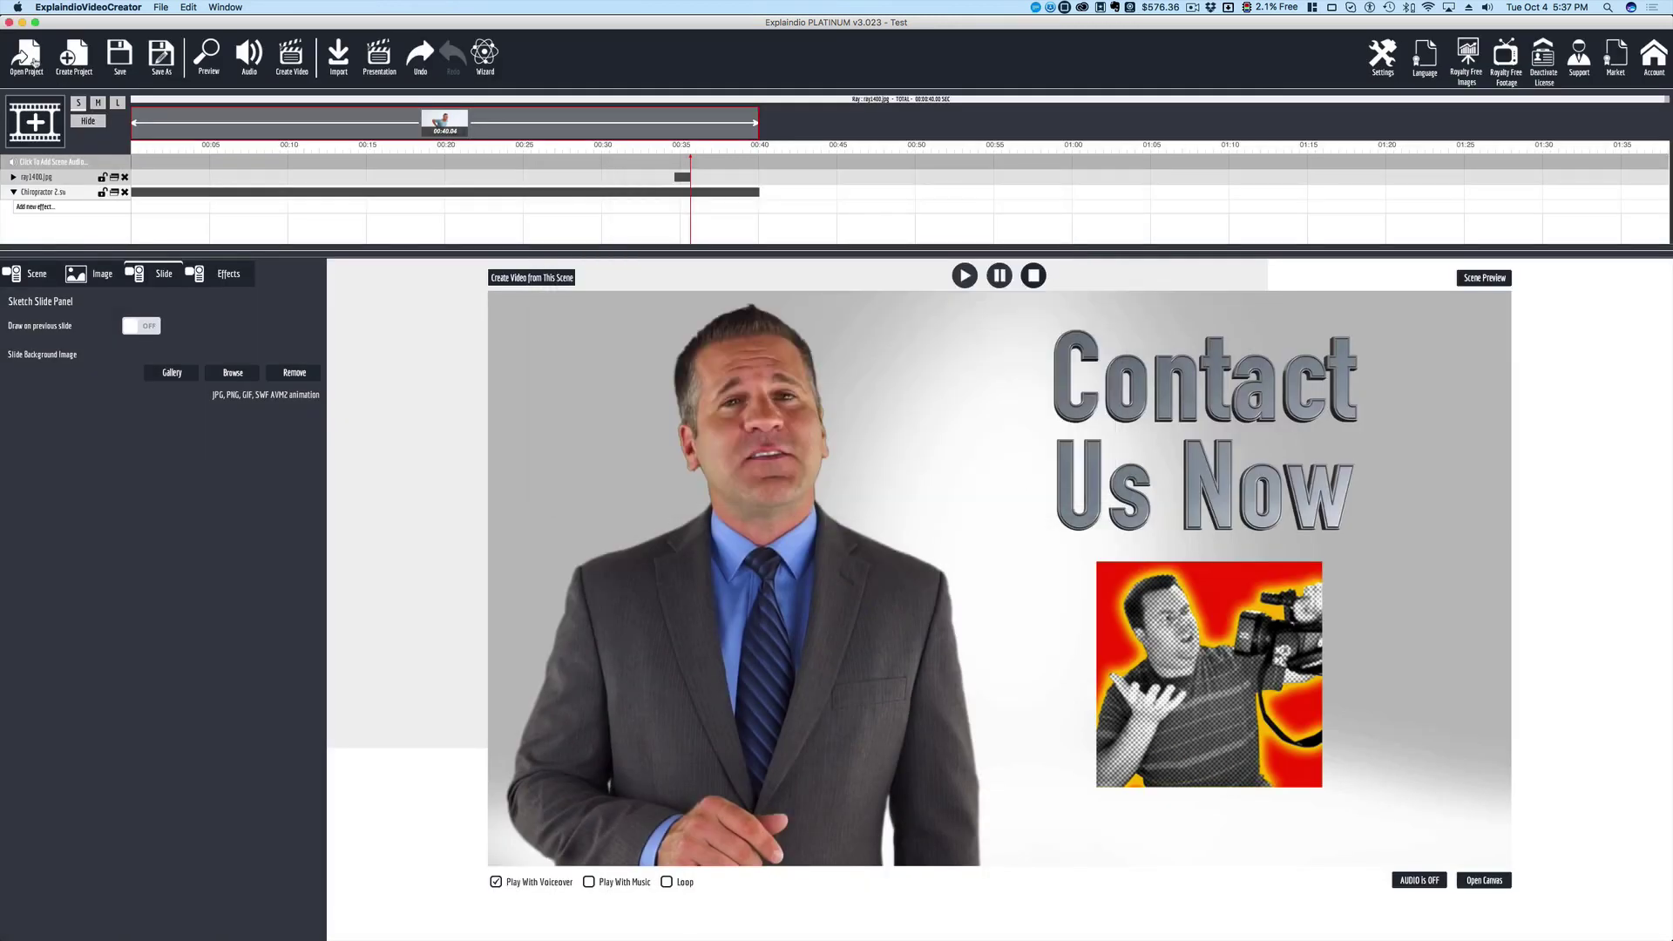
- Create a new project named Test1 without saving the active project
click(77, 59)
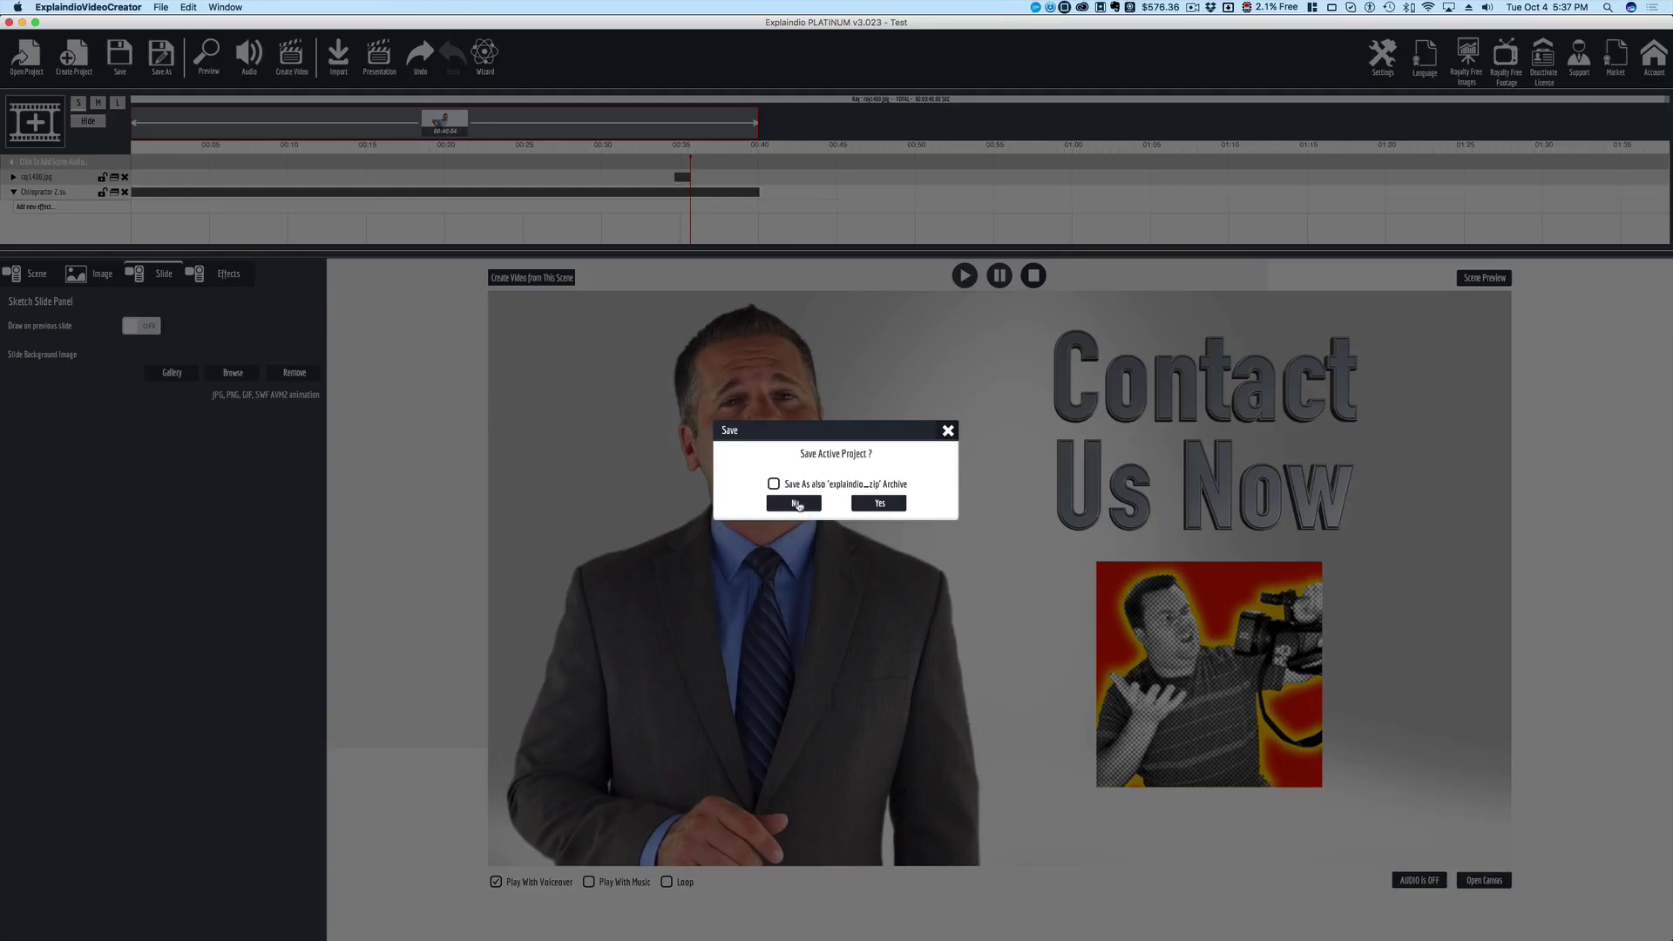
click(802, 506)
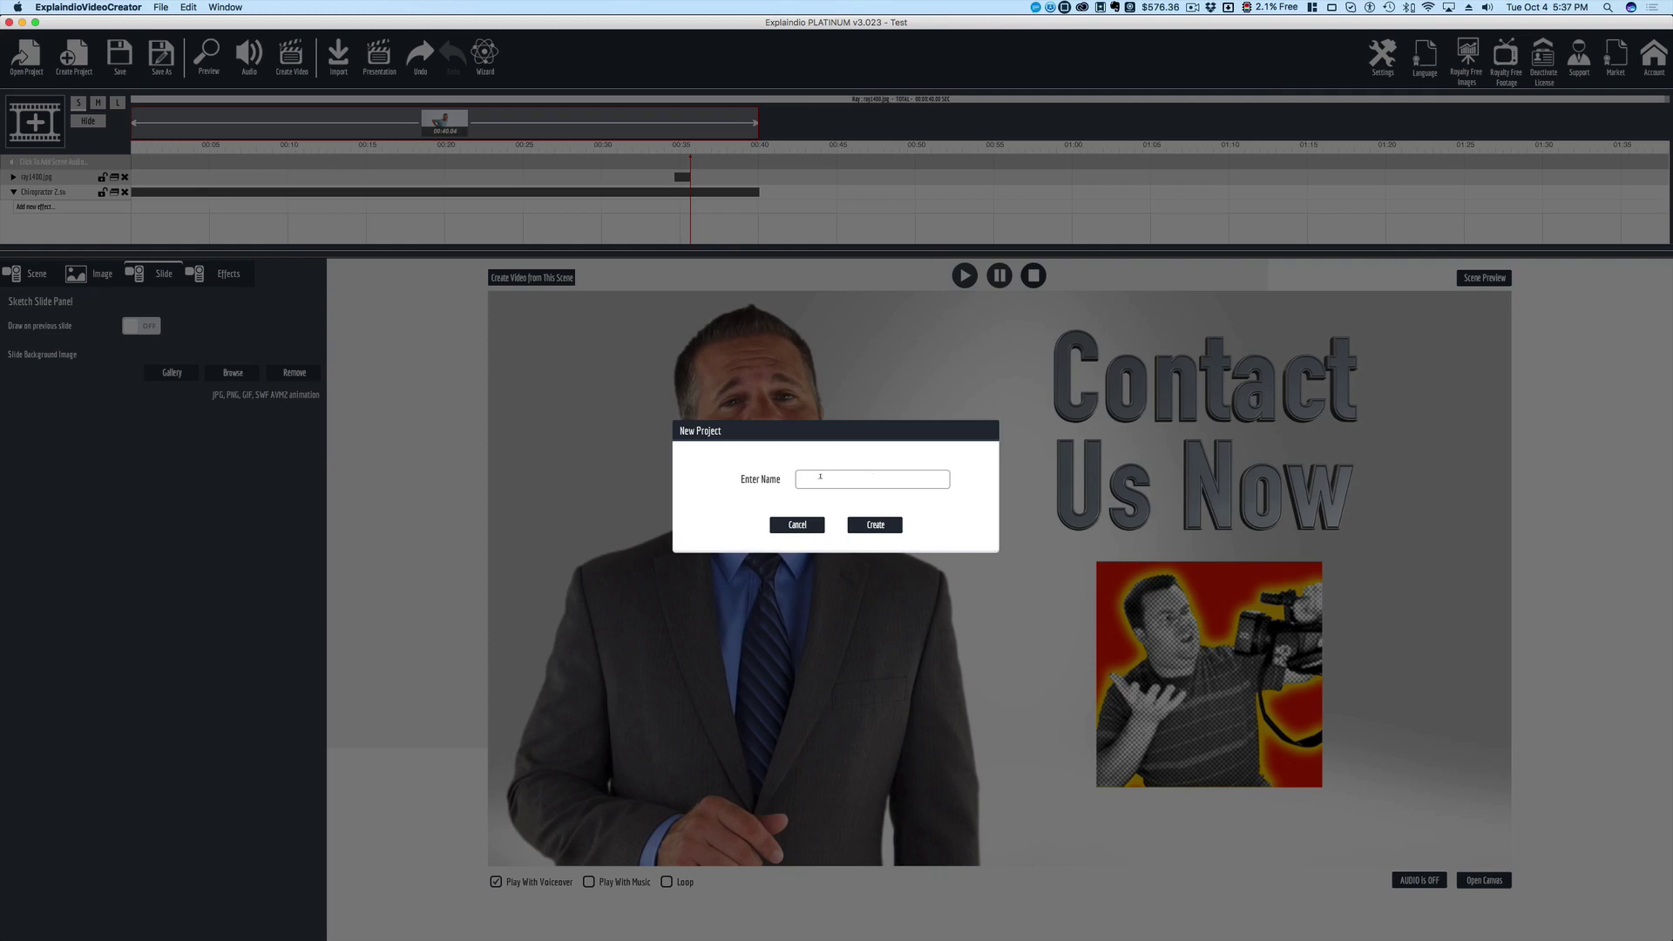
text(Test1)
click(887, 527)
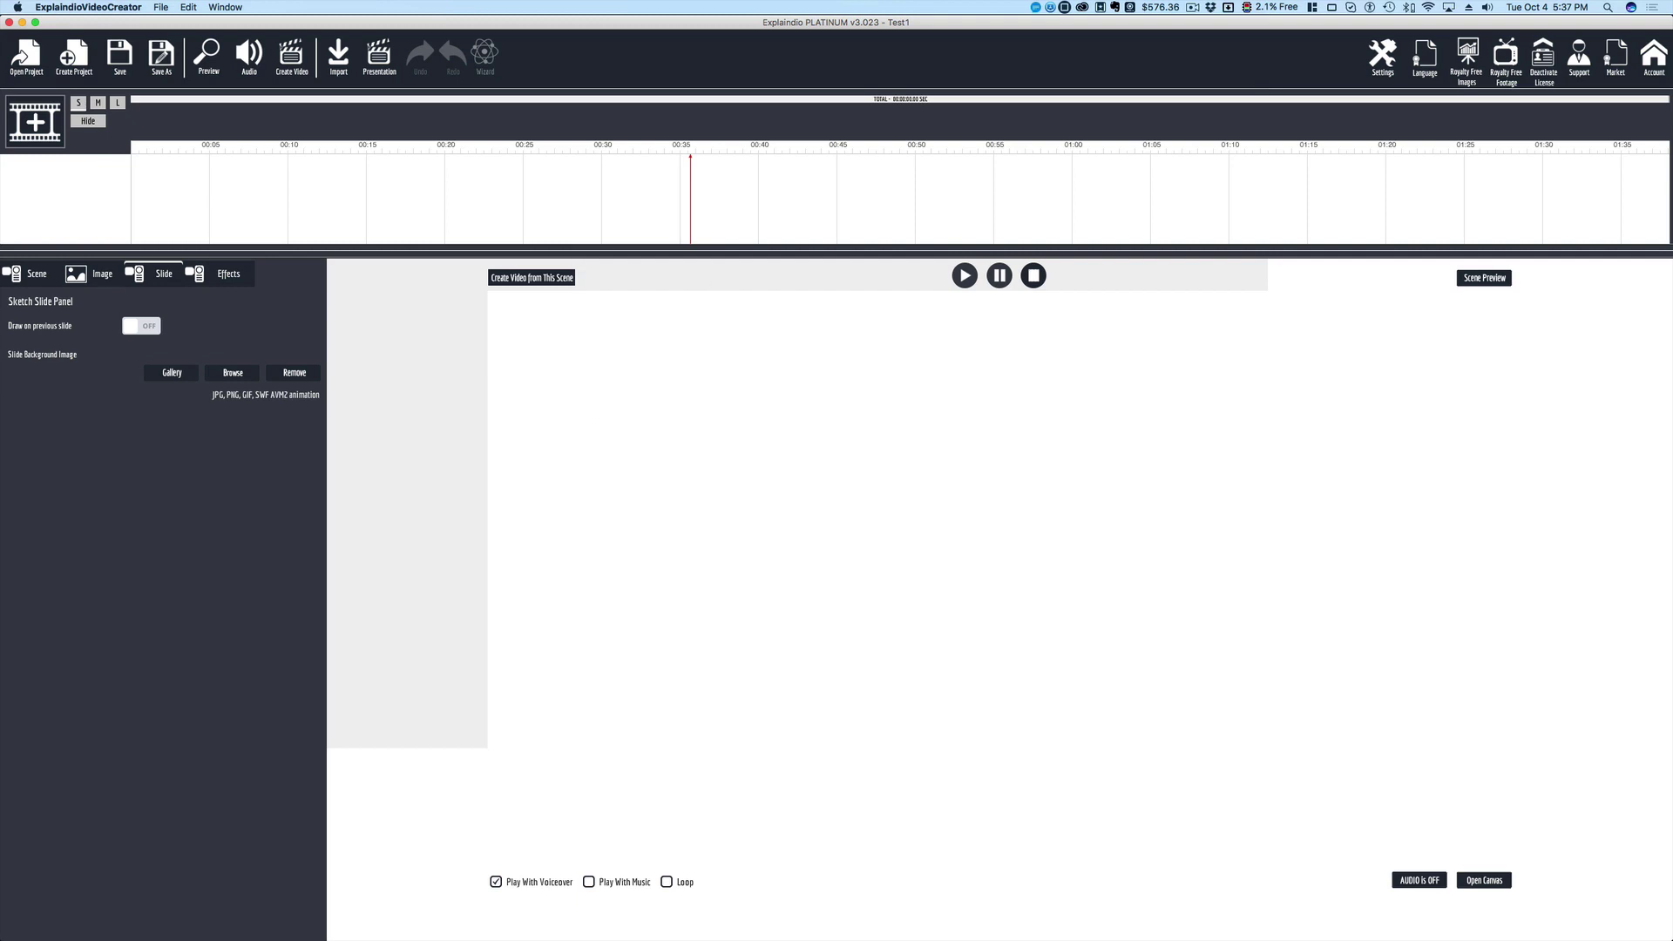
- Create a new scene in the empty project and open the Explaindio slide selection for its canvas
click(37, 124)
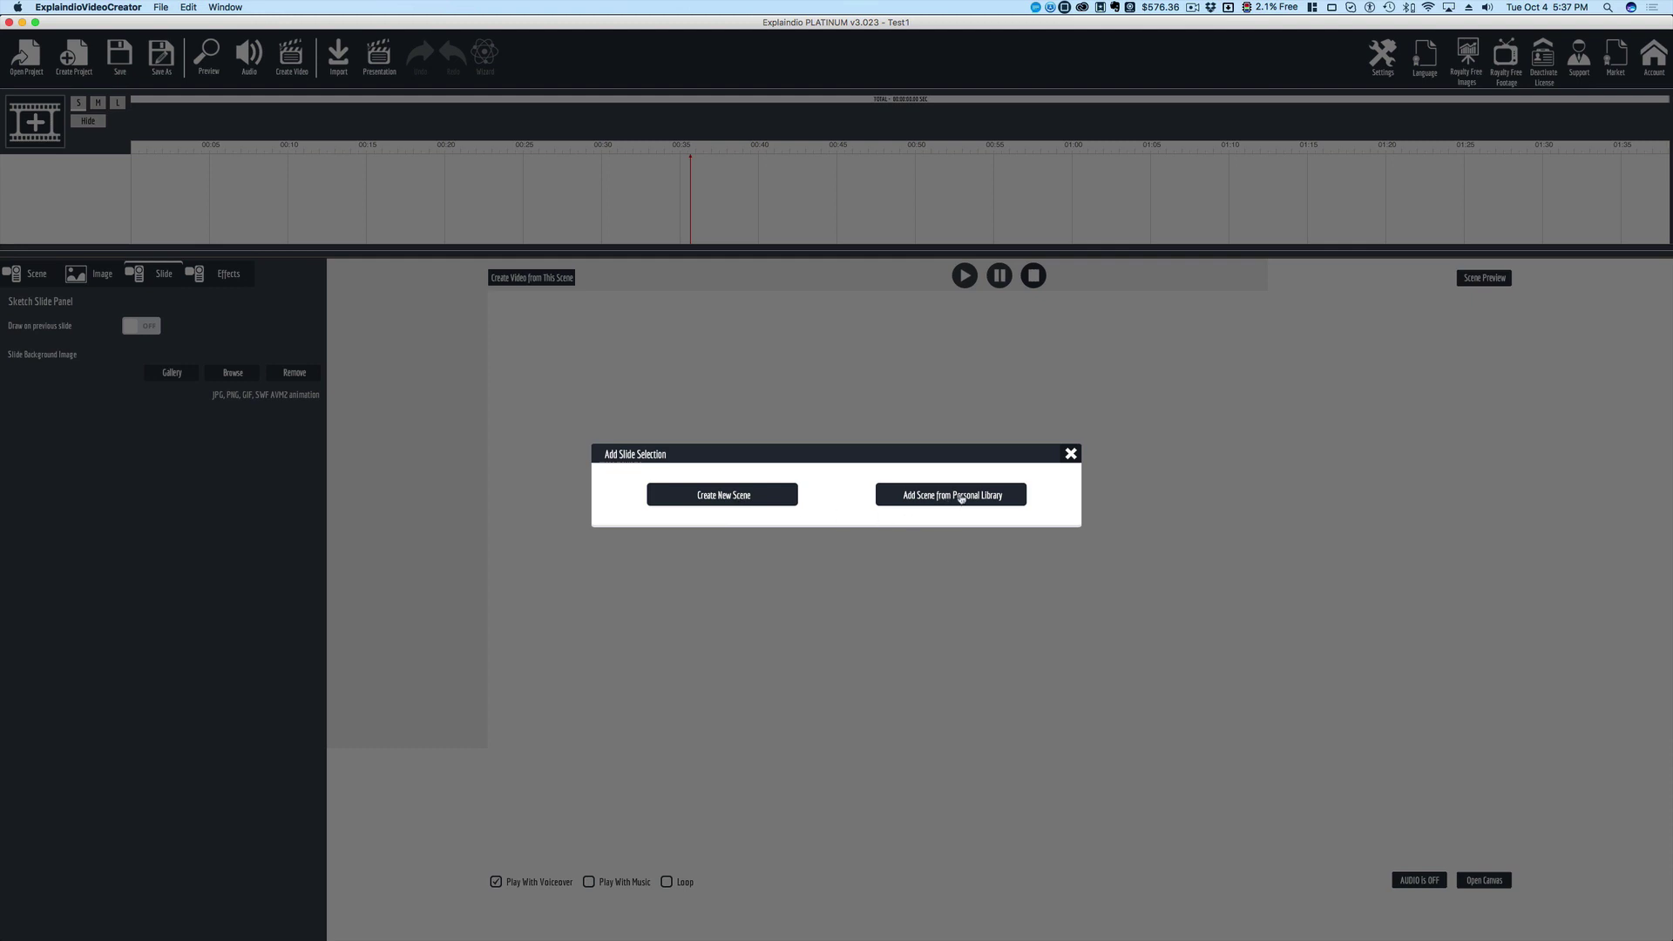
click(734, 499)
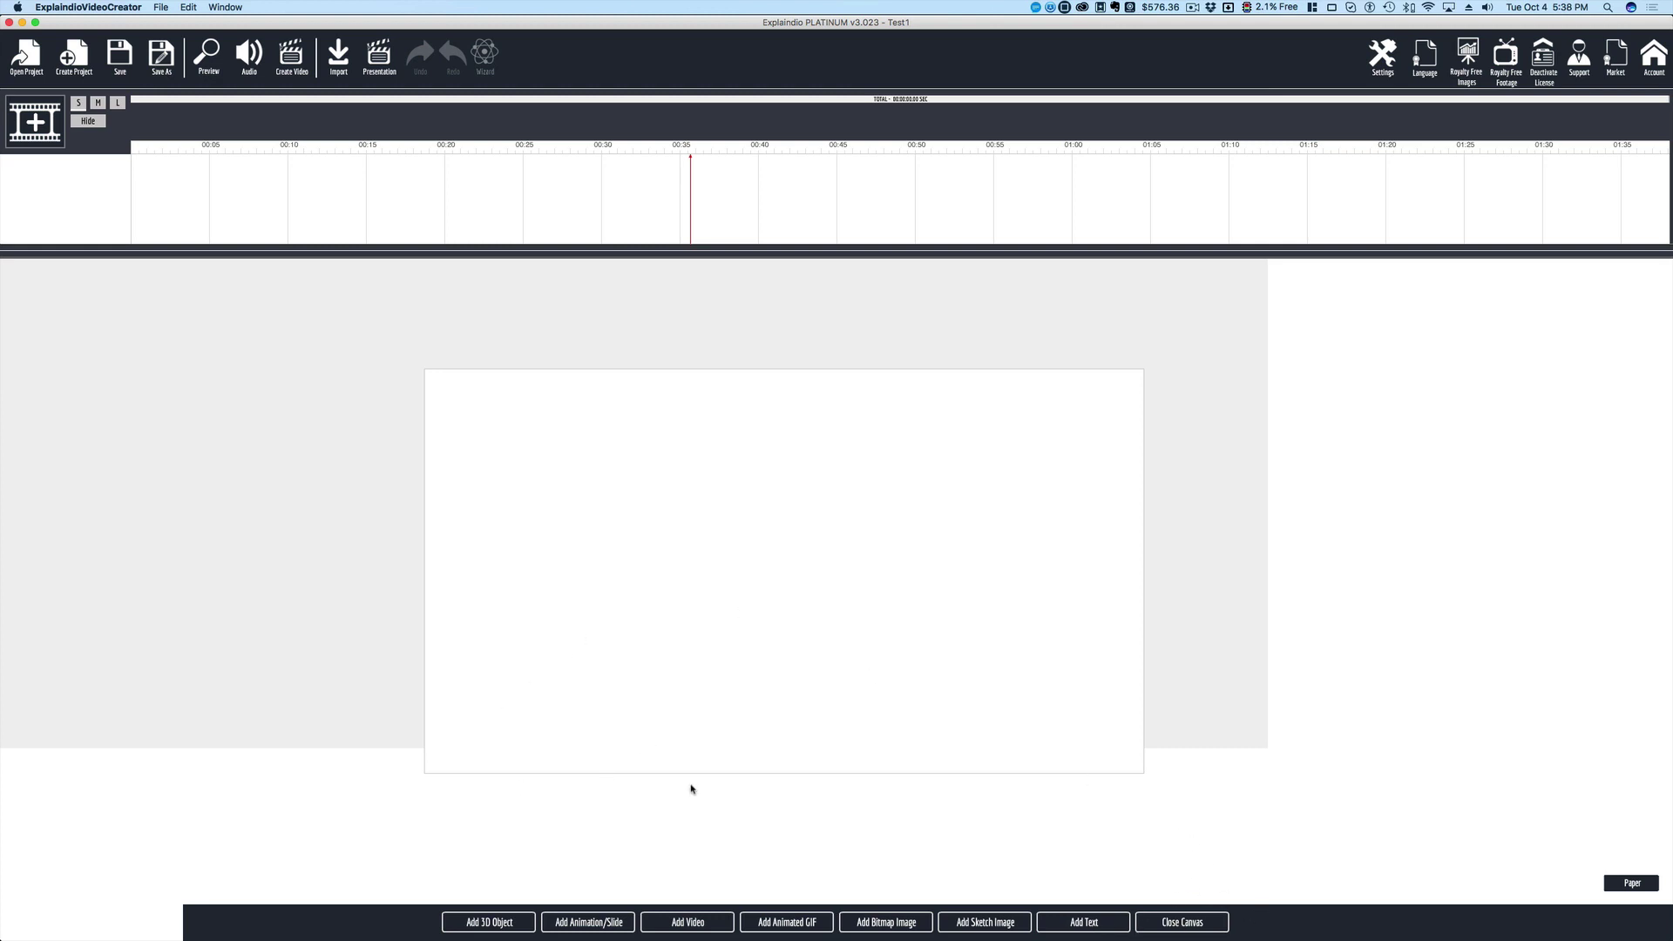
click(608, 923)
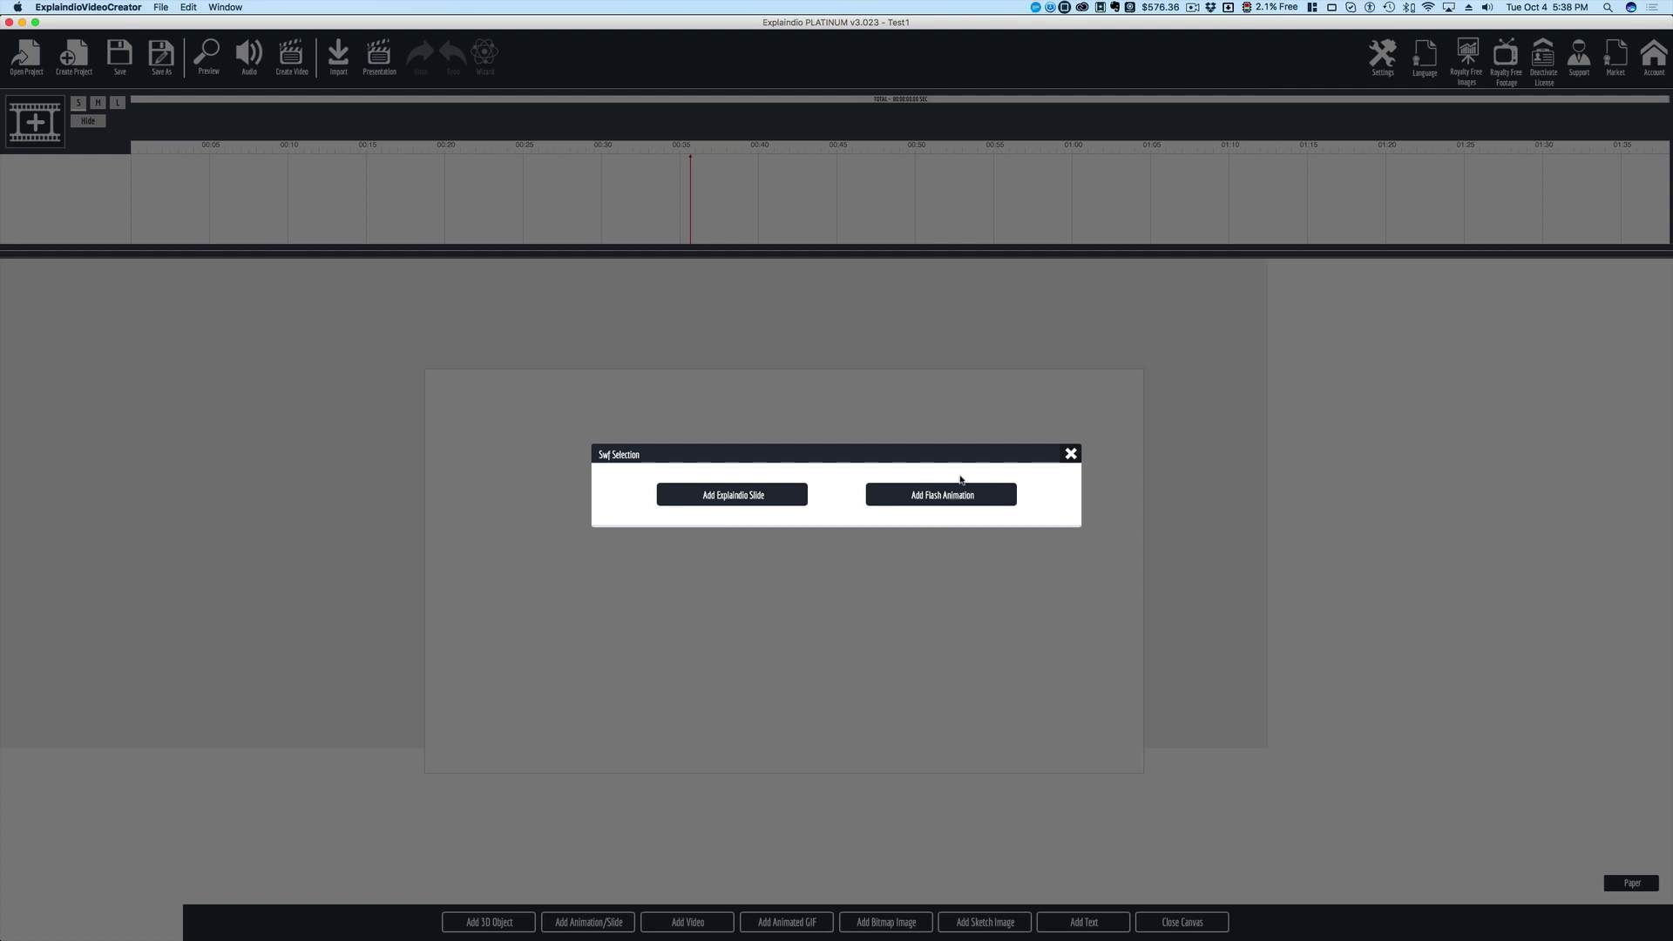
click(772, 499)
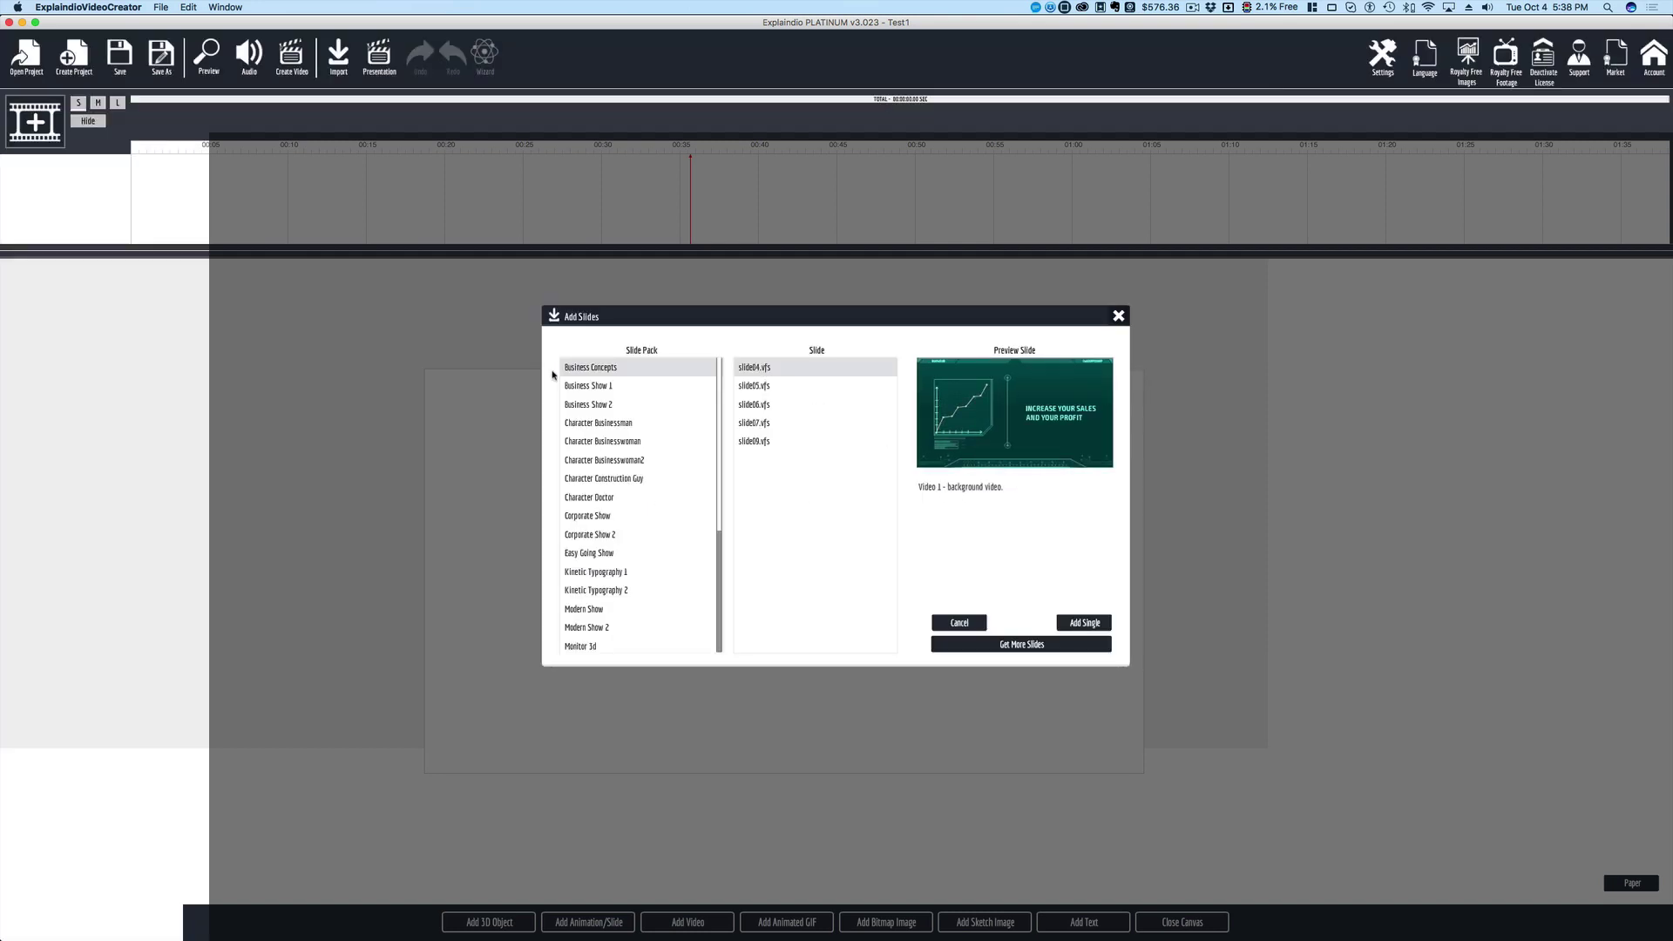
- Examine the previews of Business Show 1, Business Show 2, Character Doctor, Text Slides and the Text and Image 2 slides
click(617, 385)
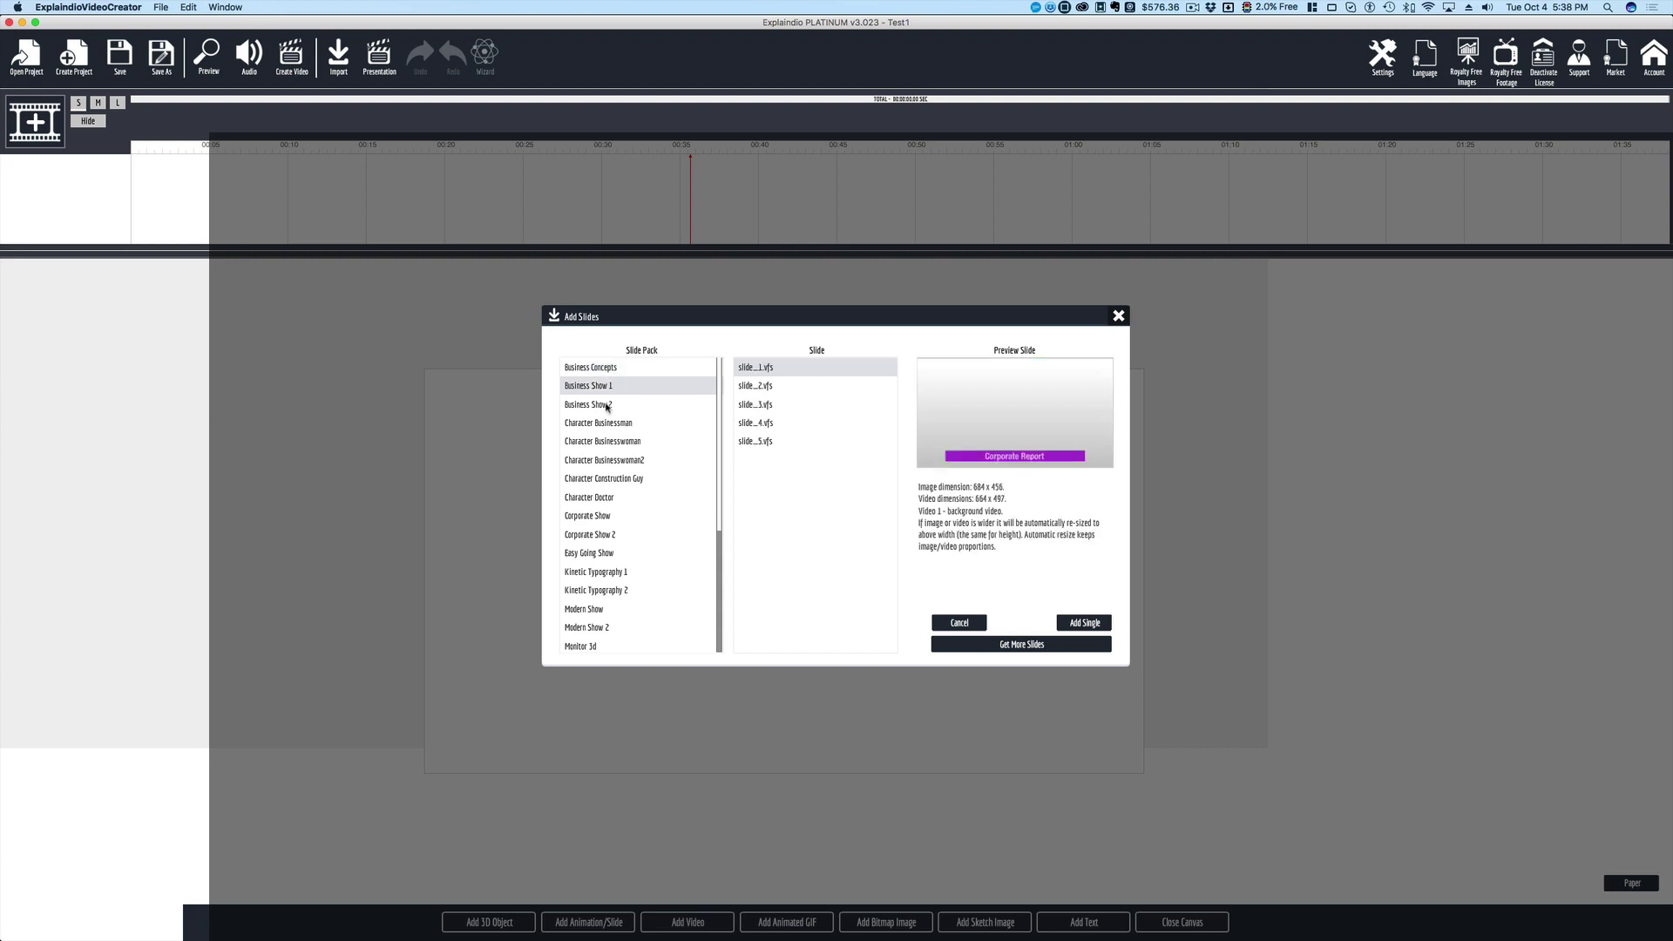
click(613, 405)
click(624, 495)
scroll(620, 566, down, 5)
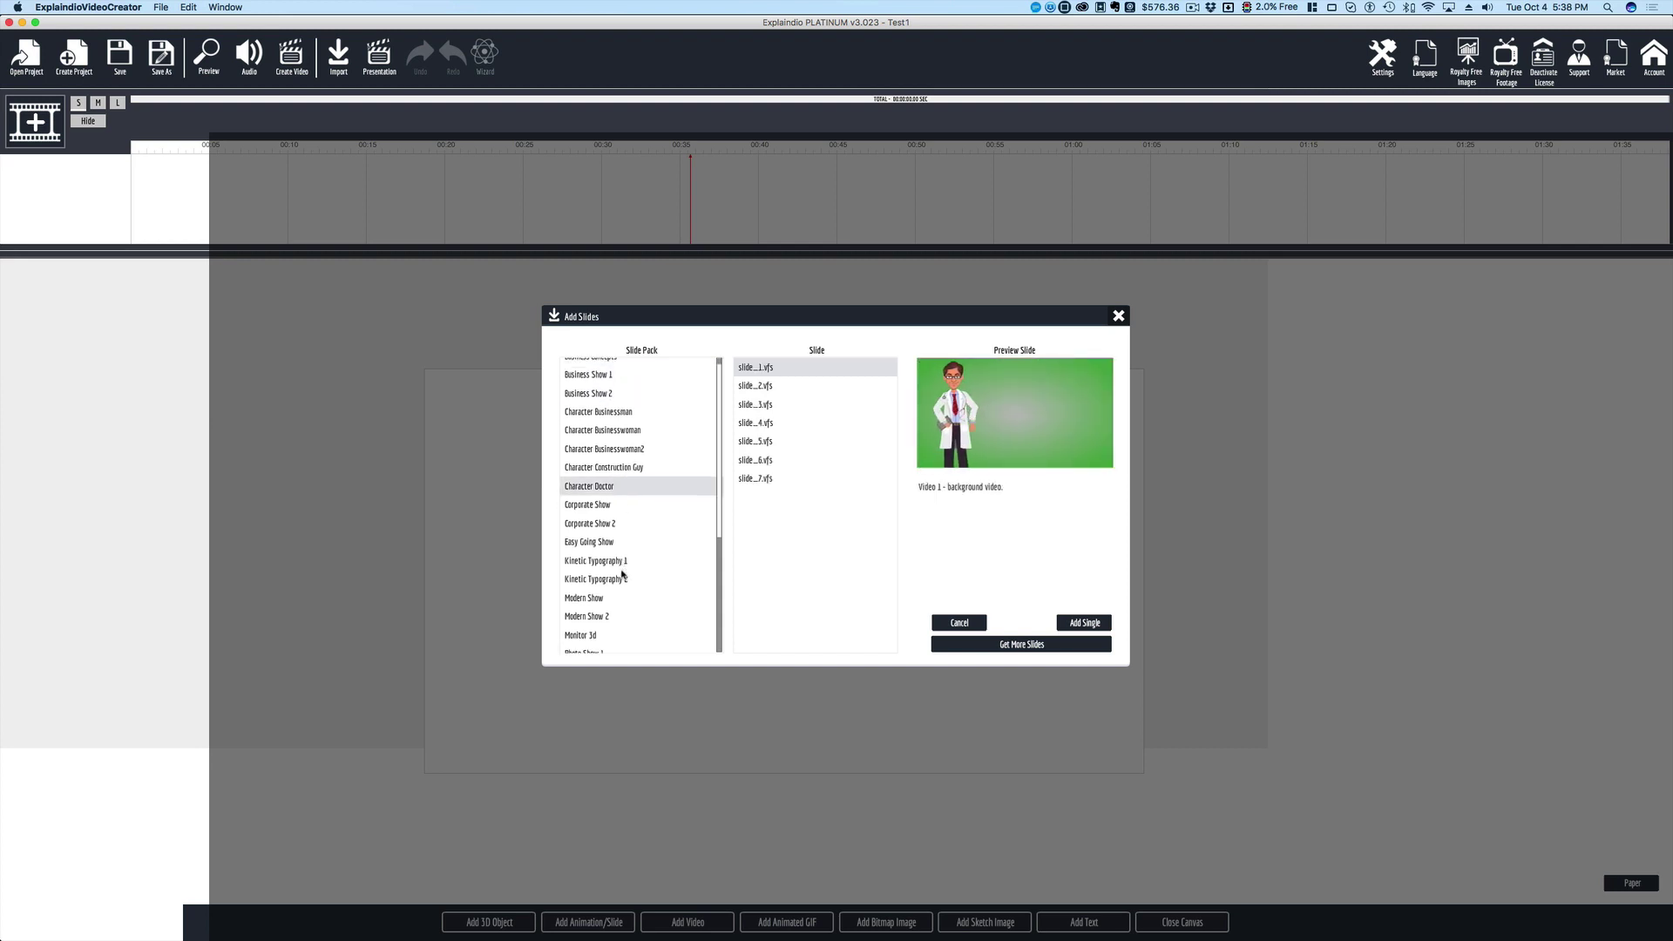
click(620, 648)
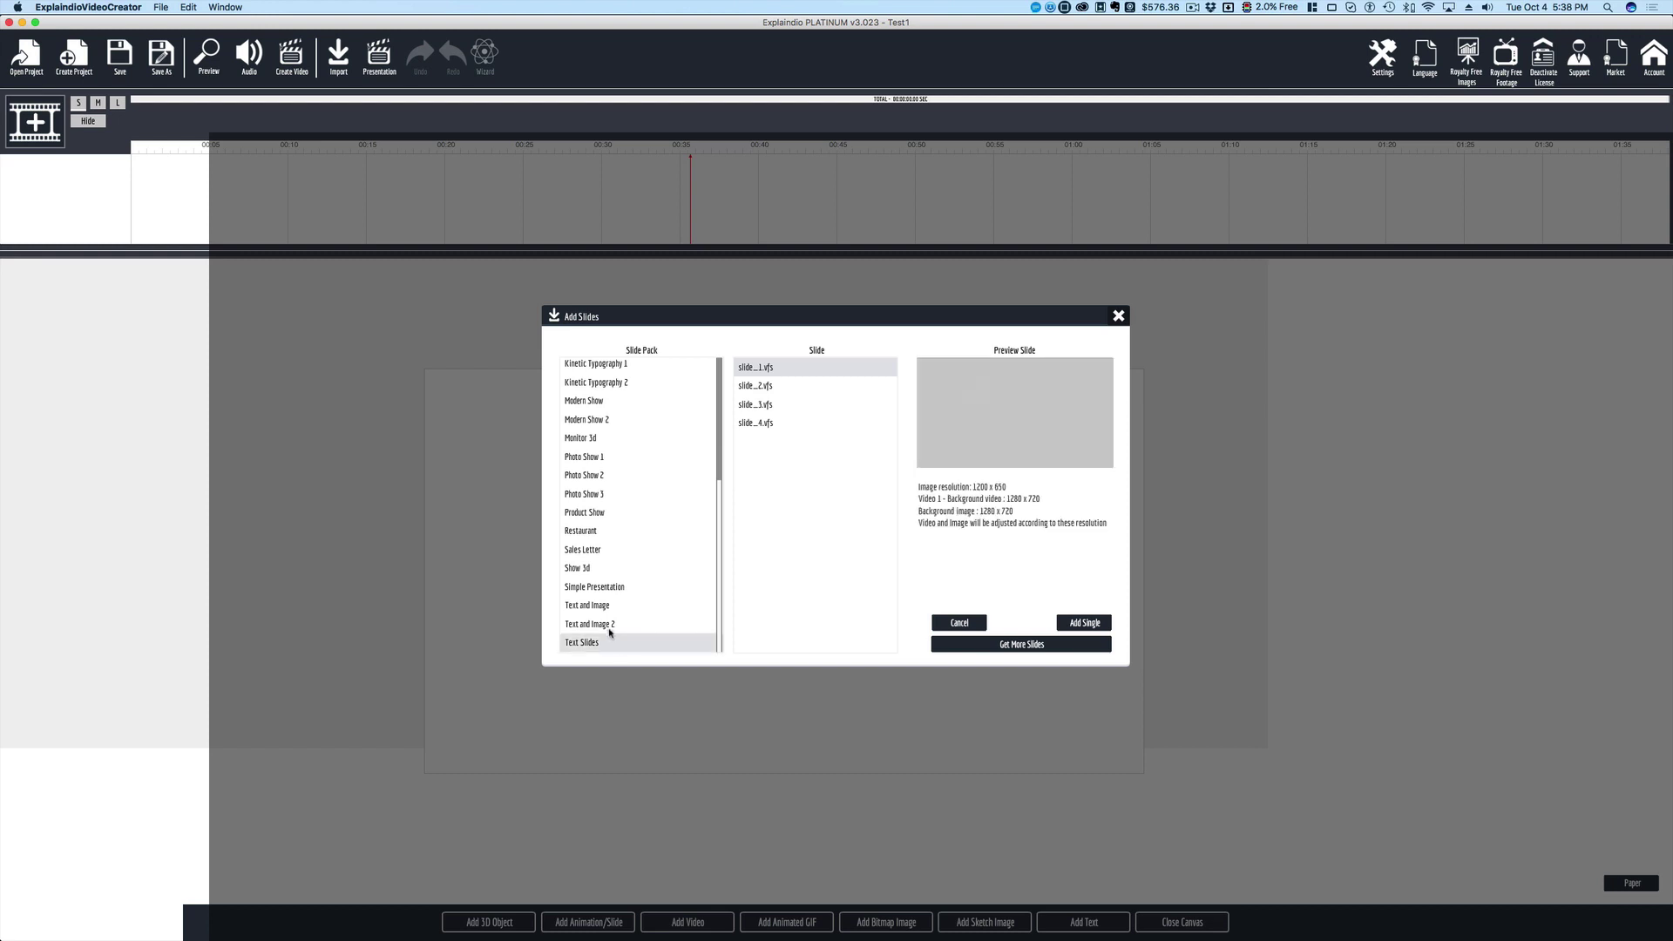
click(611, 625)
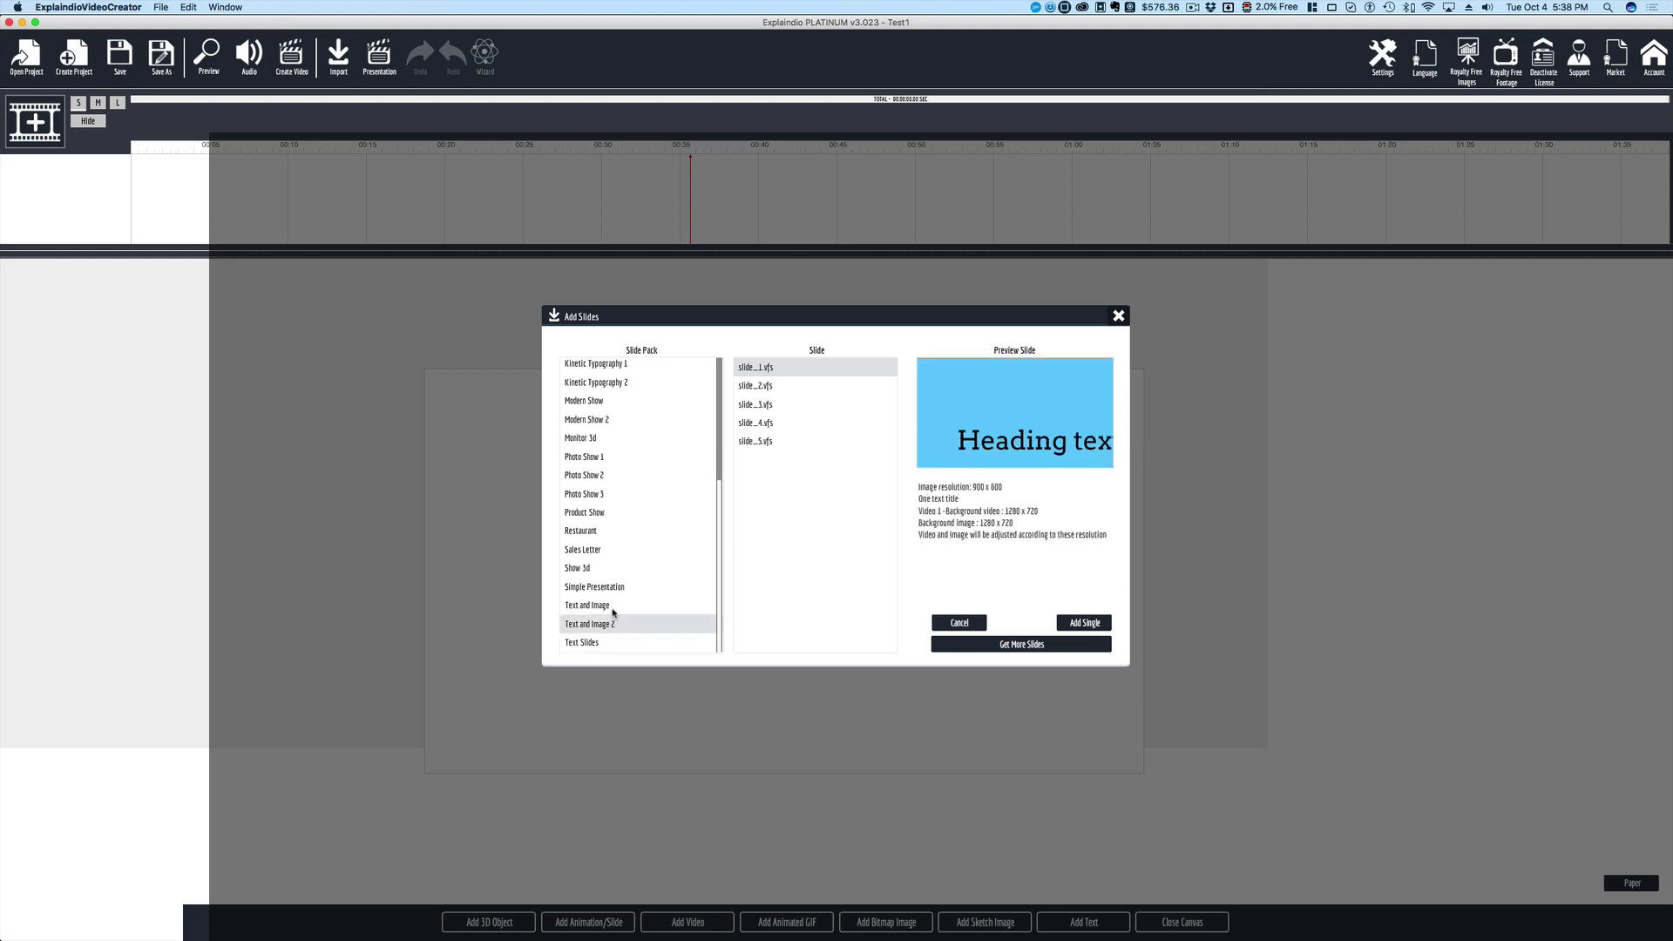
click(766, 385)
click(766, 406)
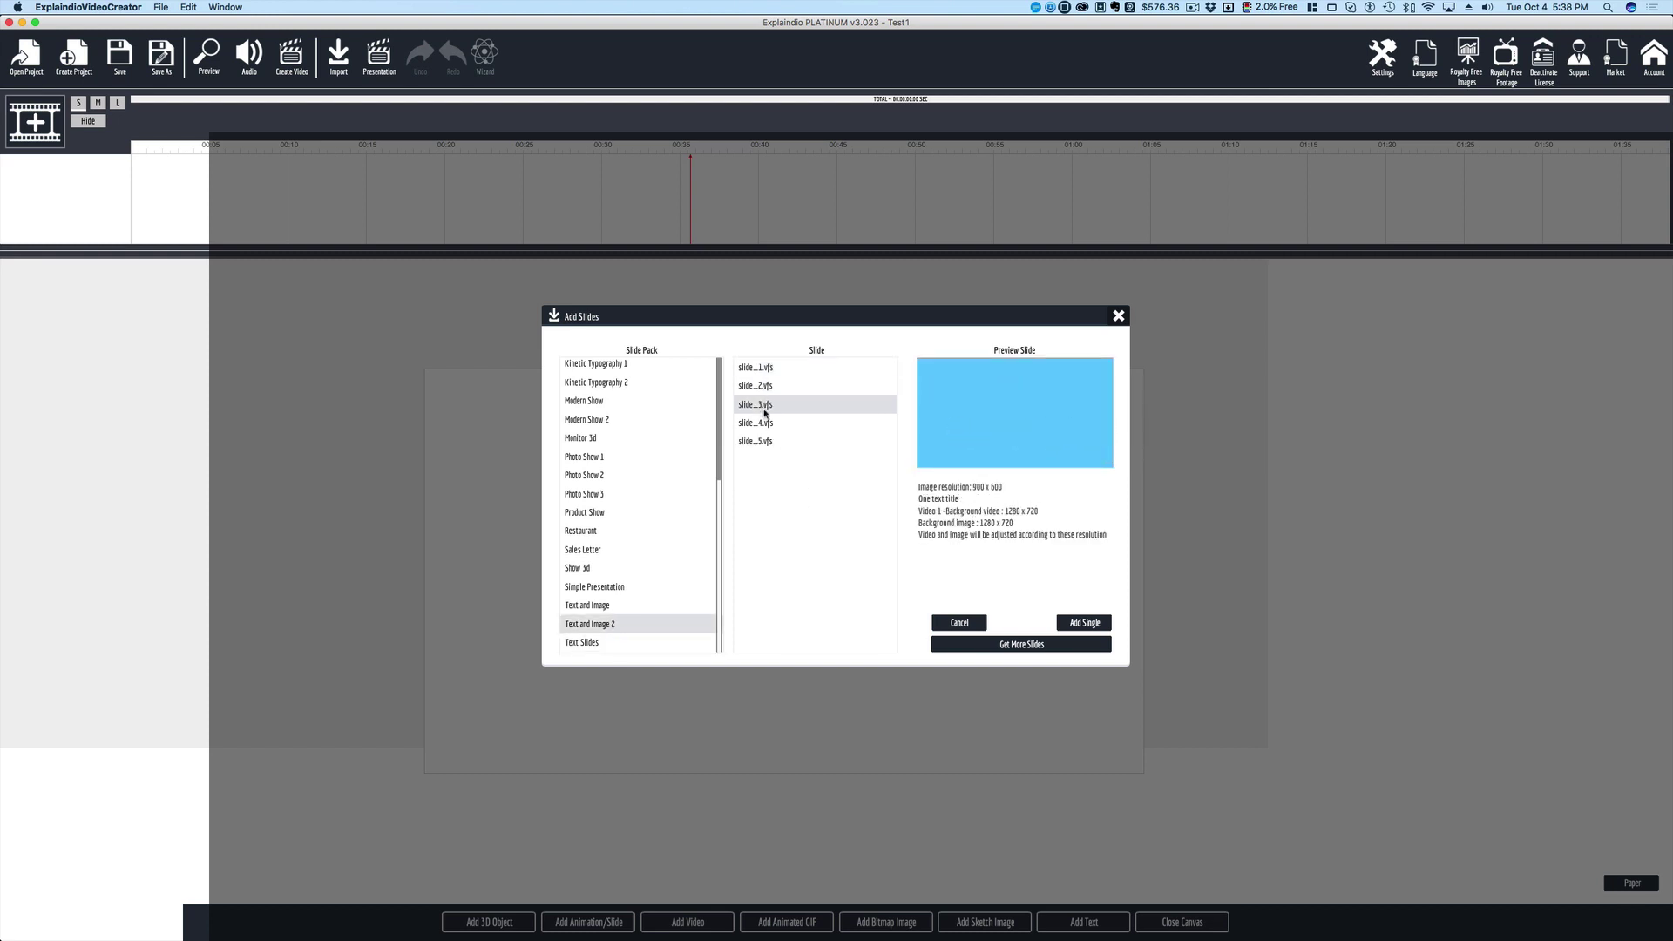
click(765, 423)
click(759, 442)
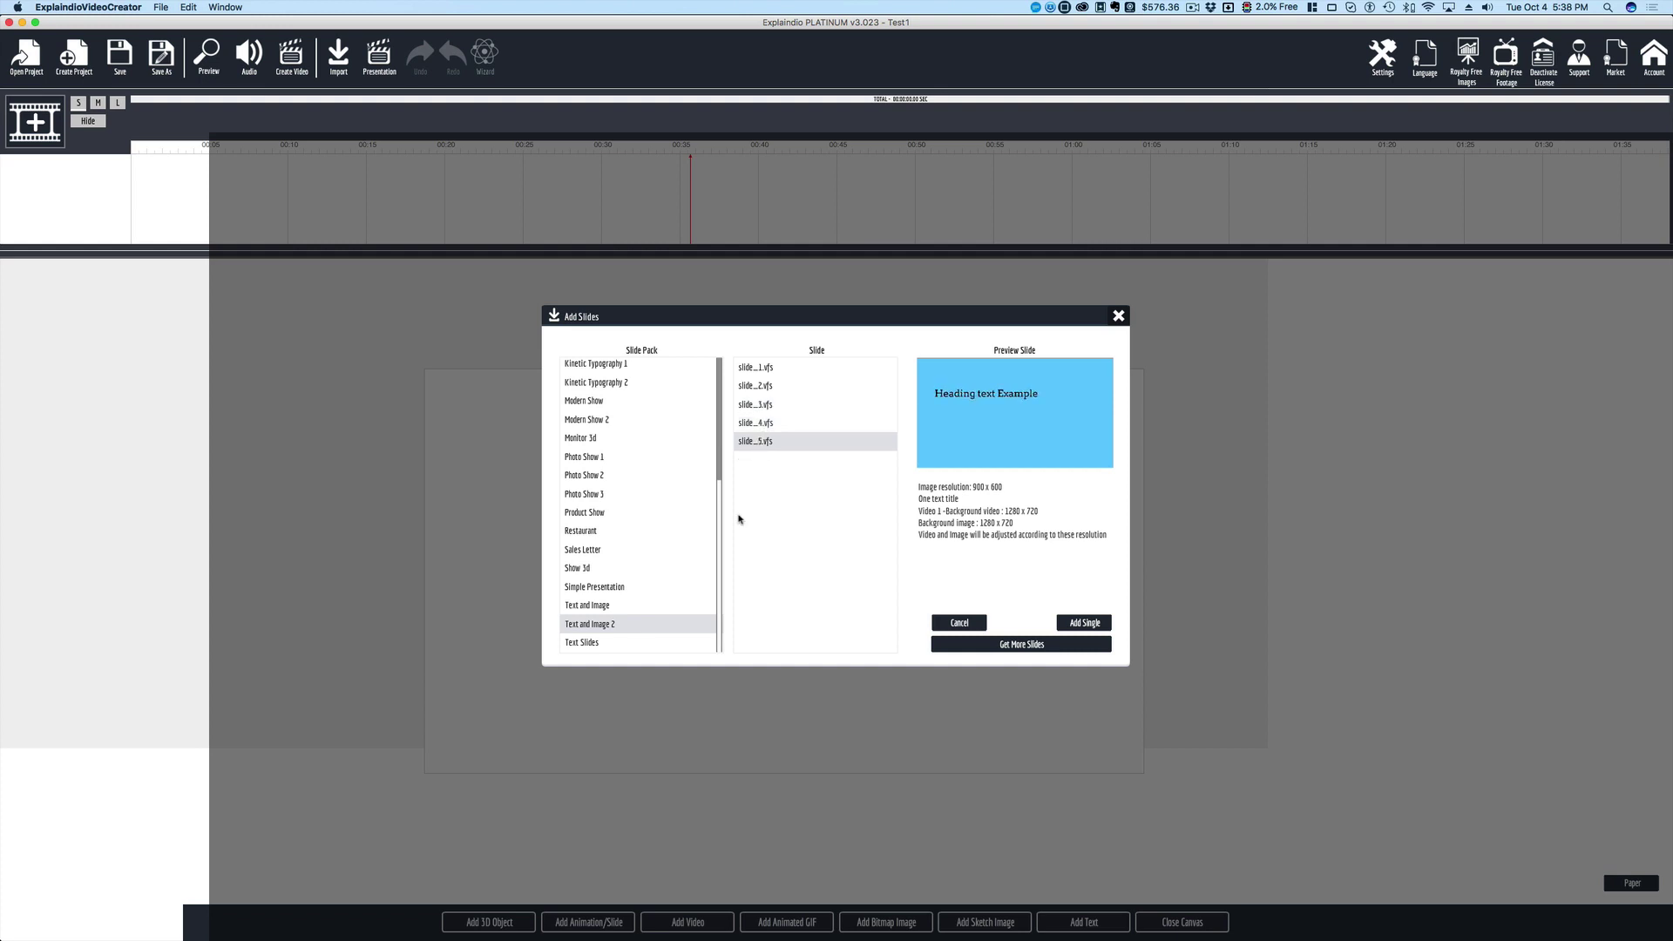
scroll(662, 518, up, 5)
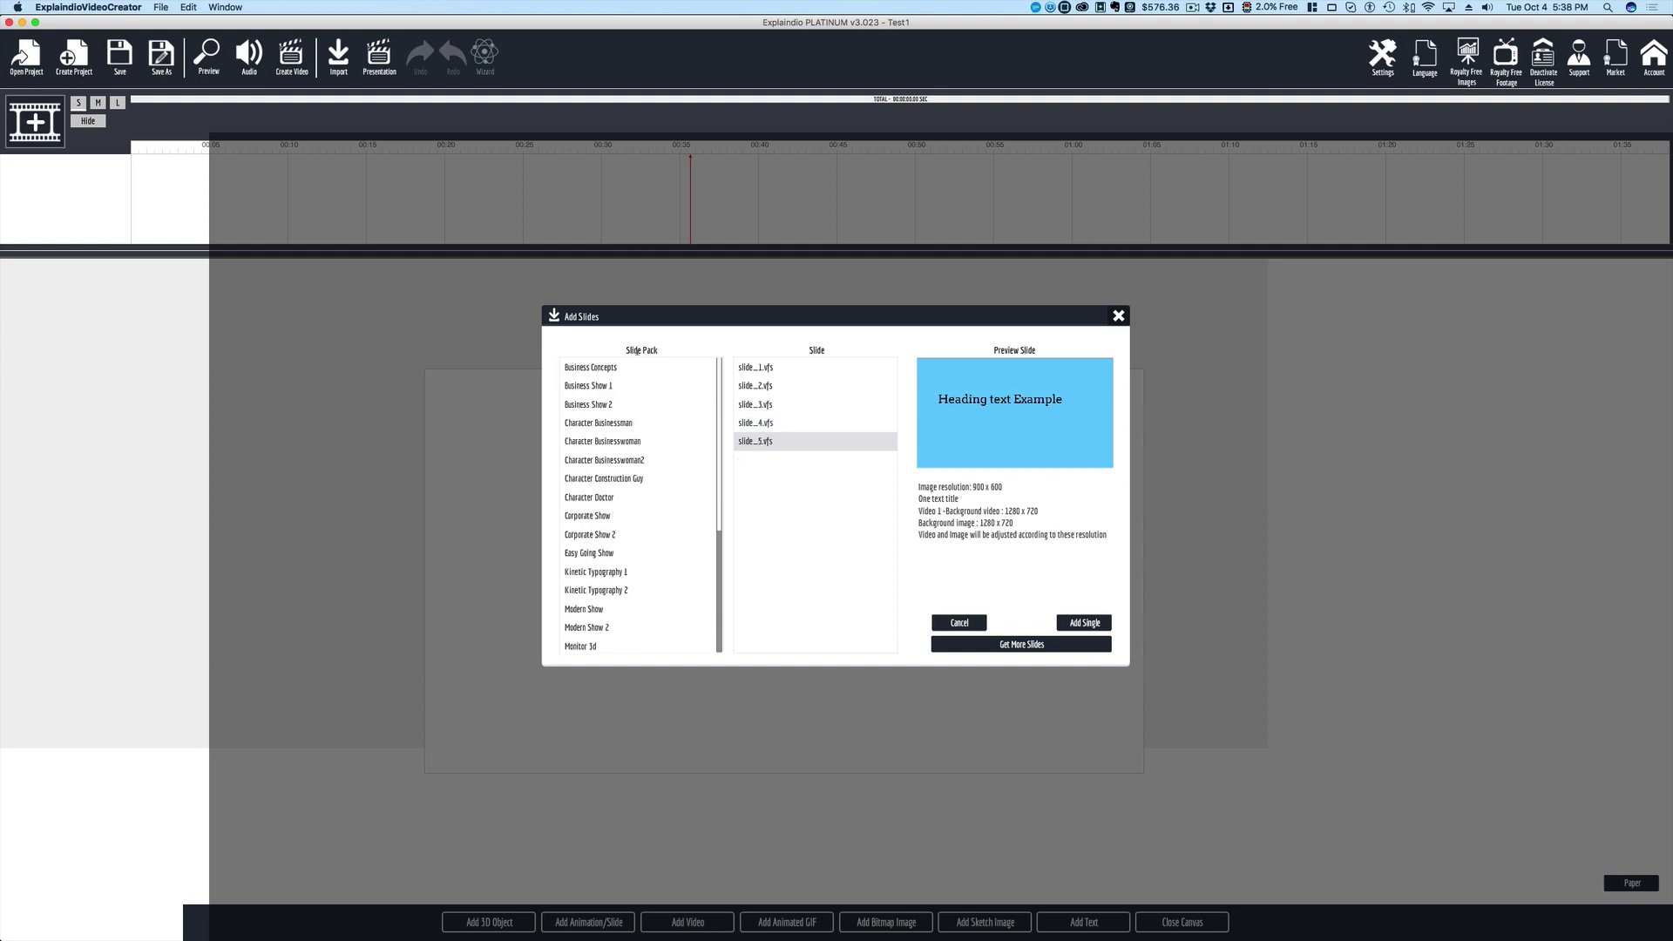
- Preview the slides in the Business Concepts pack and add slide04.xfs to the canvas as an animated movie
click(589, 366)
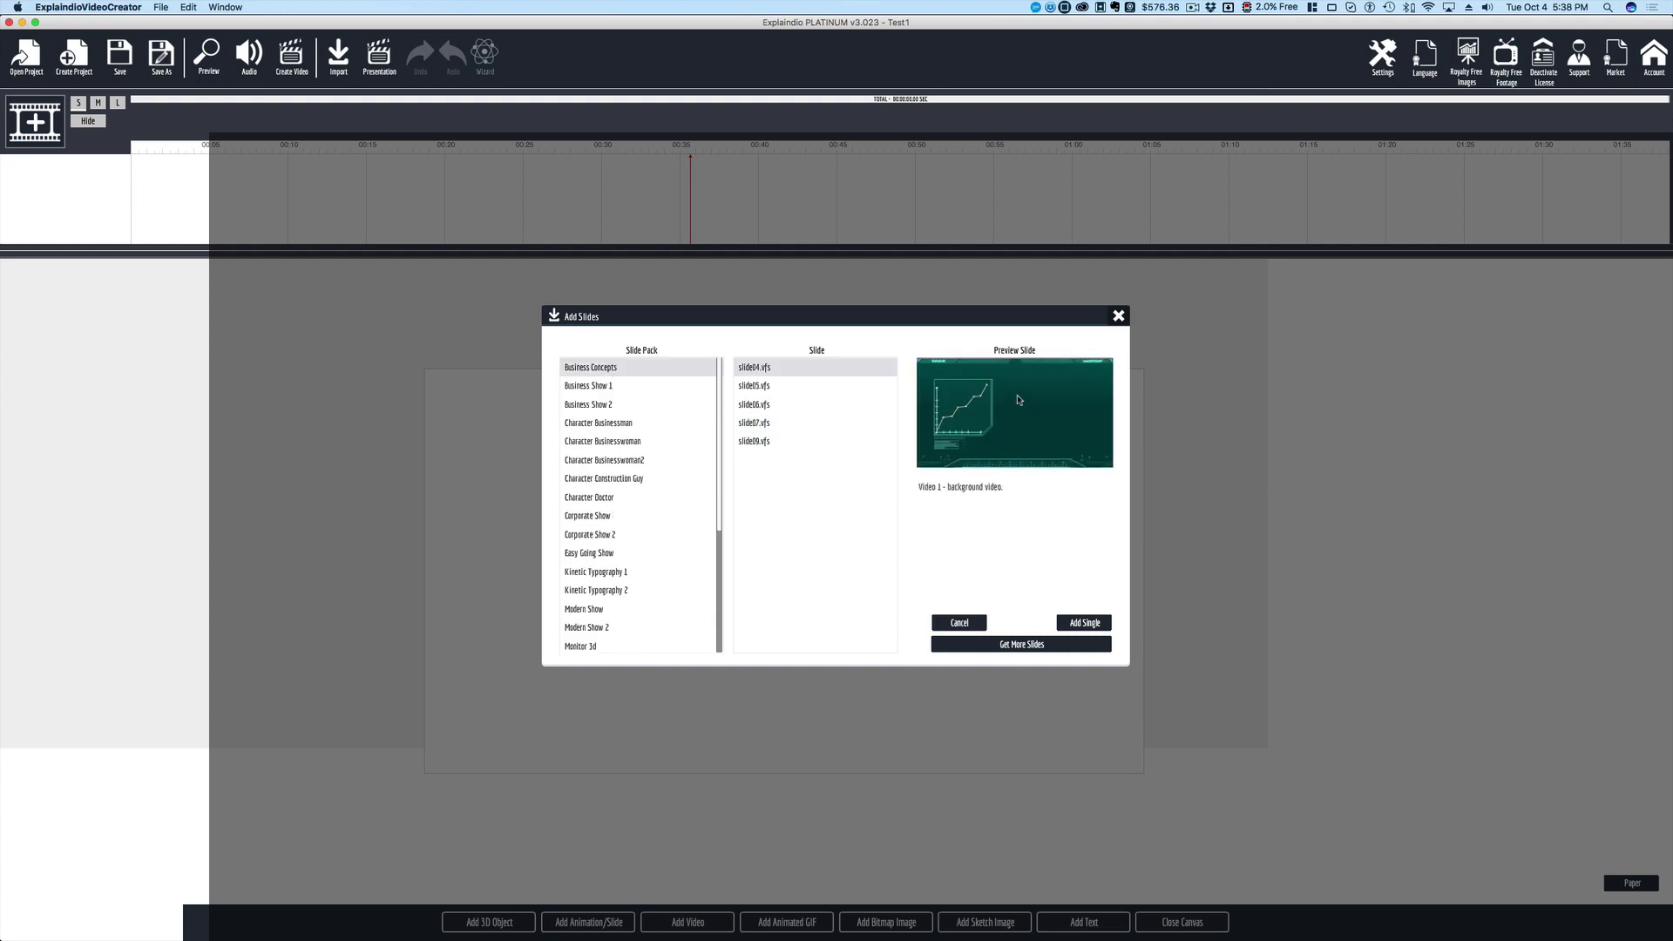
click(773, 387)
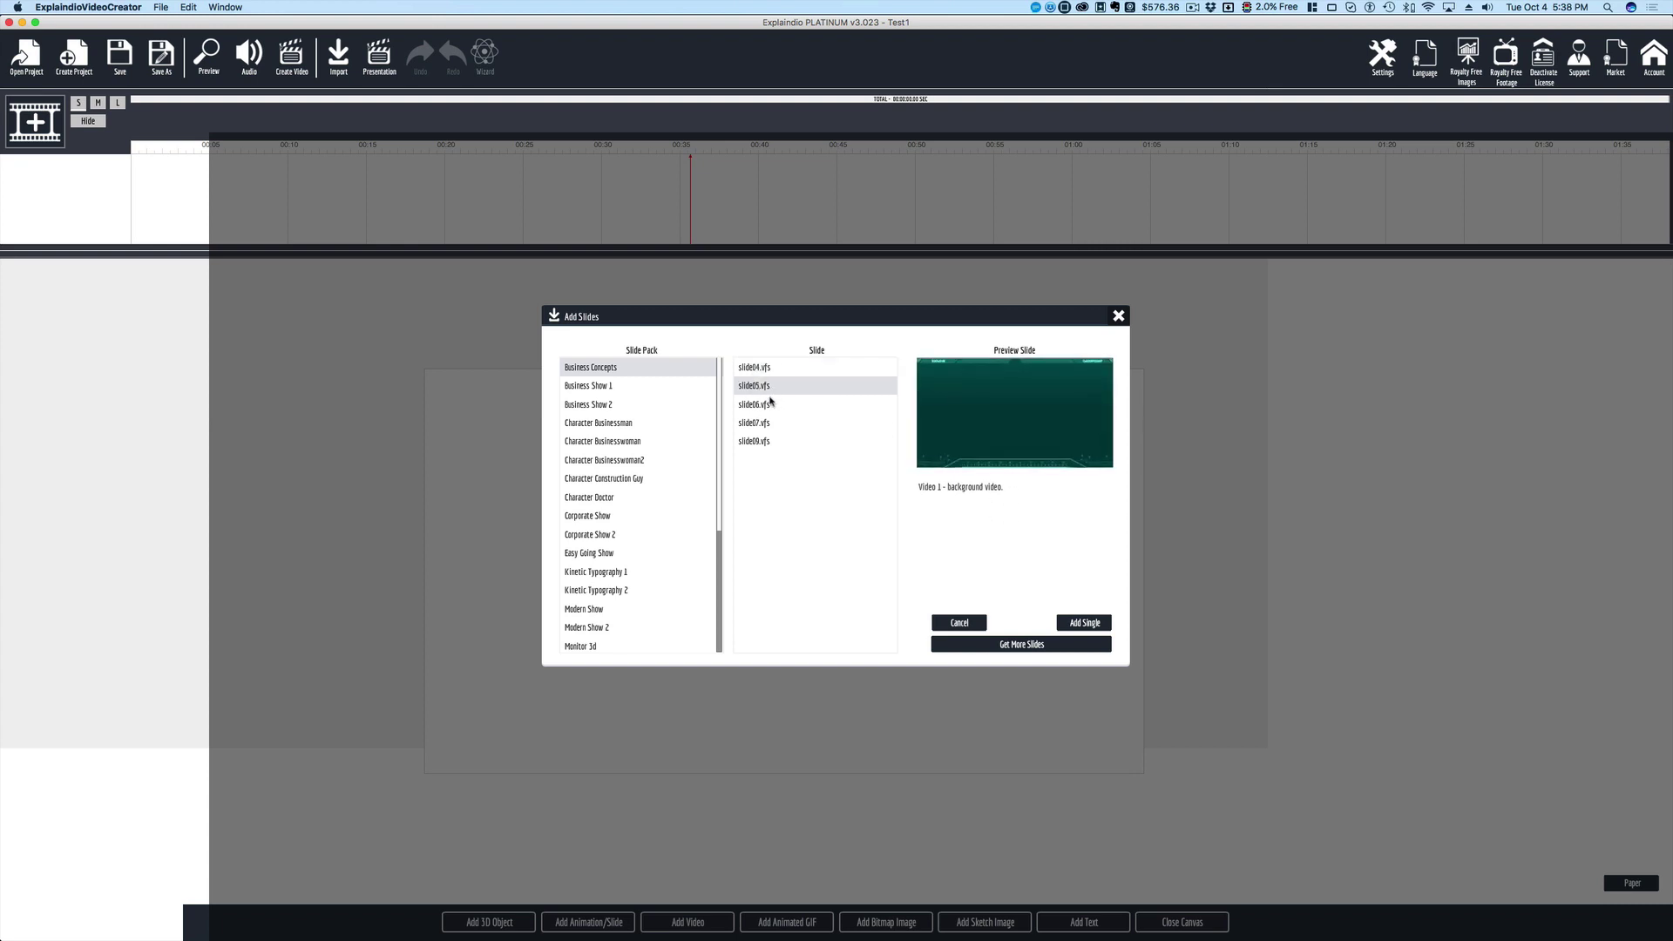
click(770, 405)
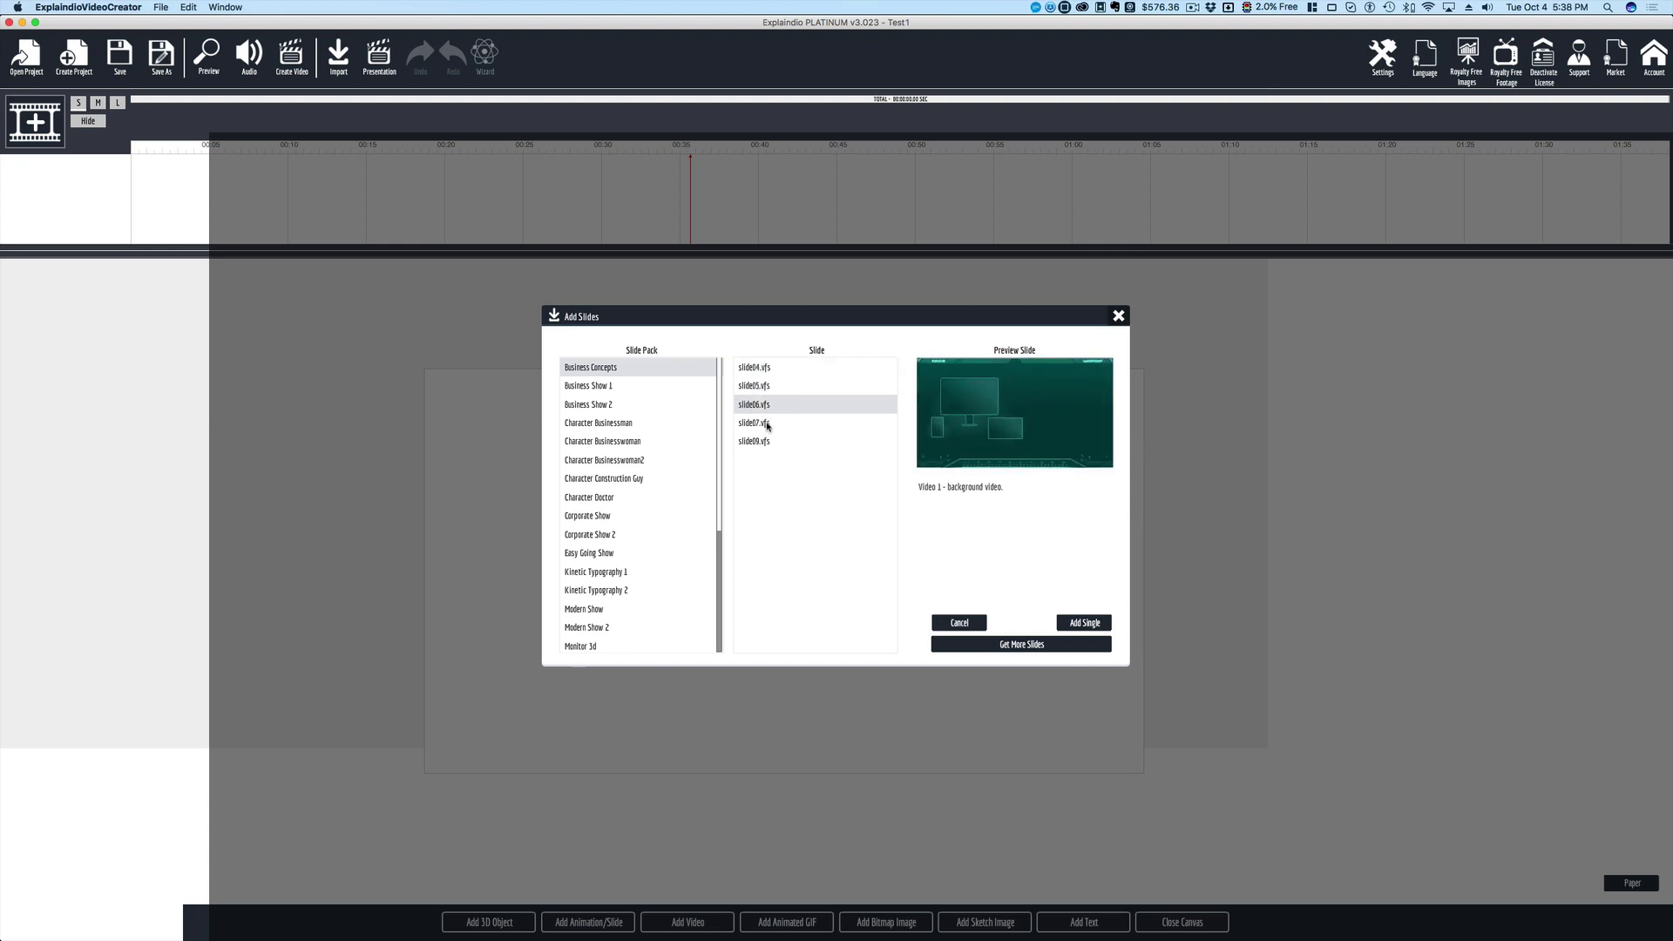
click(769, 423)
click(776, 441)
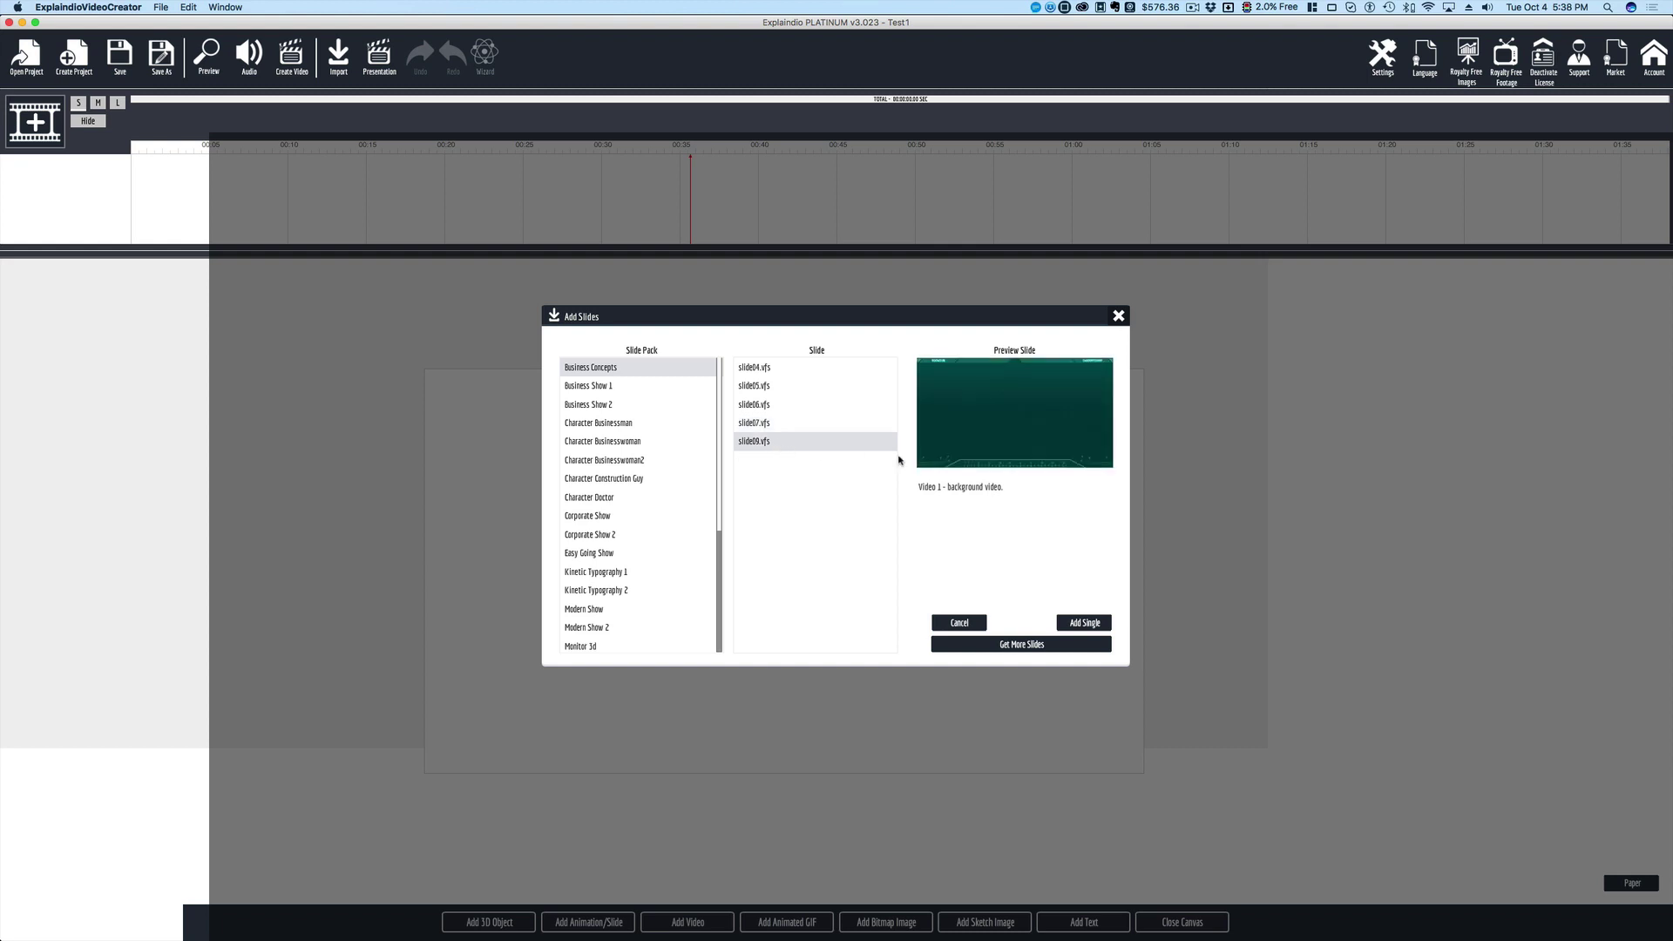
click(789, 368)
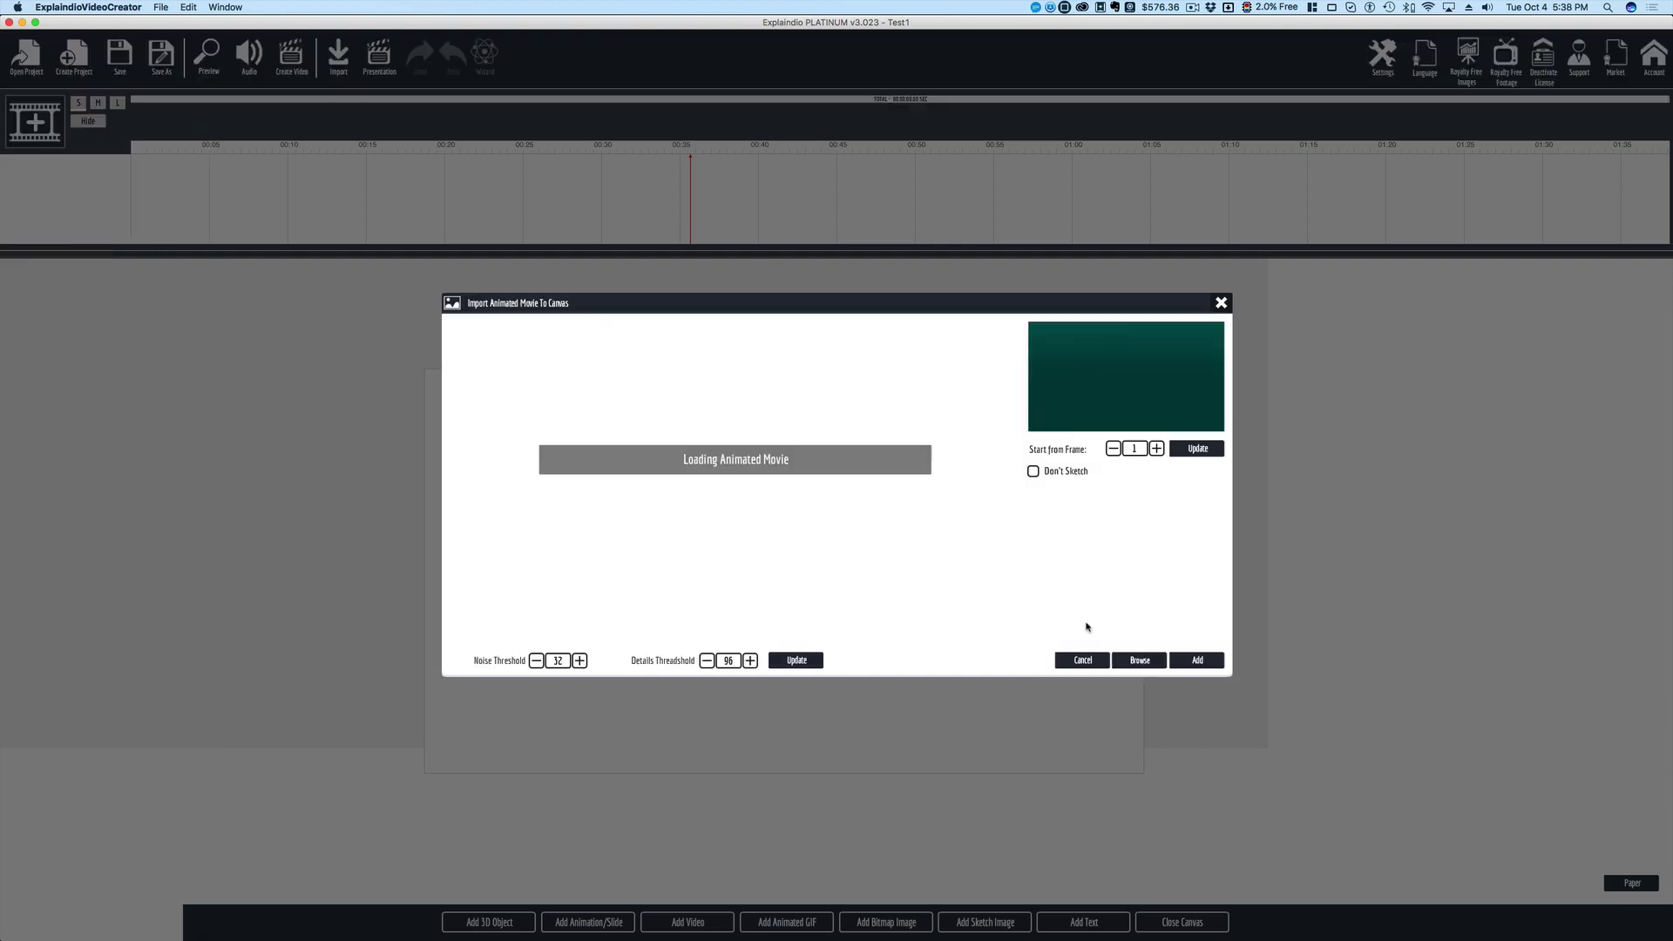
click(1074, 623)
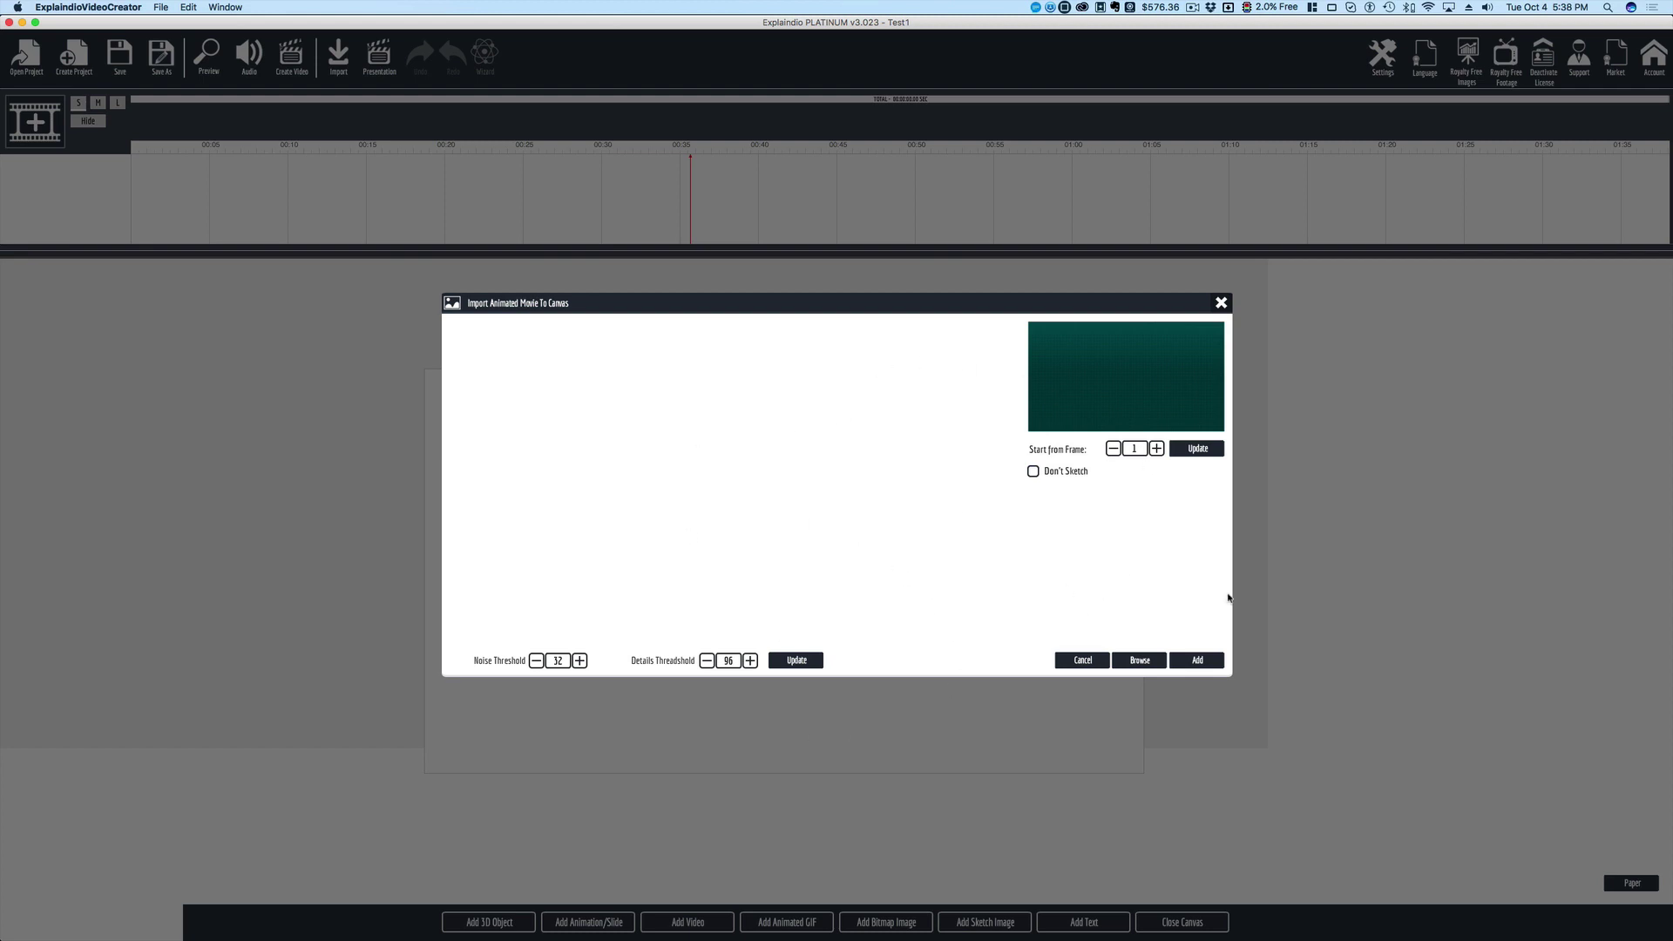
click(1198, 661)
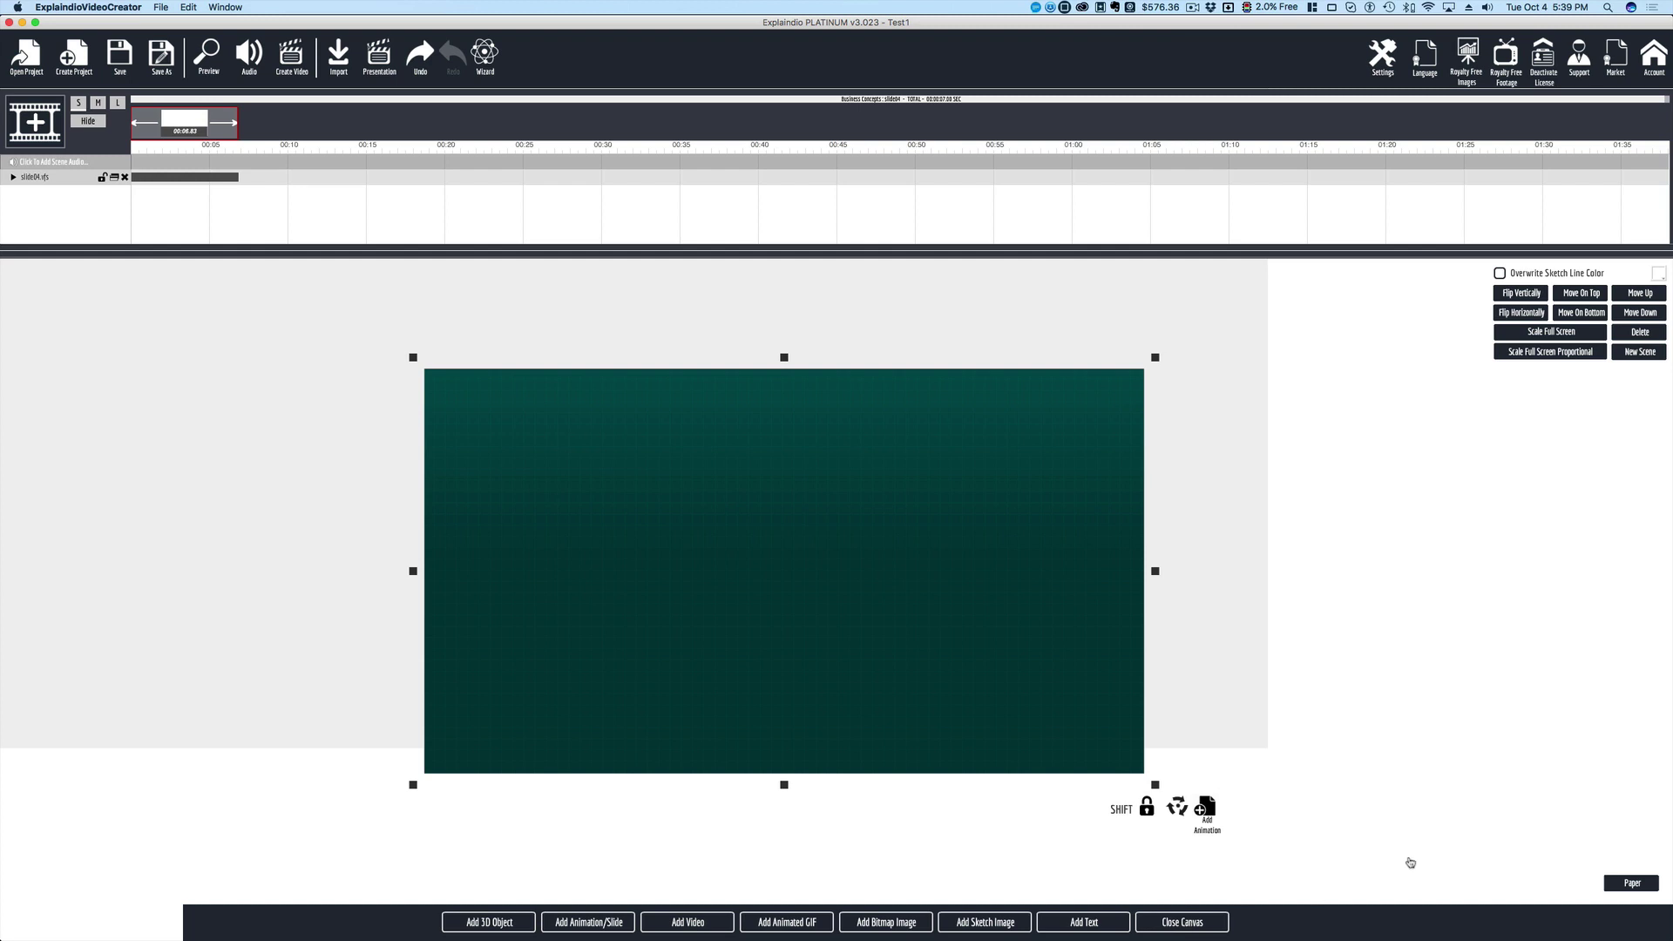
- Deselect the slide on the canvas and expand its timeline track to show the effects applied to it
click(1490, 604)
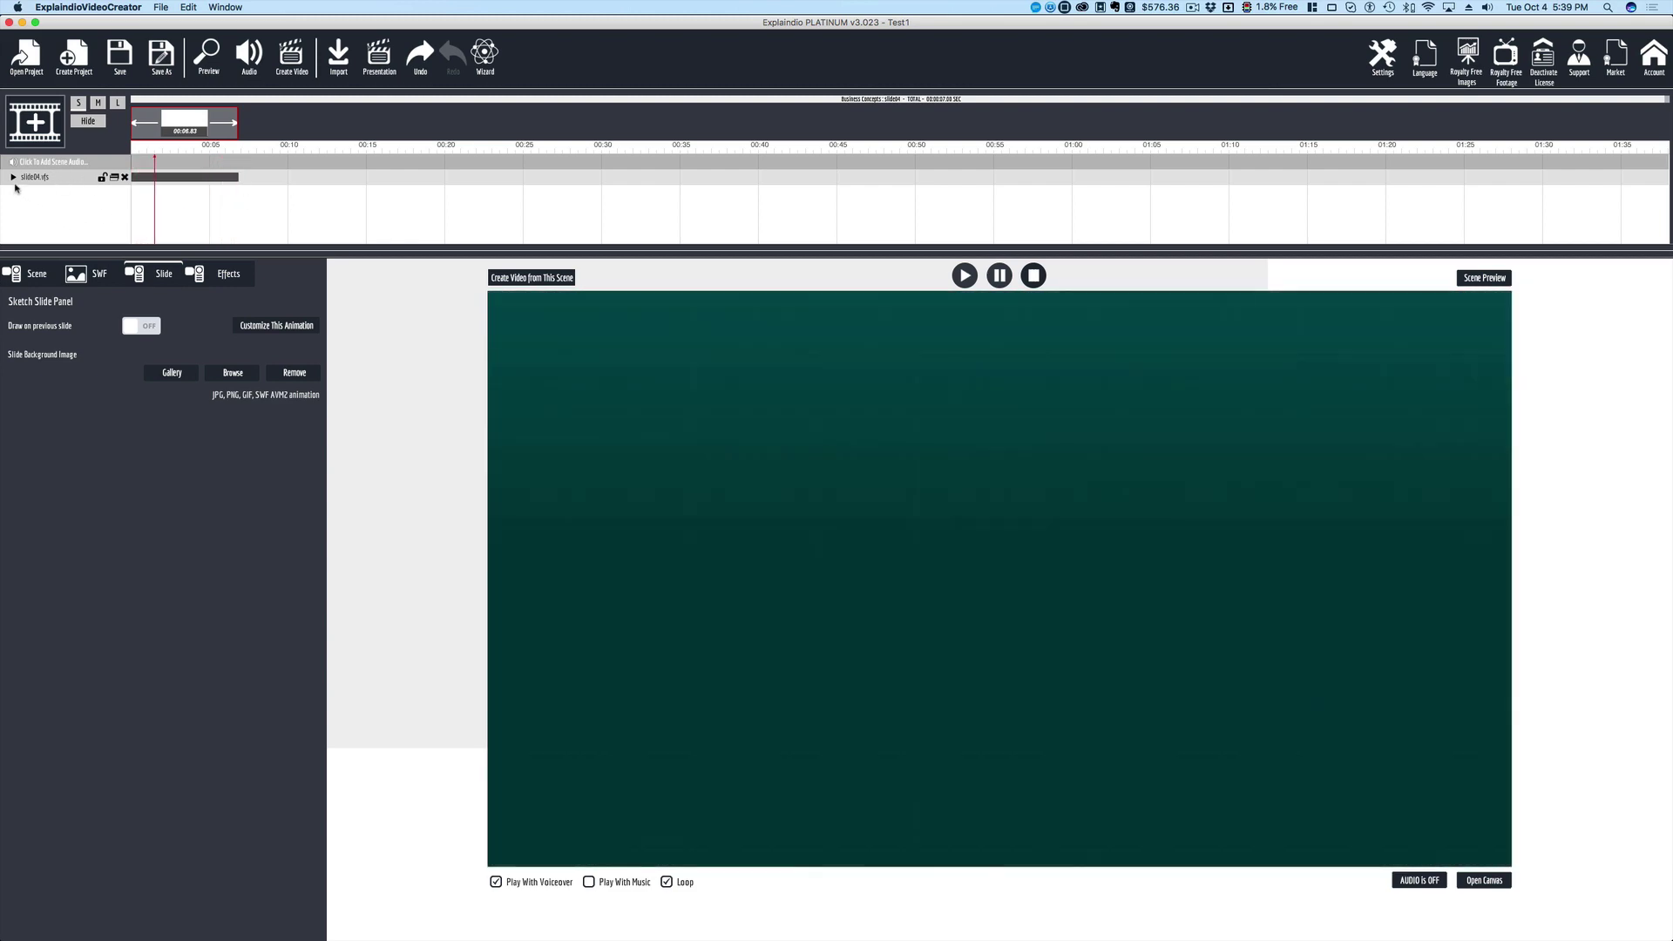
click(14, 179)
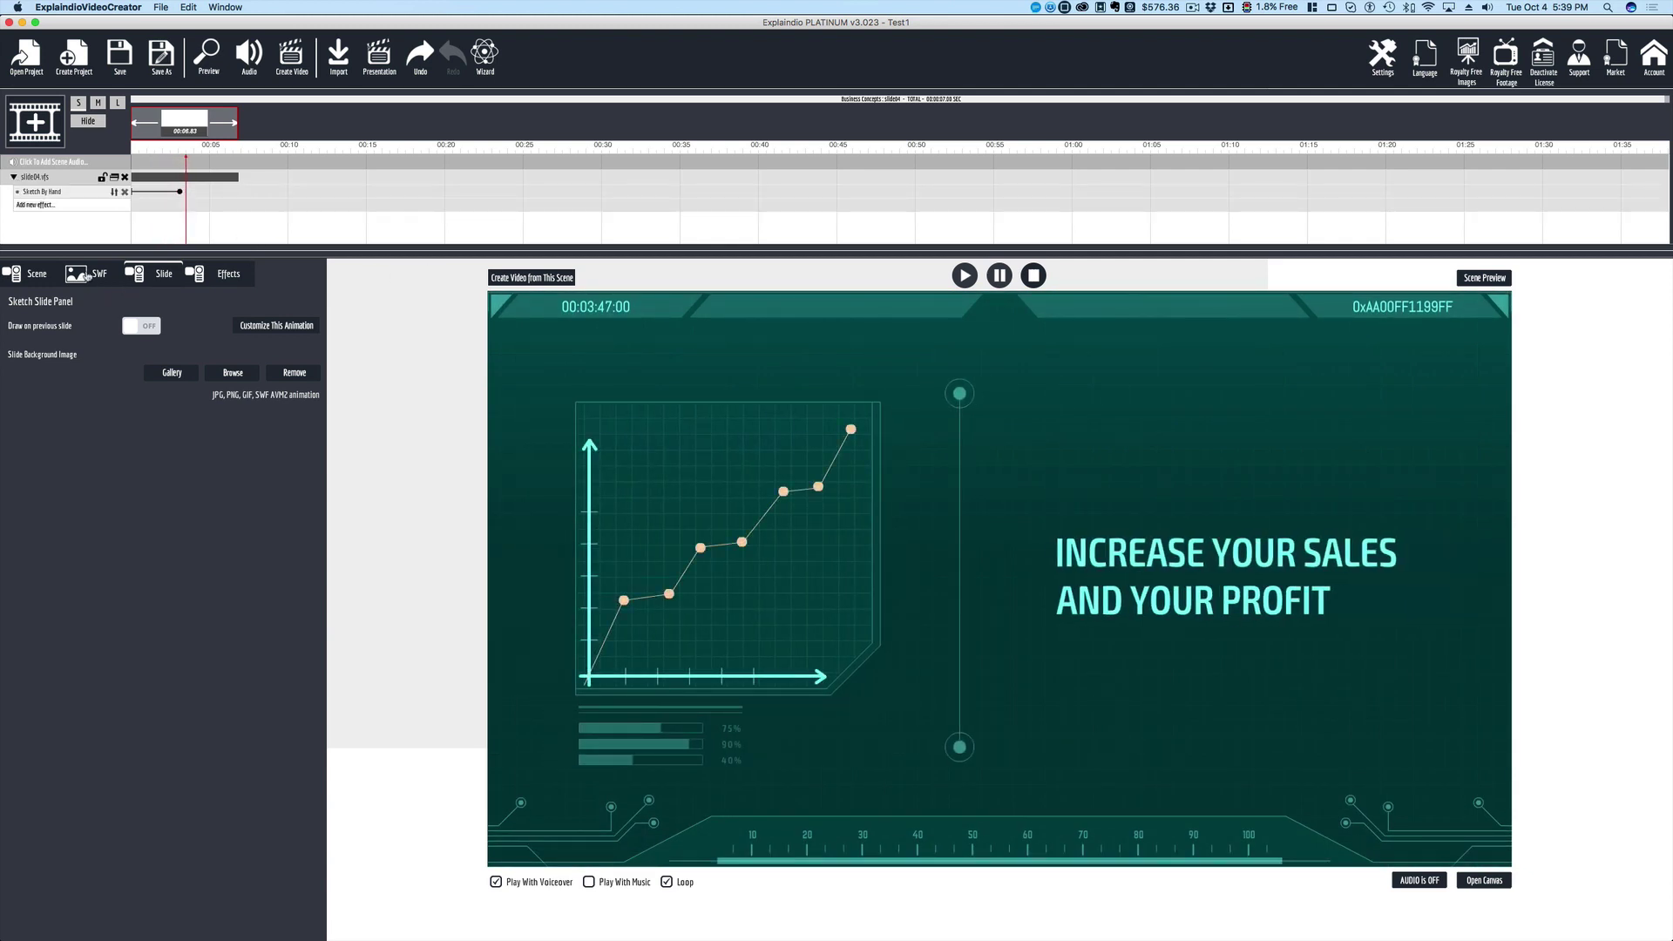
- Remove the Sketch By Hand effect from the slide04.xfs track and open the slide's animated movie settings
click(125, 192)
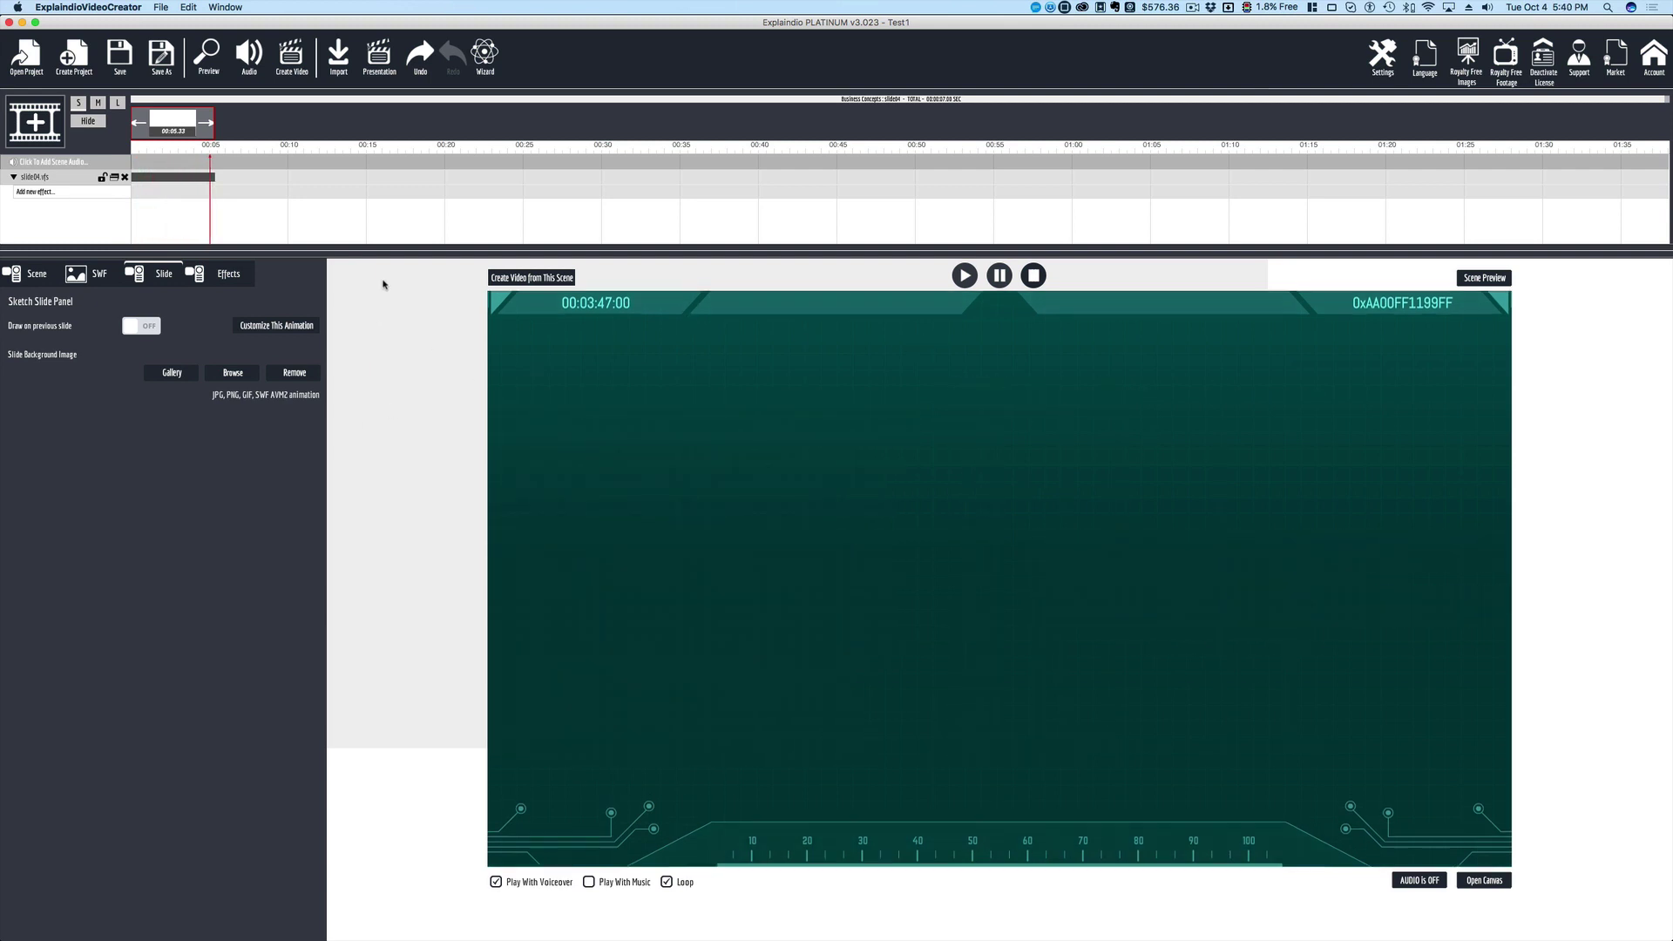
click(96, 281)
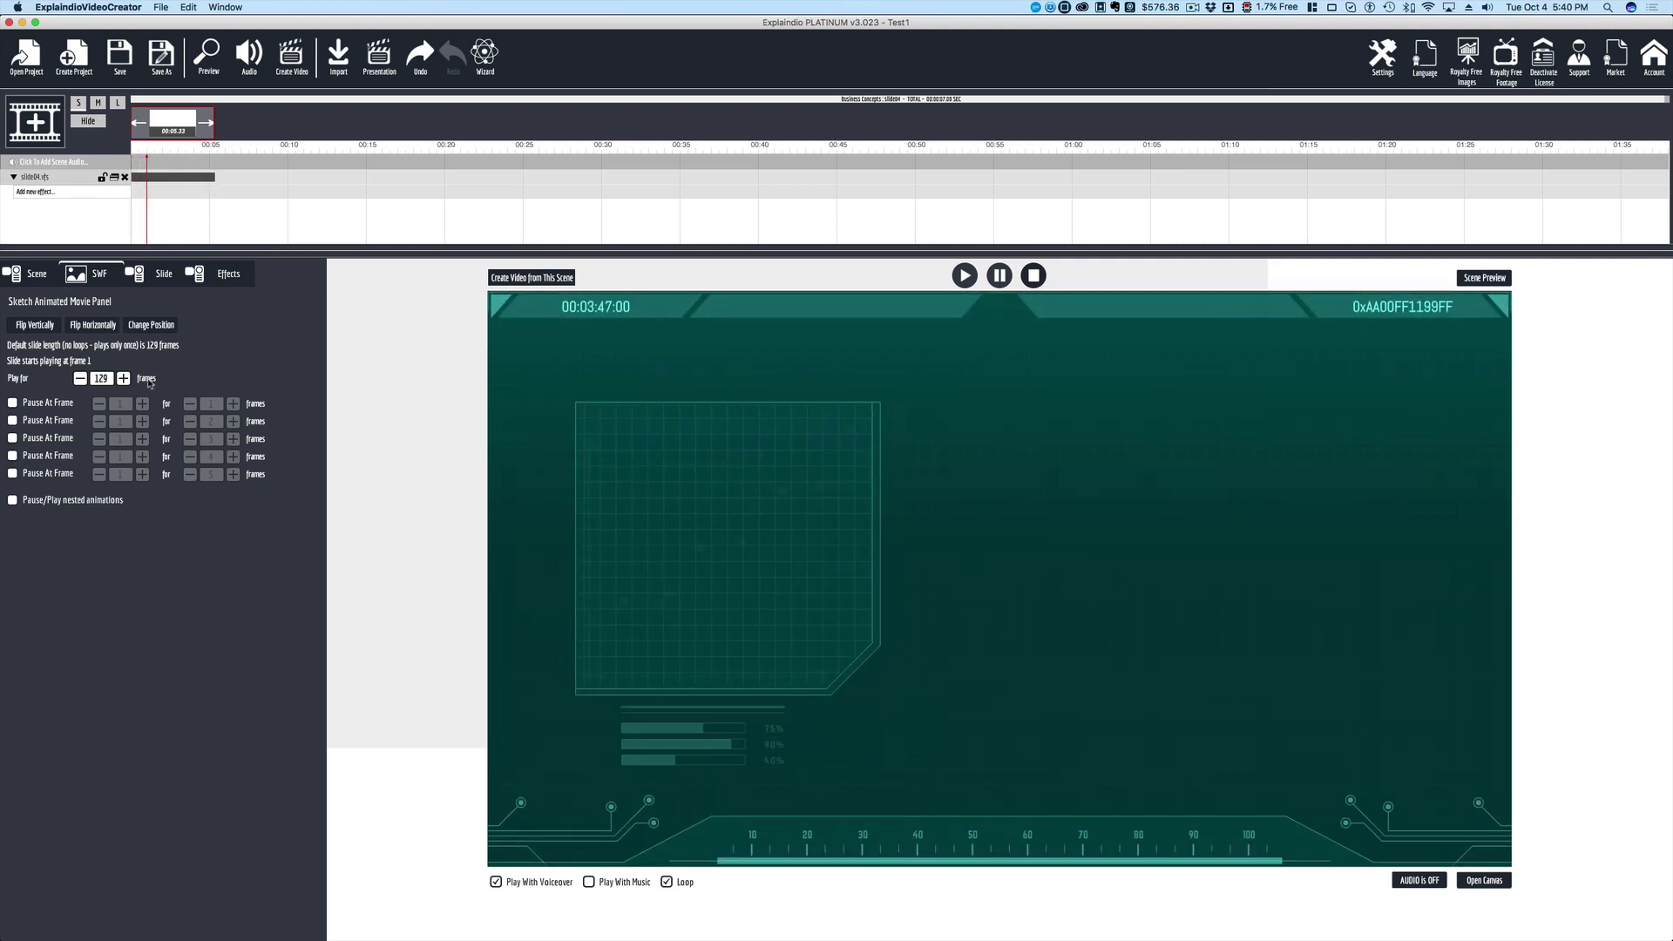
- Try a playback pause at frame 42 for 42 frames on slide04.xfs, and turn the pause back off
click(12, 402)
click(142, 405)
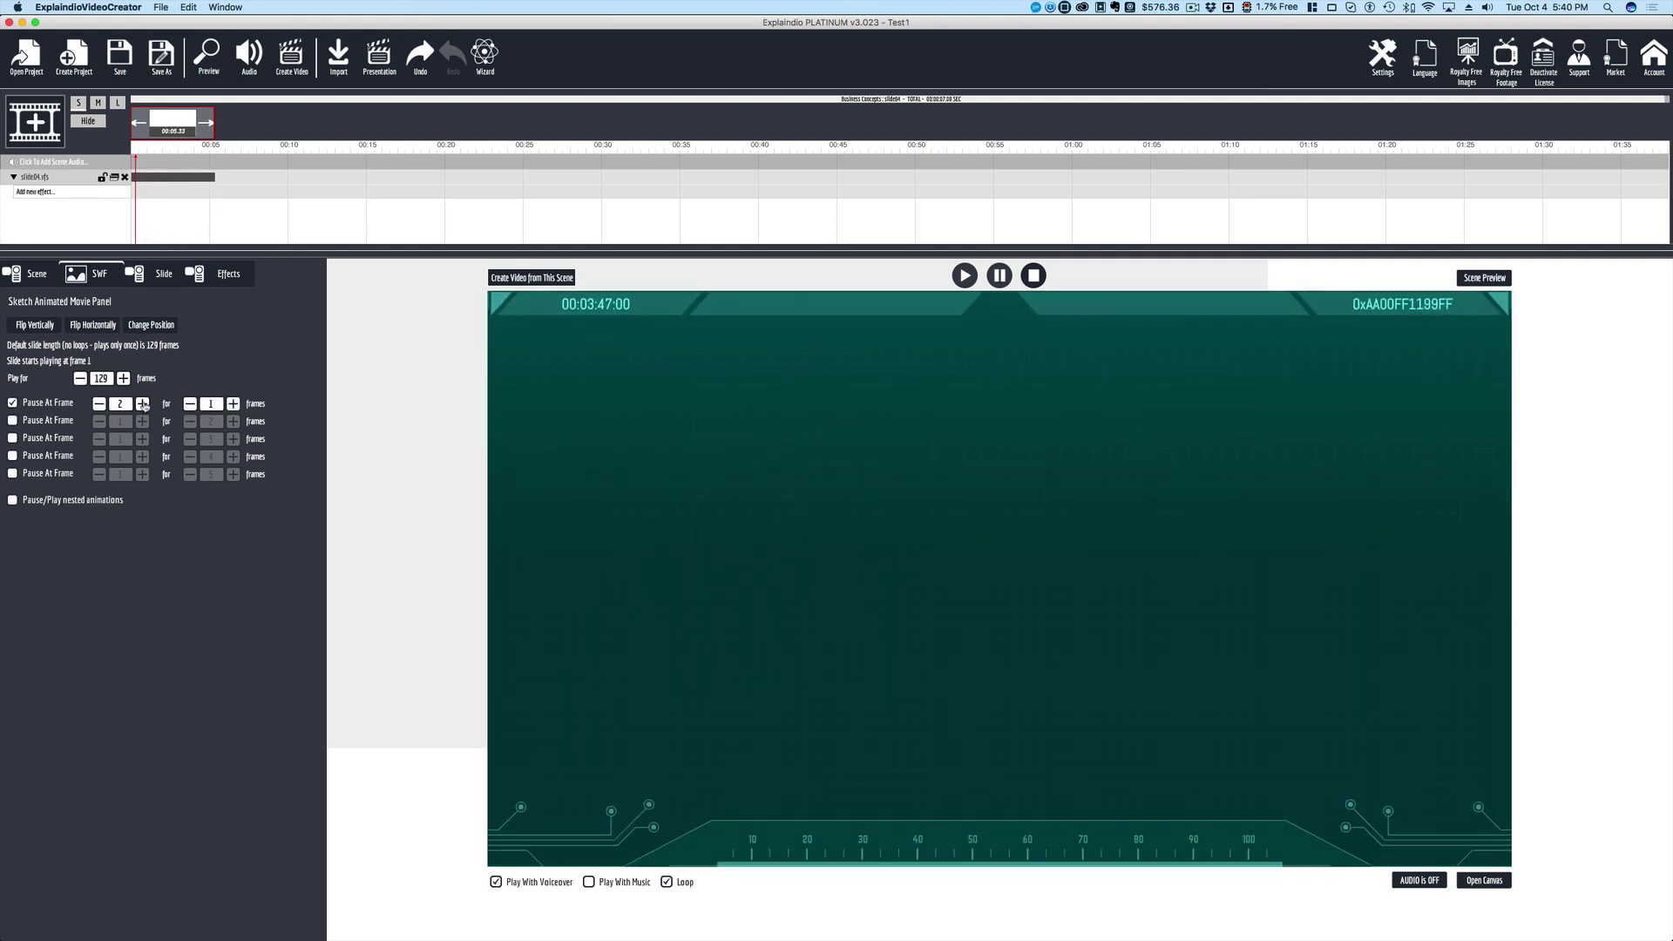
click(143, 404)
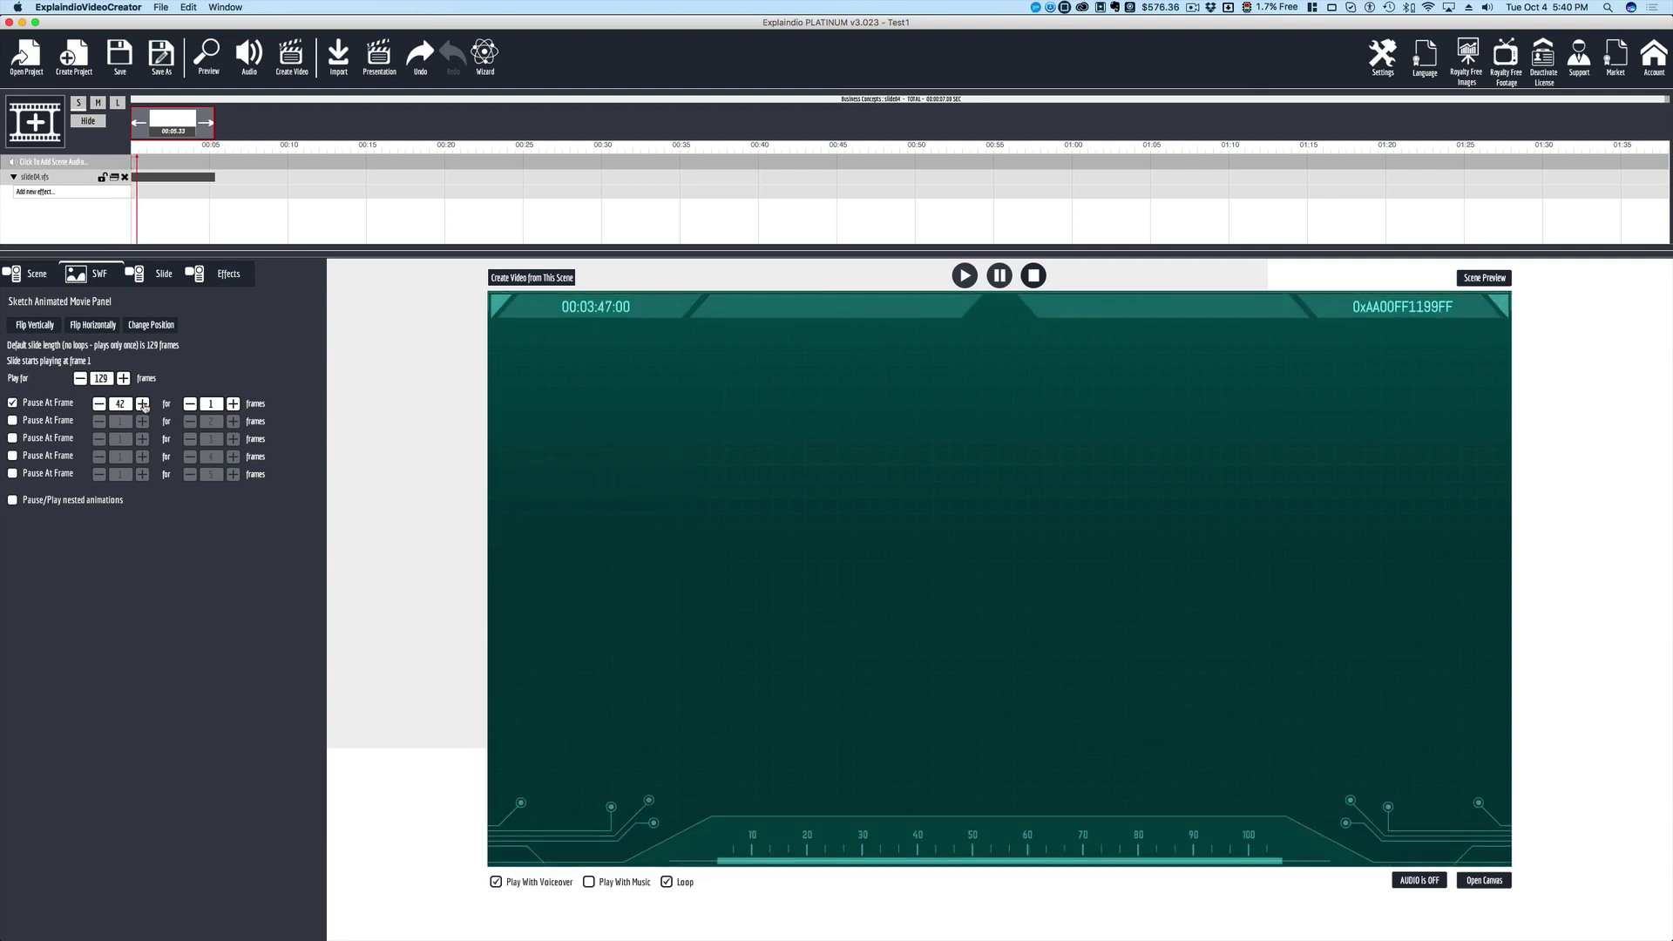
click(233, 405)
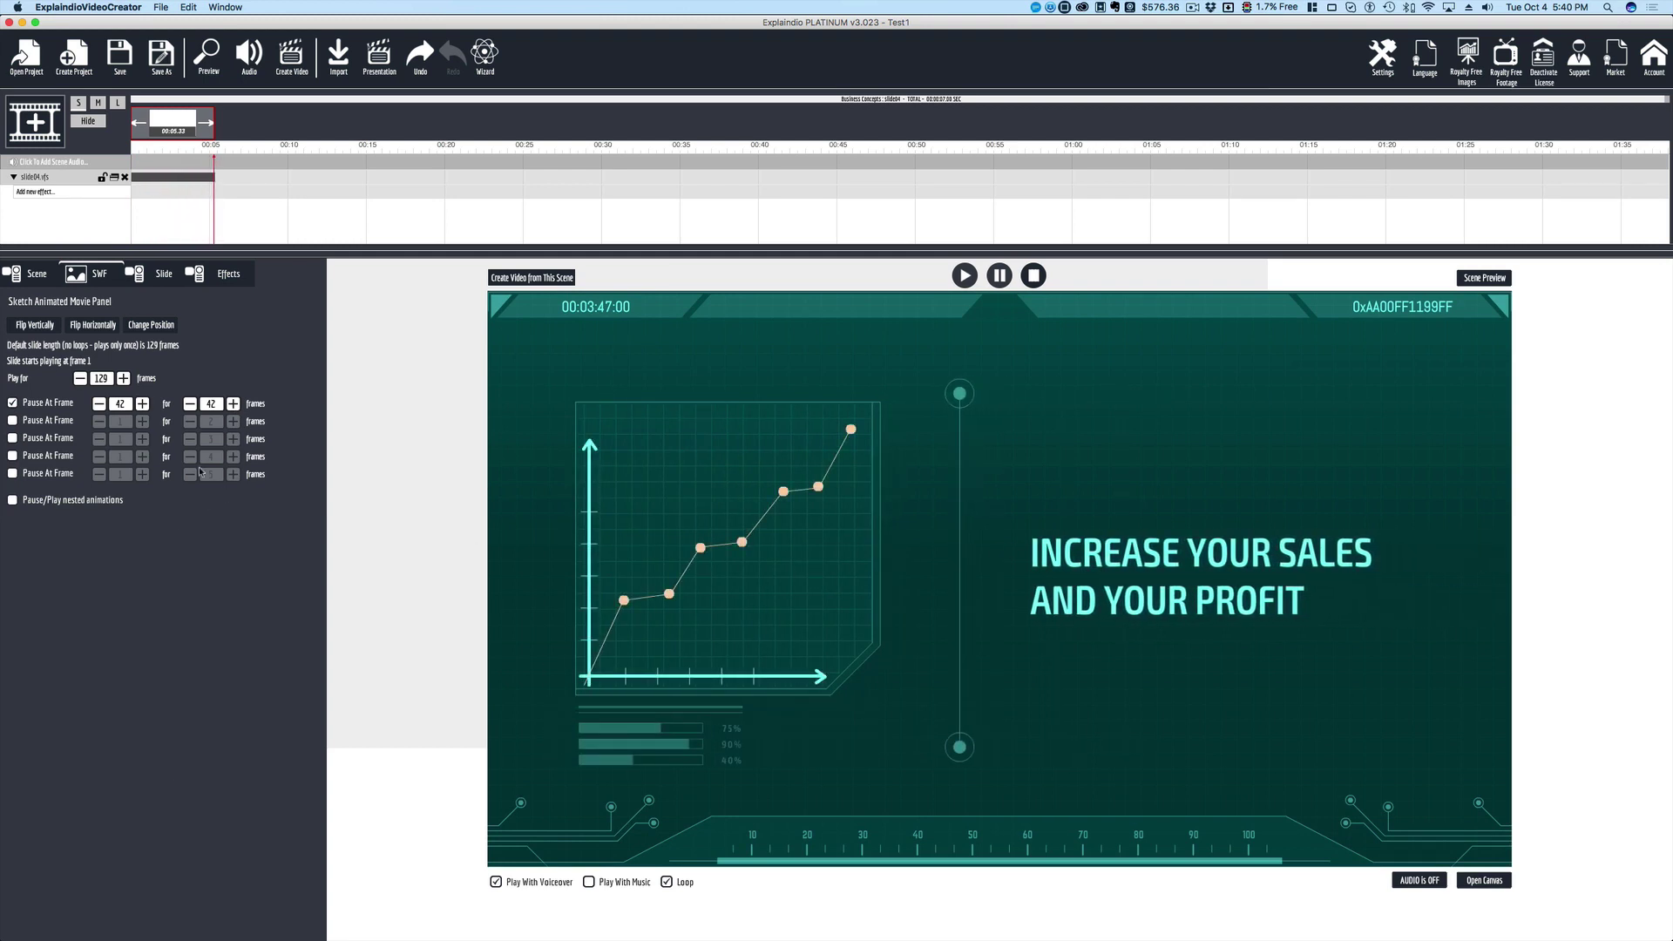
click(13, 403)
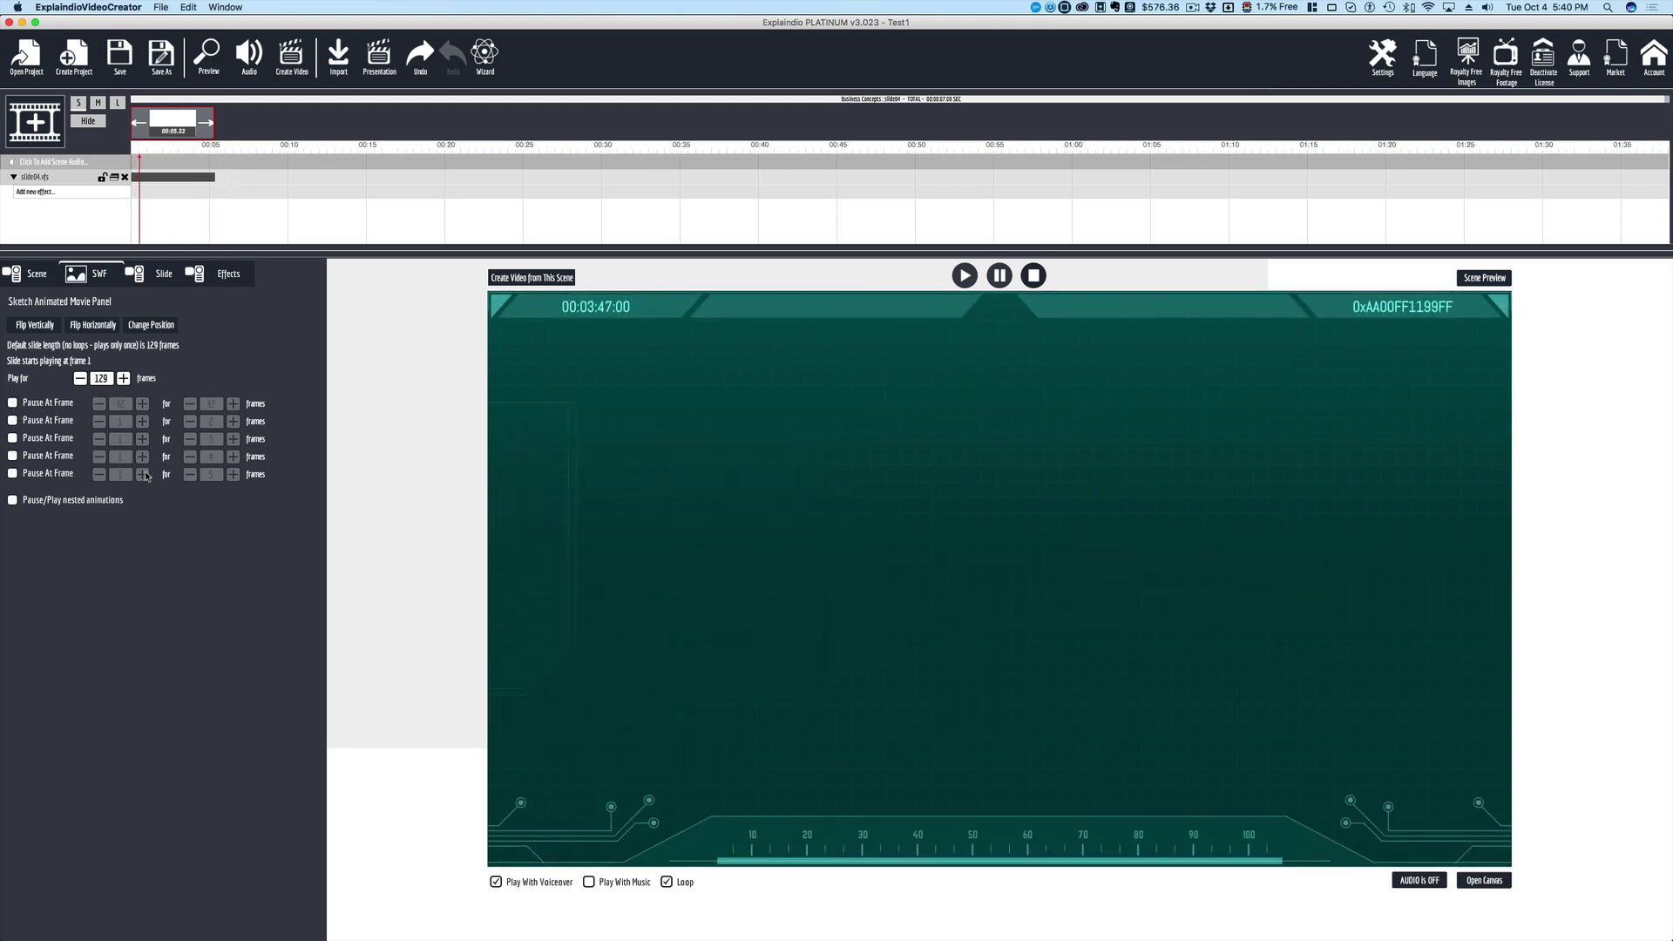
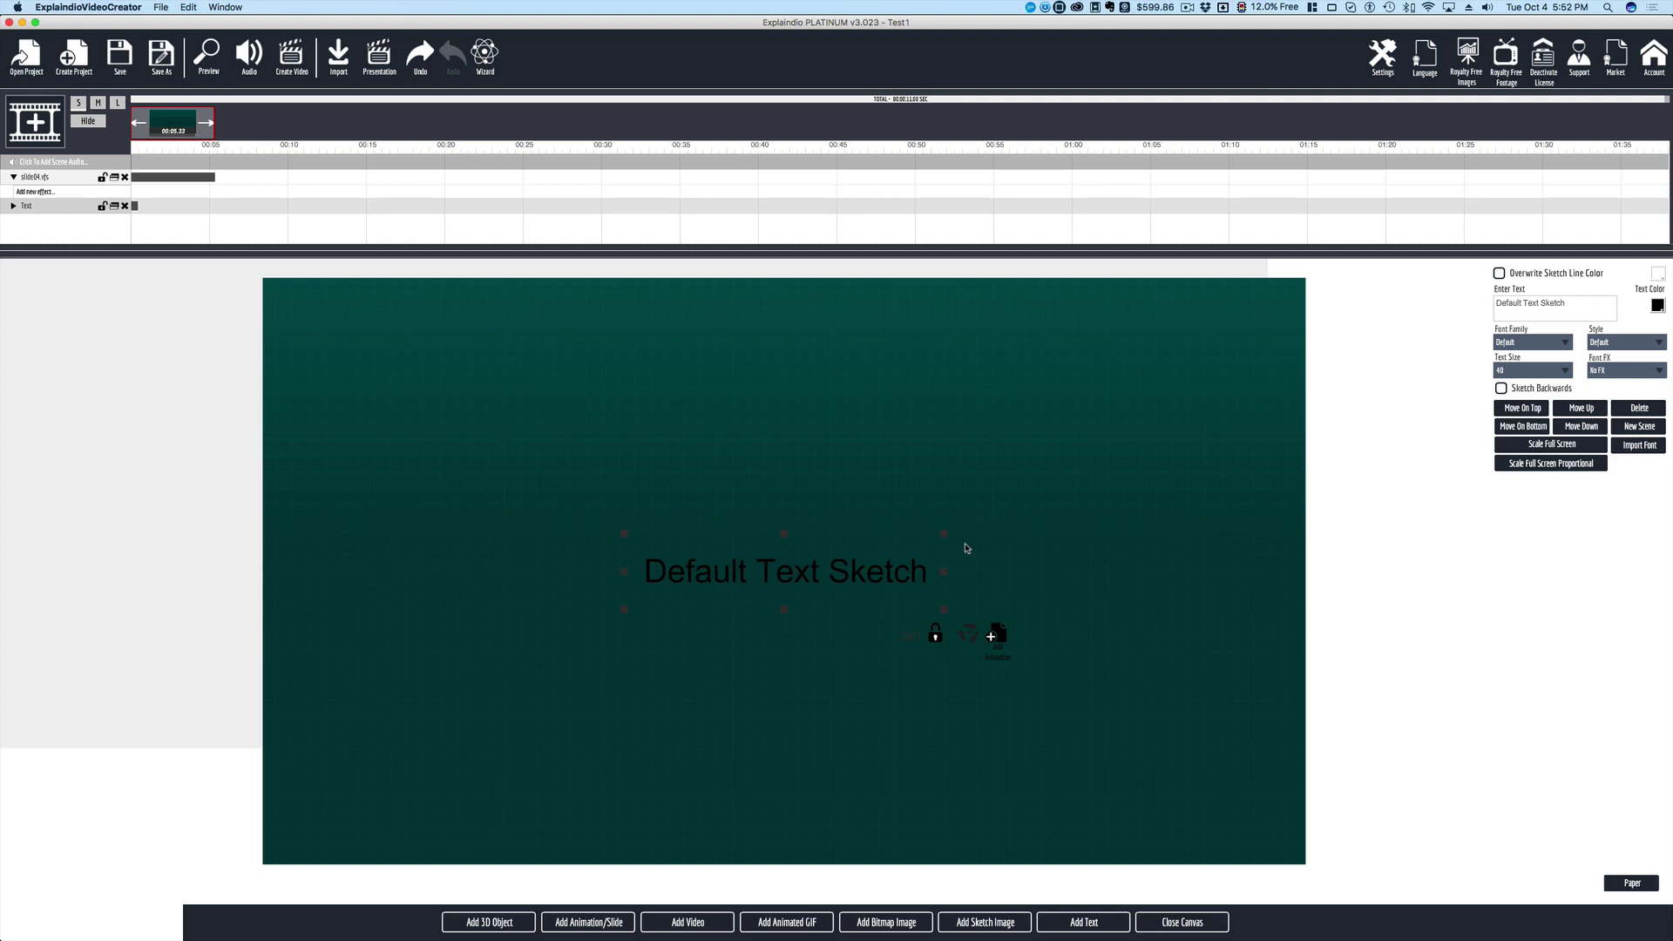
- Replace the default text on the canvas with a person's first name followed by "Is Great"
drag(1576, 302, 1412, 277)
text(Ray)
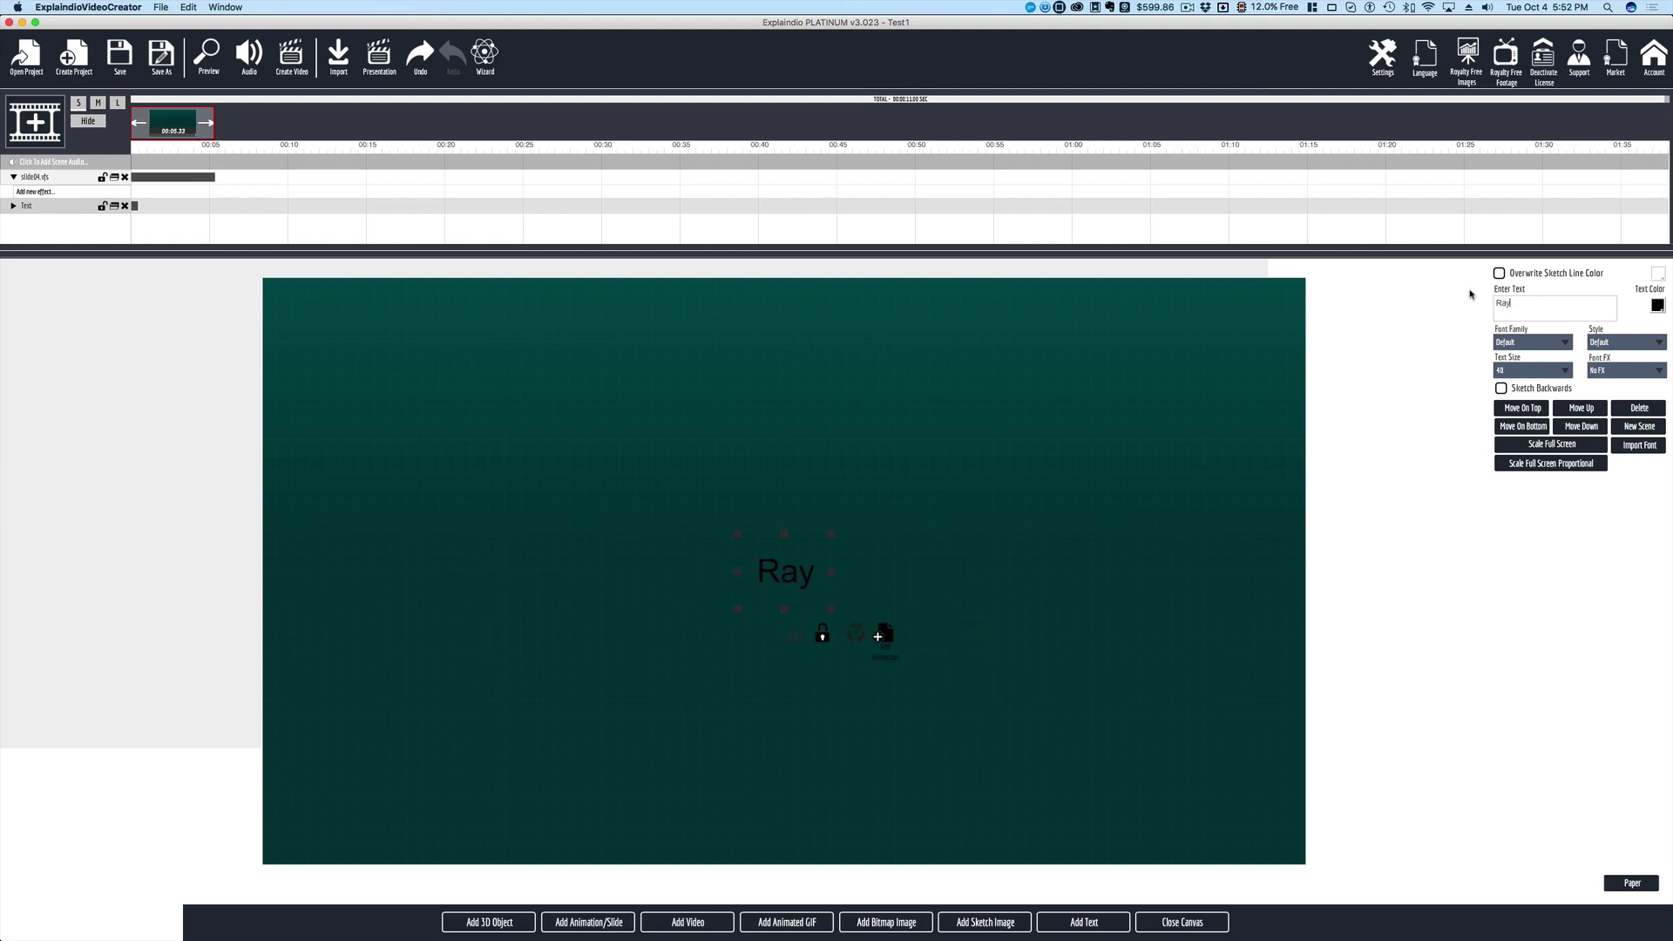
text( Is Great)
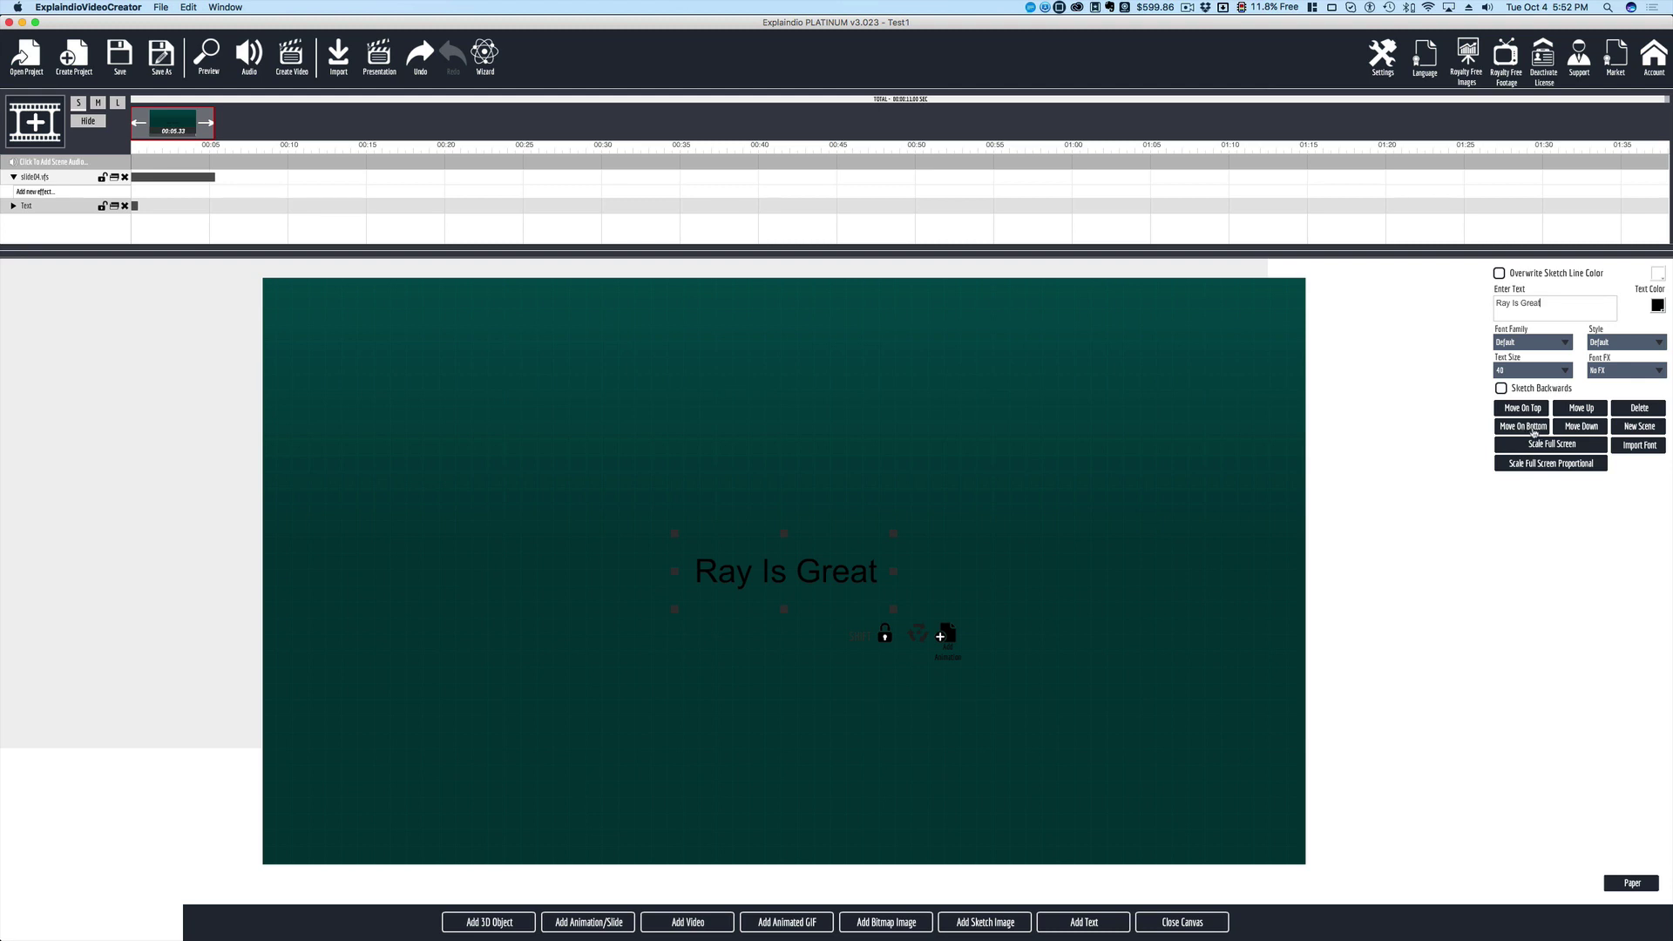
- Try scaling the text to full screen, first stretched and then proportionally, undoing each attempt
click(1562, 447)
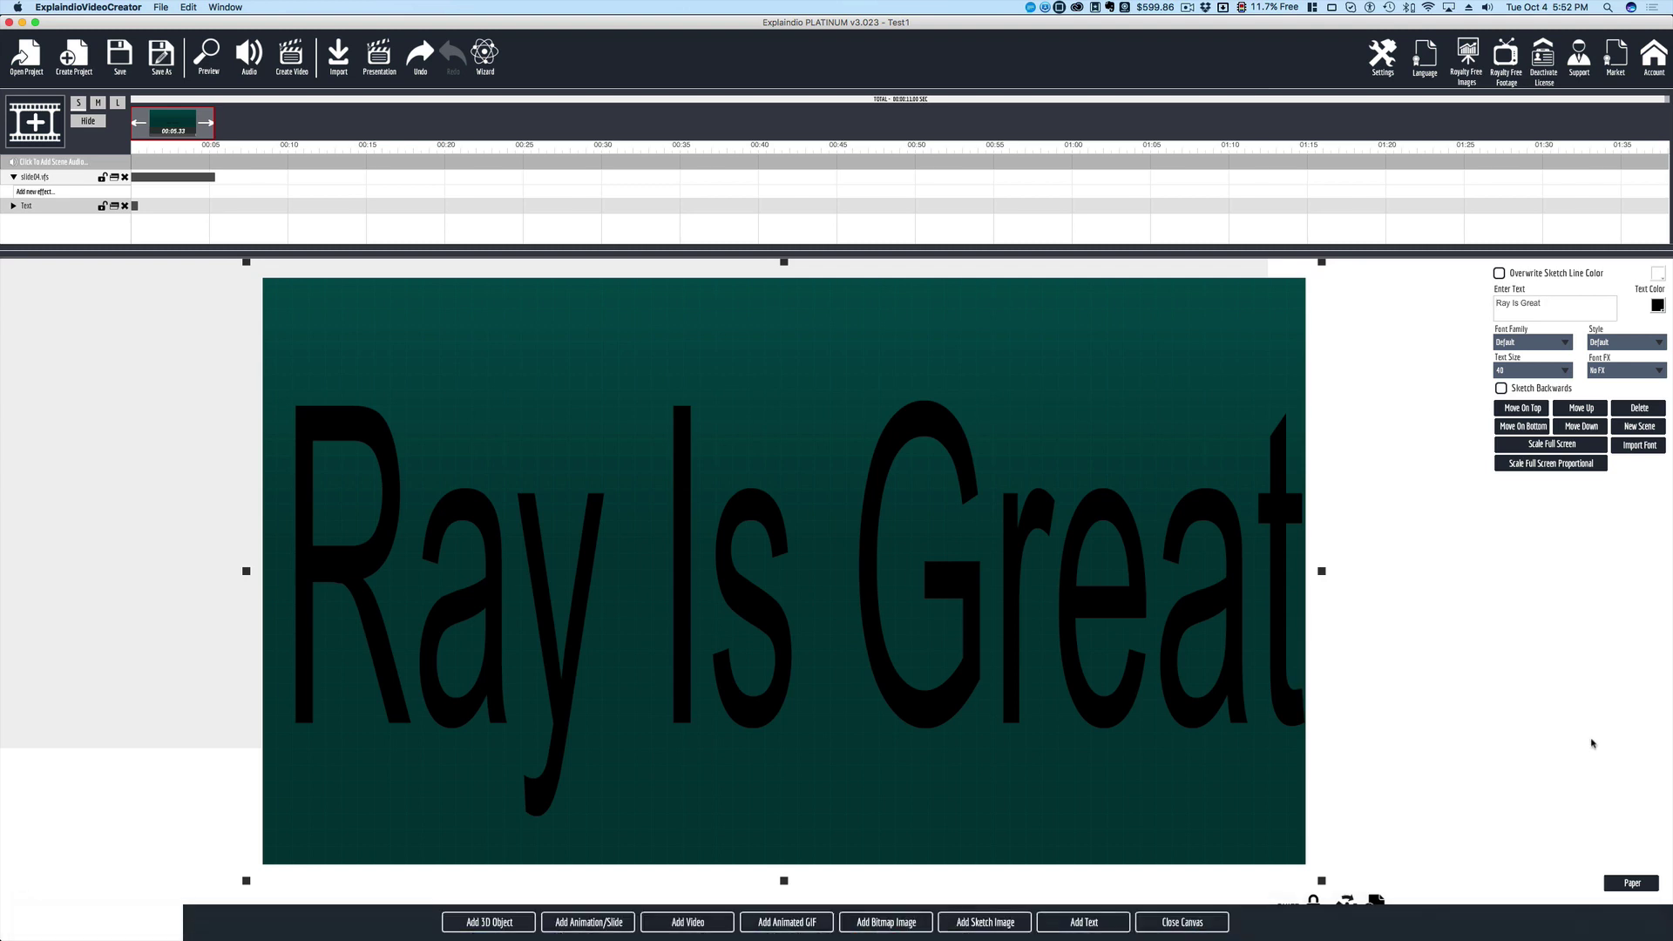
key(super+z)
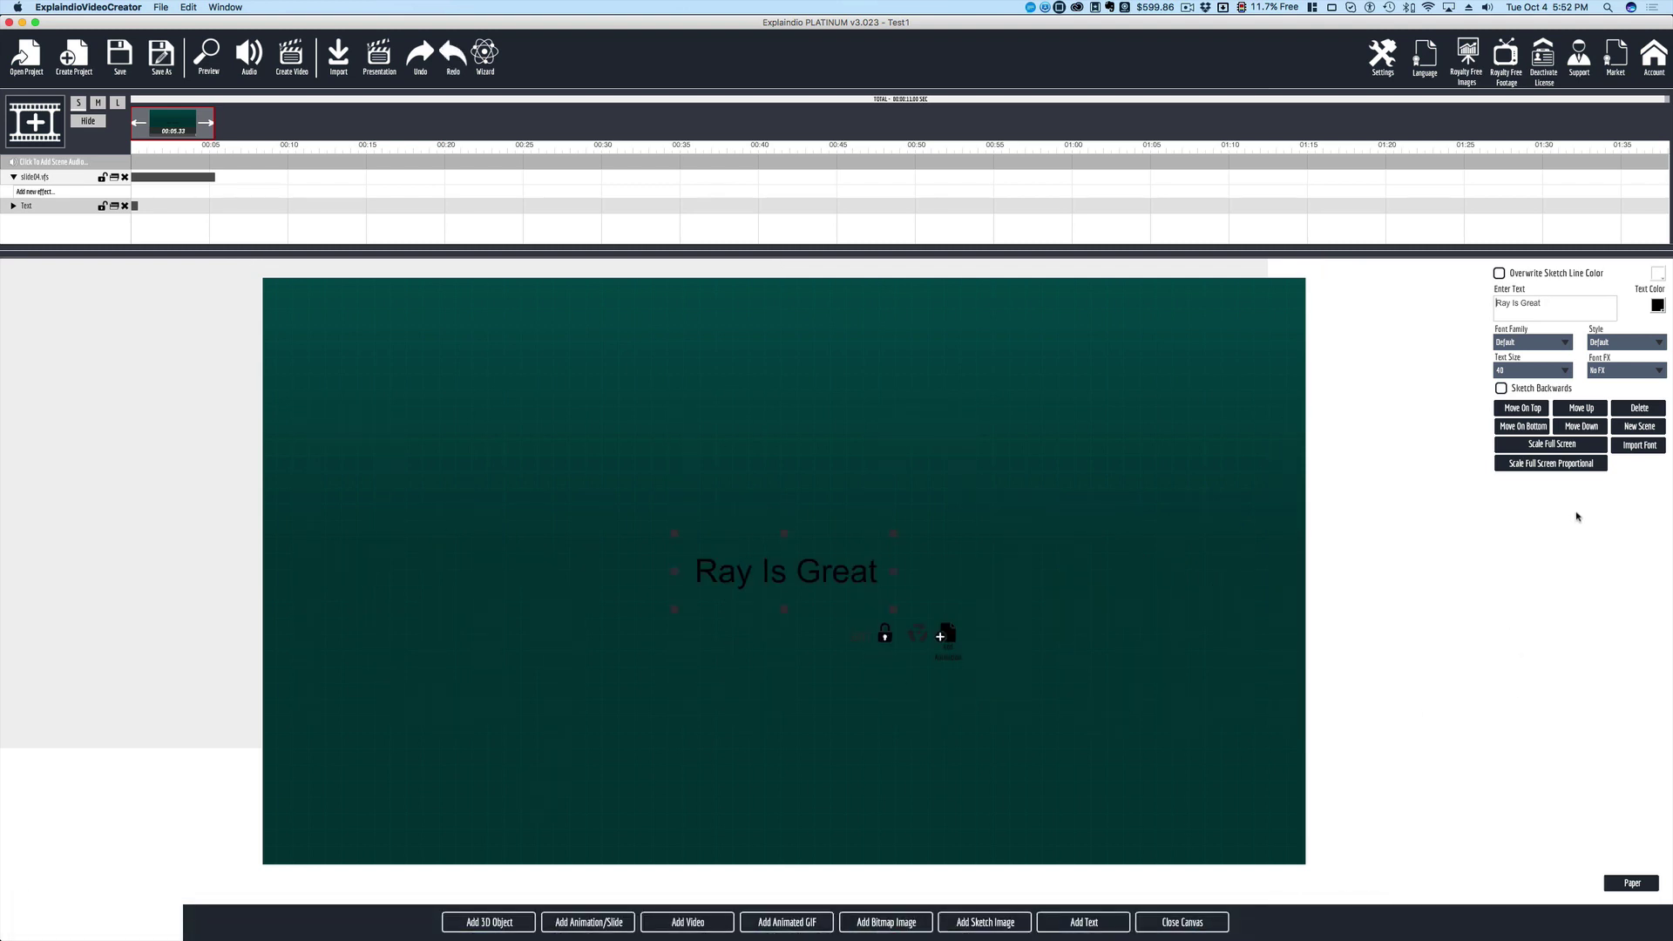
click(1560, 465)
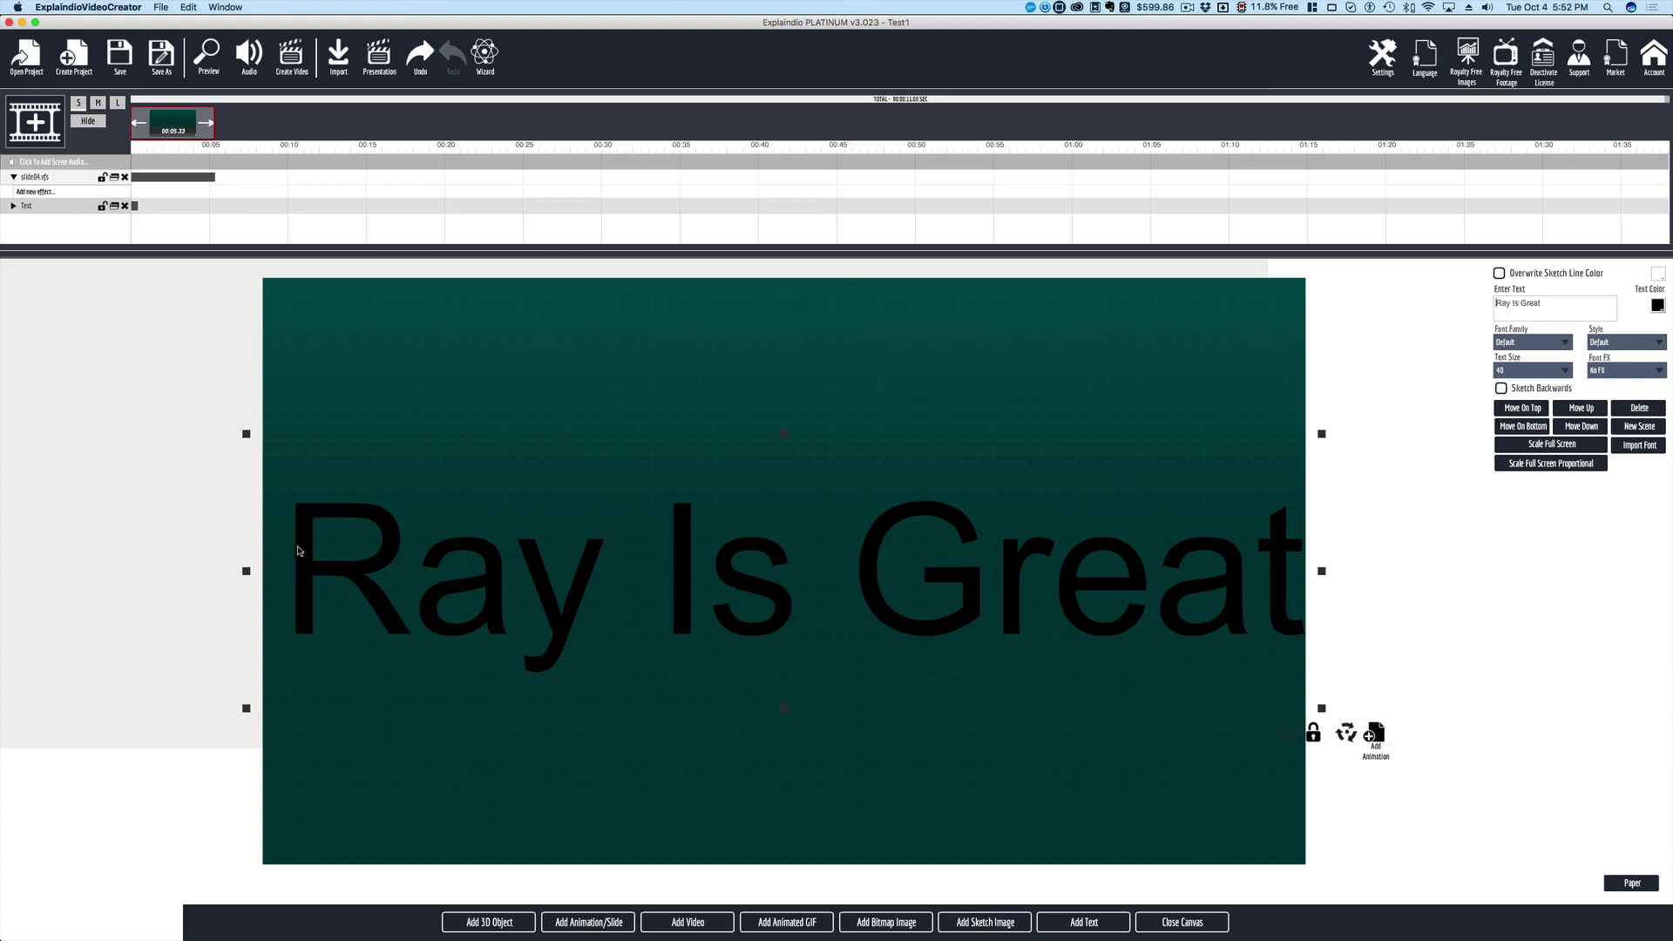
key(super+z)
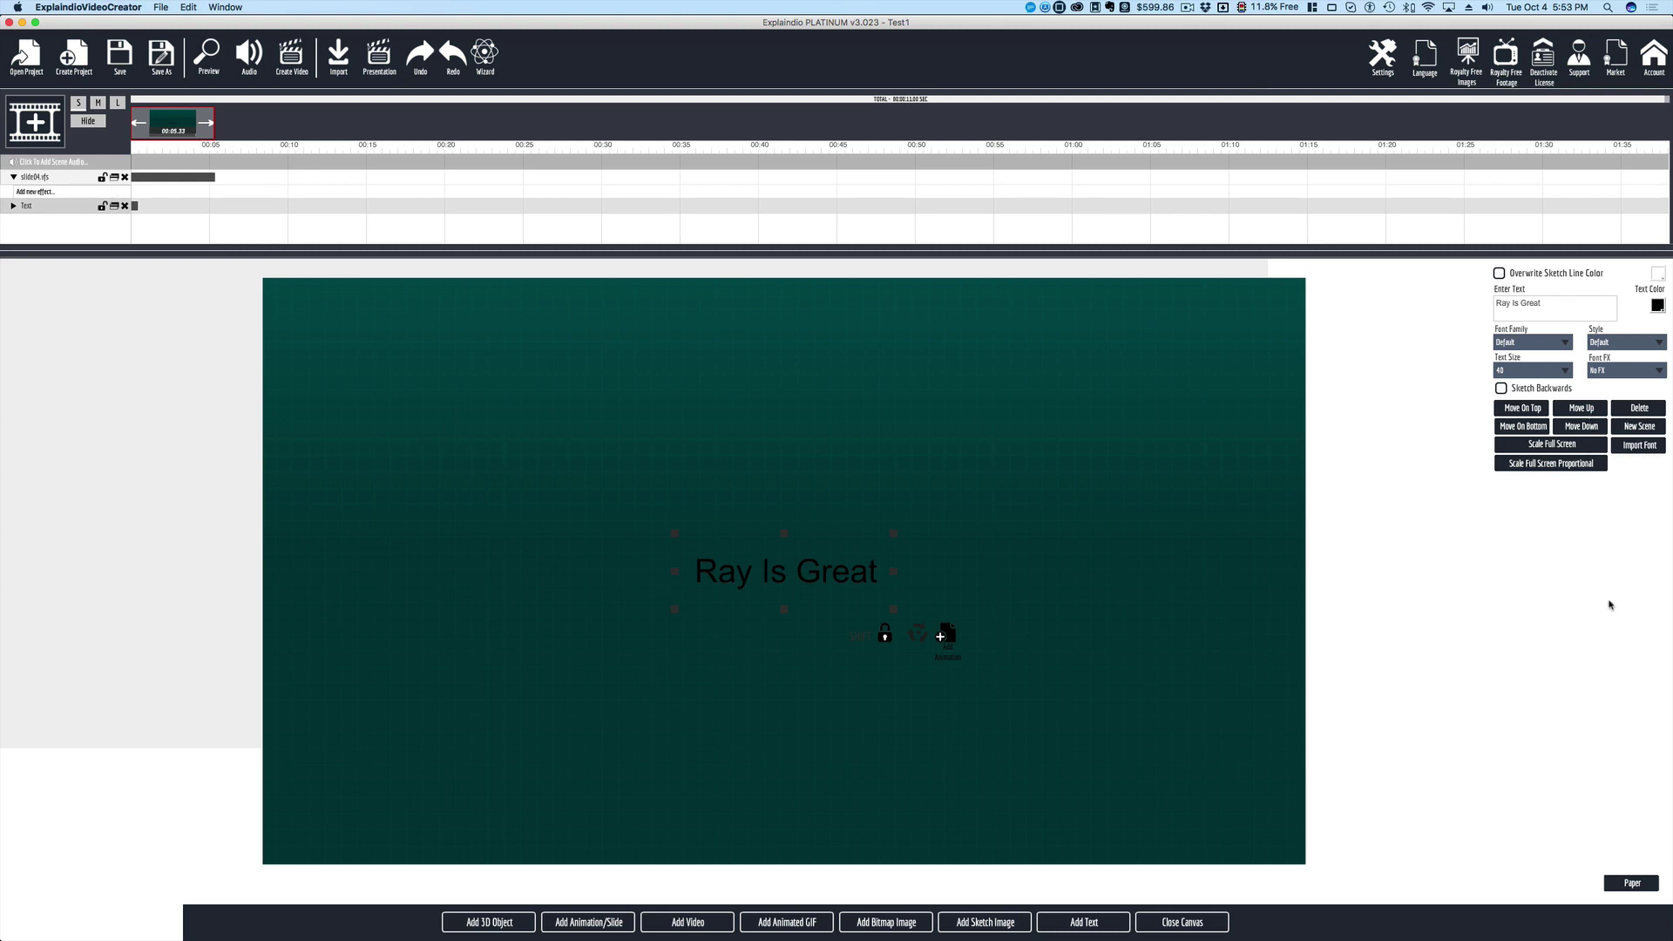
- Move the text one level up in the layer order, ahead of slide04.xfs, and close the canvas
click(1580, 409)
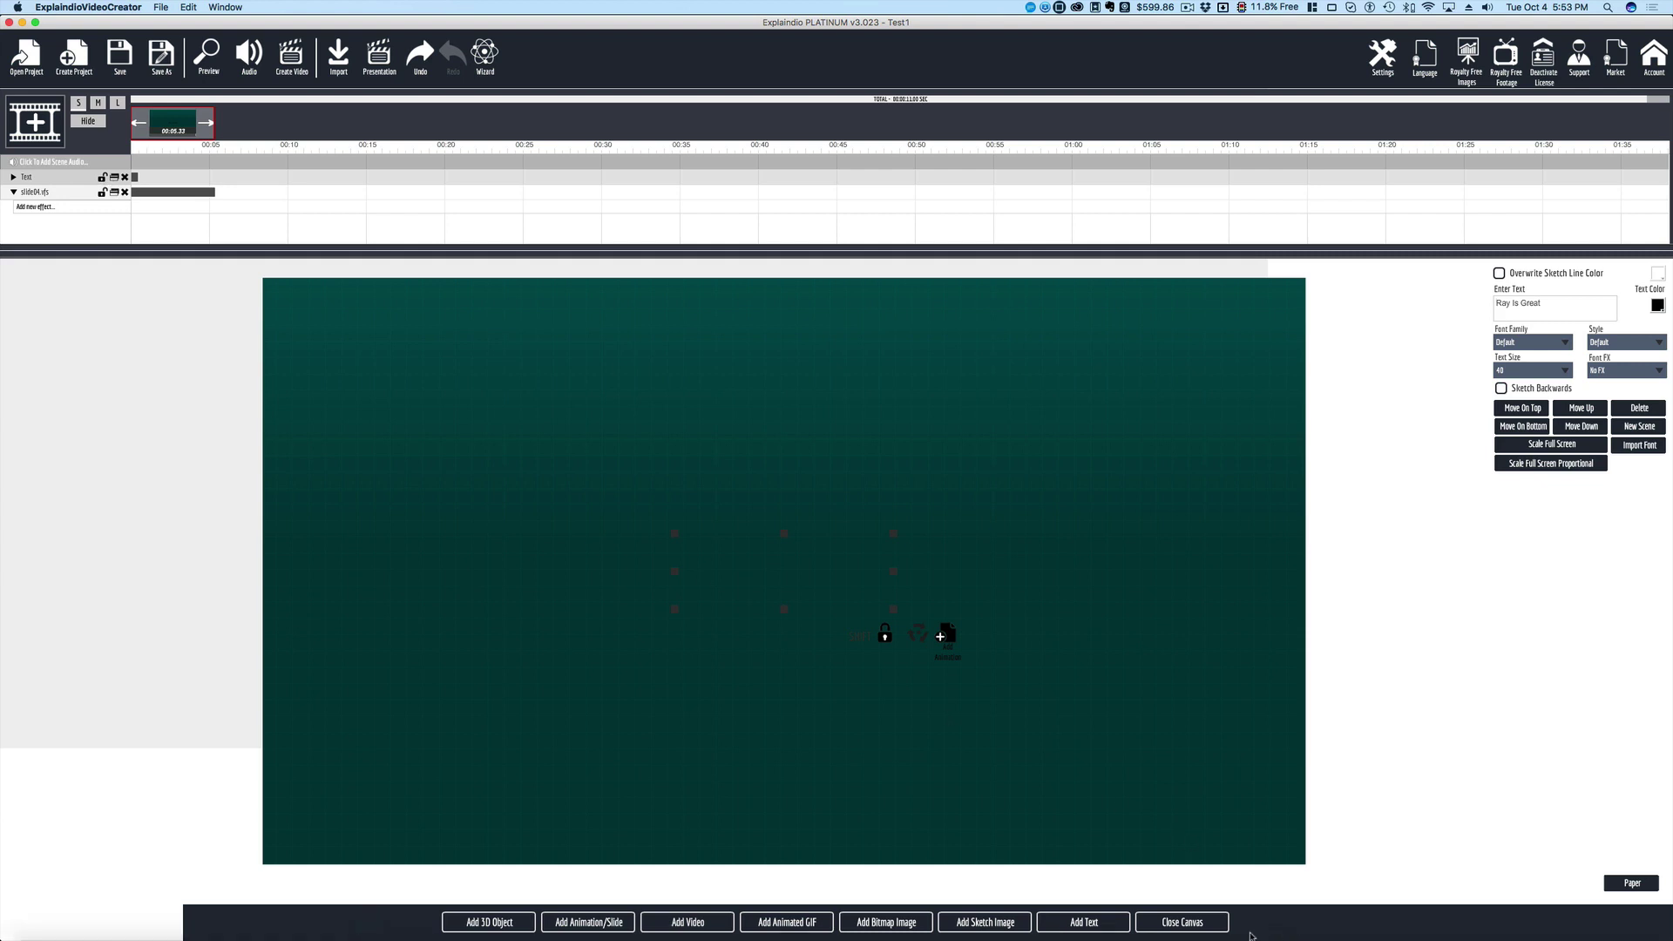
click(1197, 923)
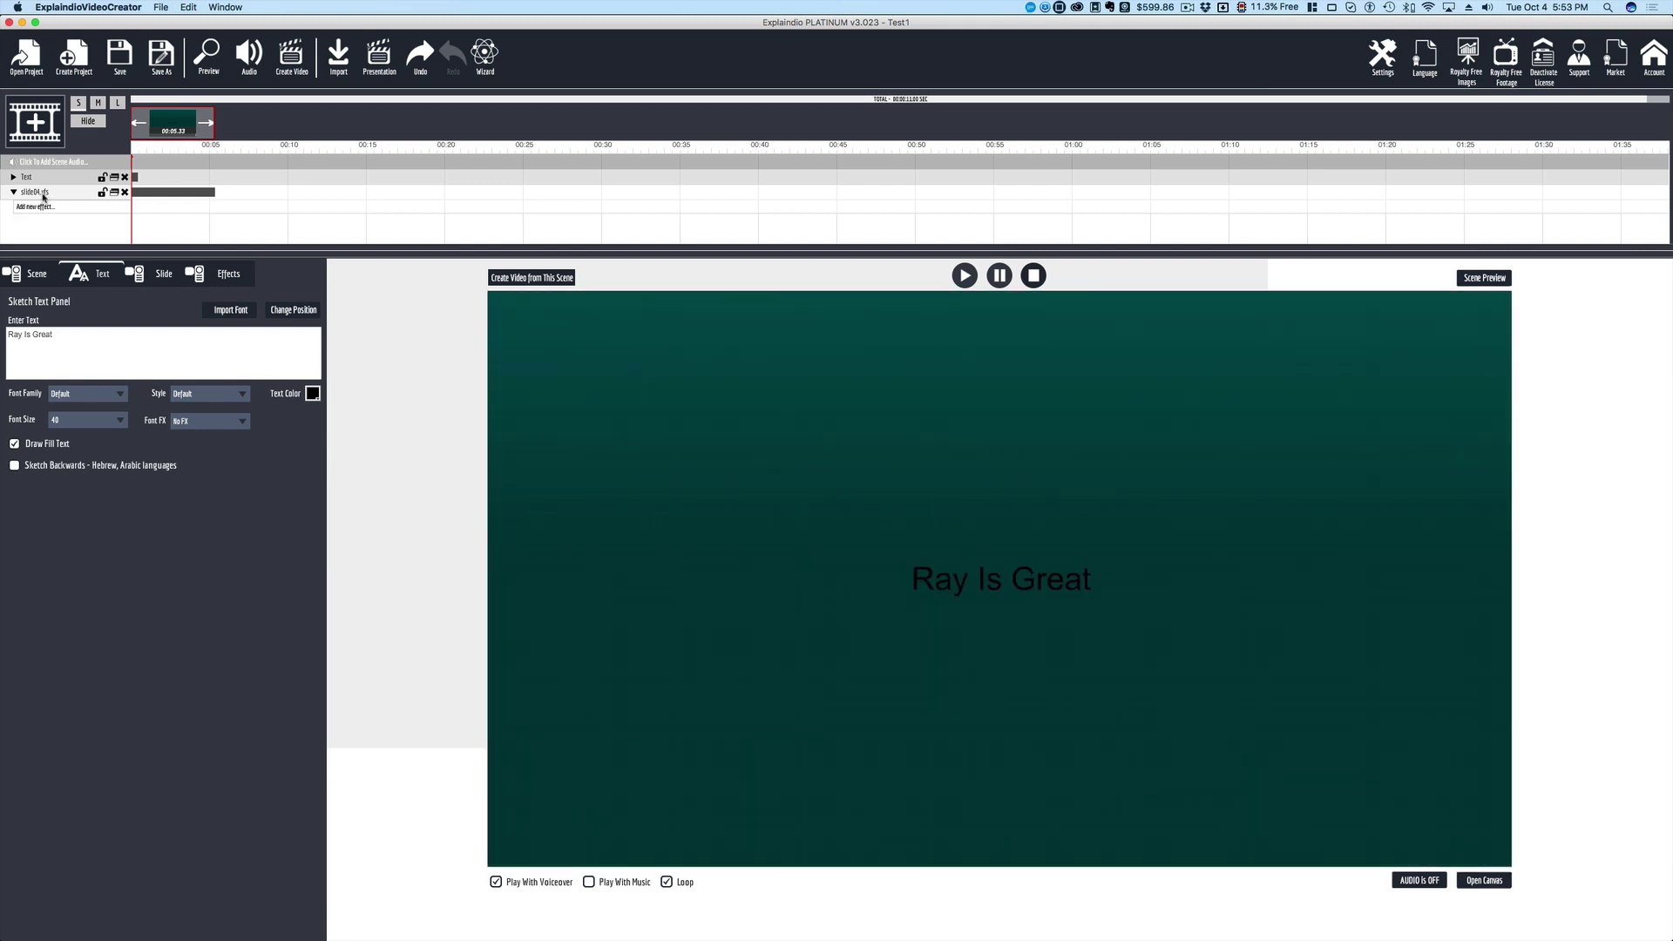
- Shift the text clip to about the 4-second mark of the first scene and play the scene to check its timing
click(44, 195)
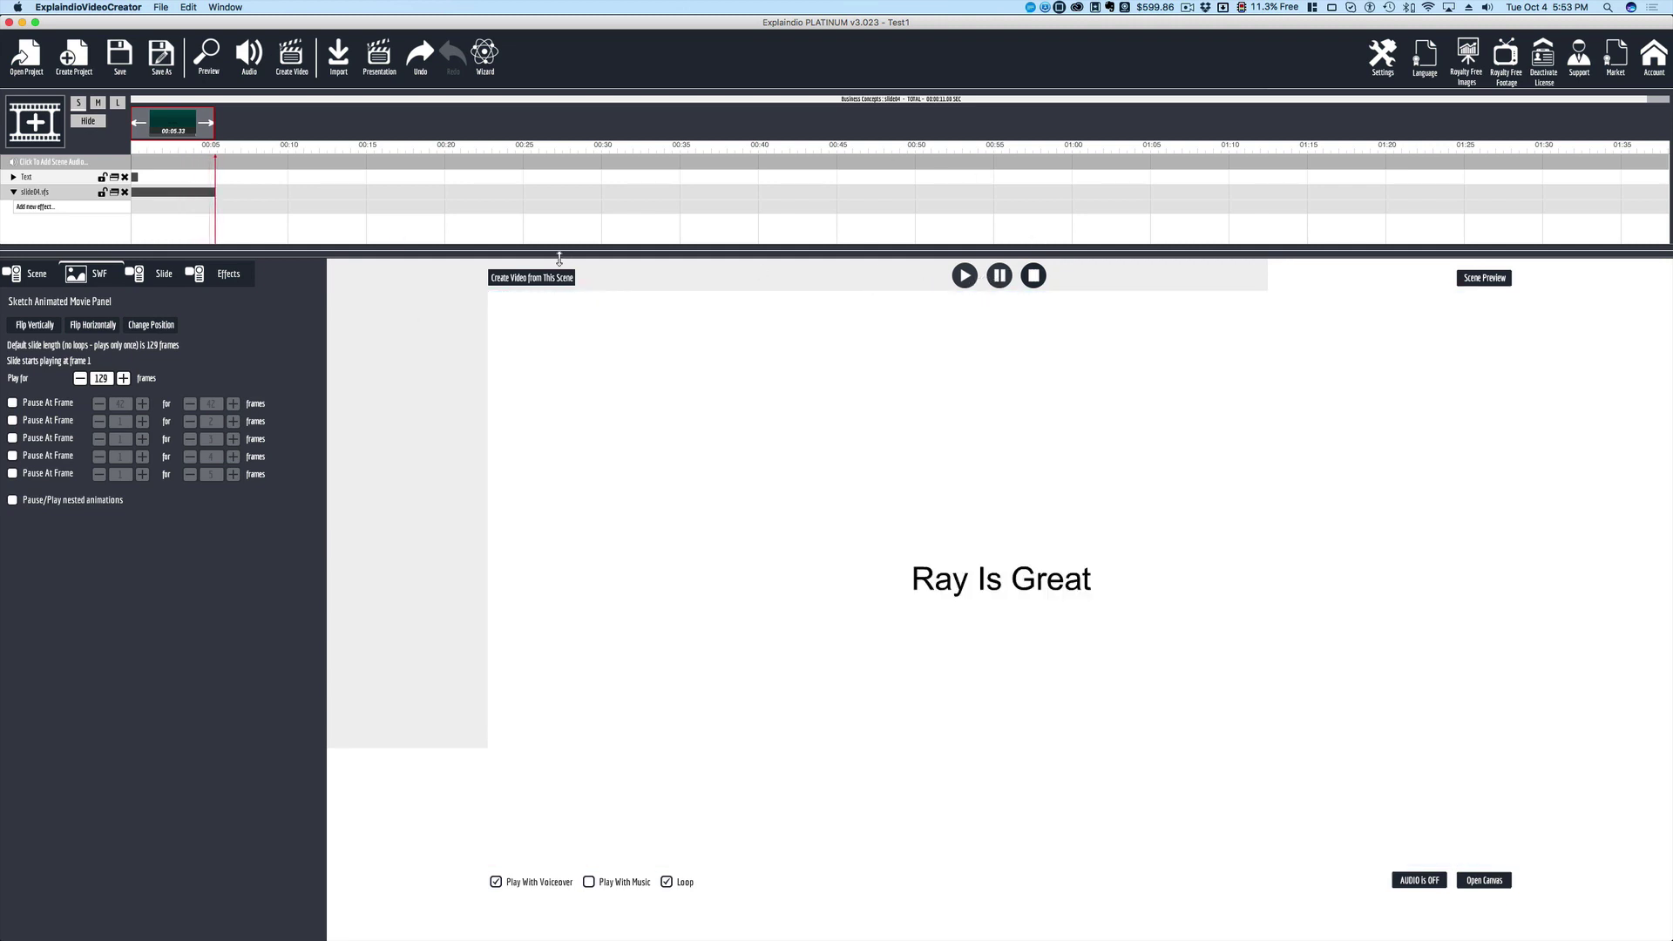
click(965, 276)
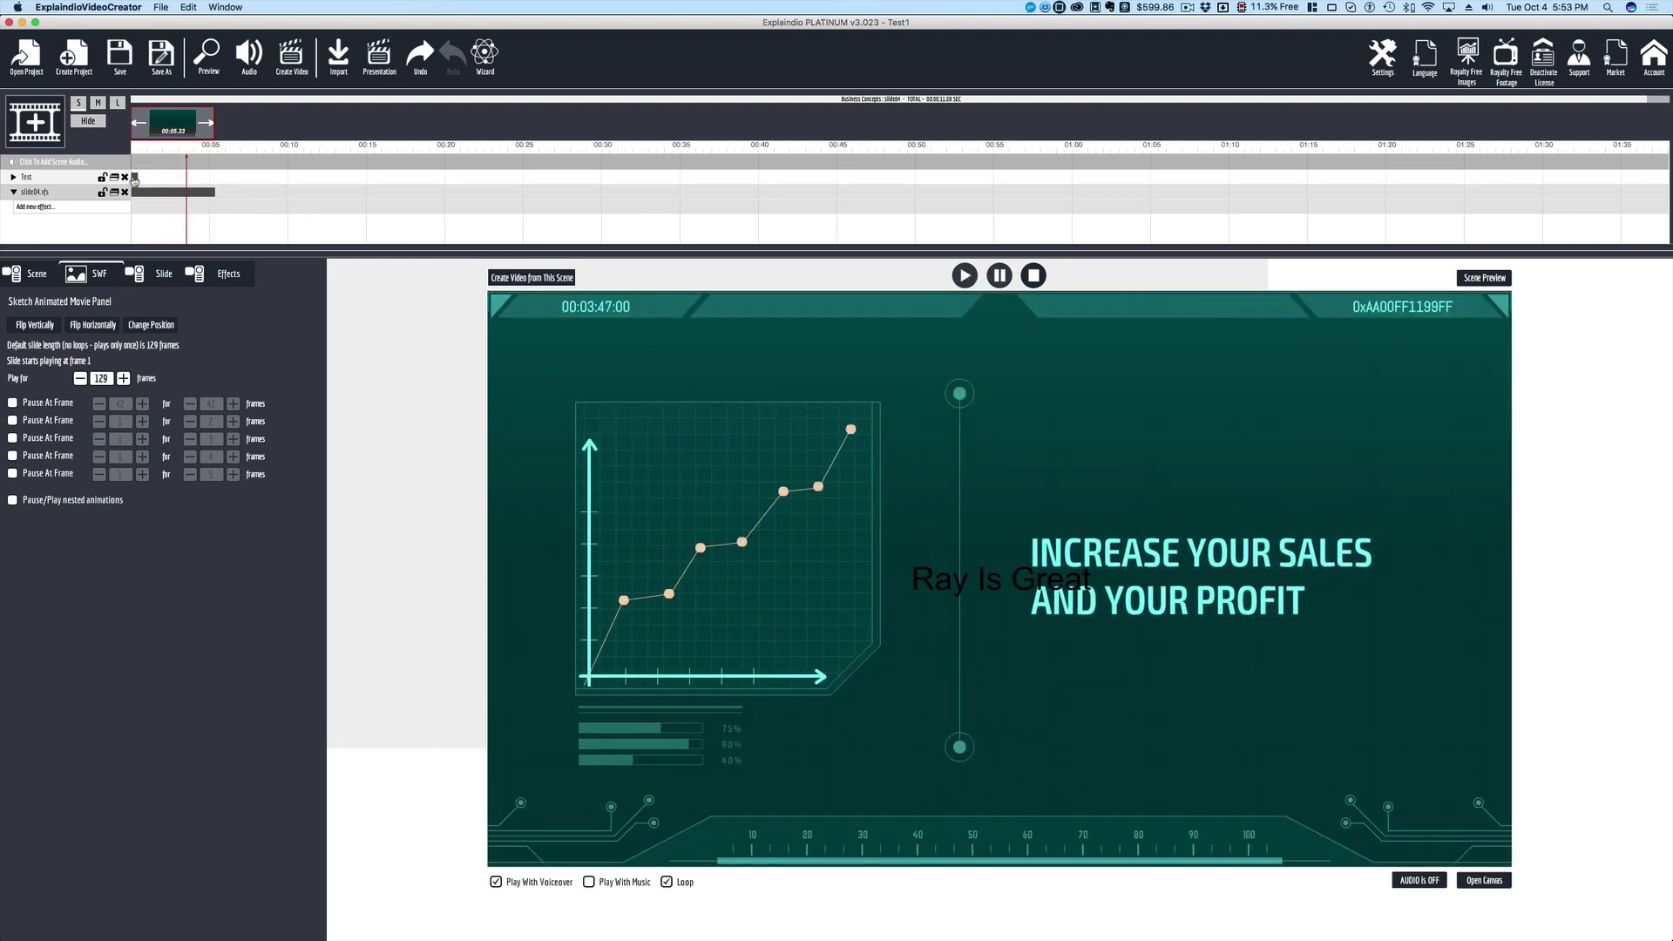
drag(135, 180, 193, 181)
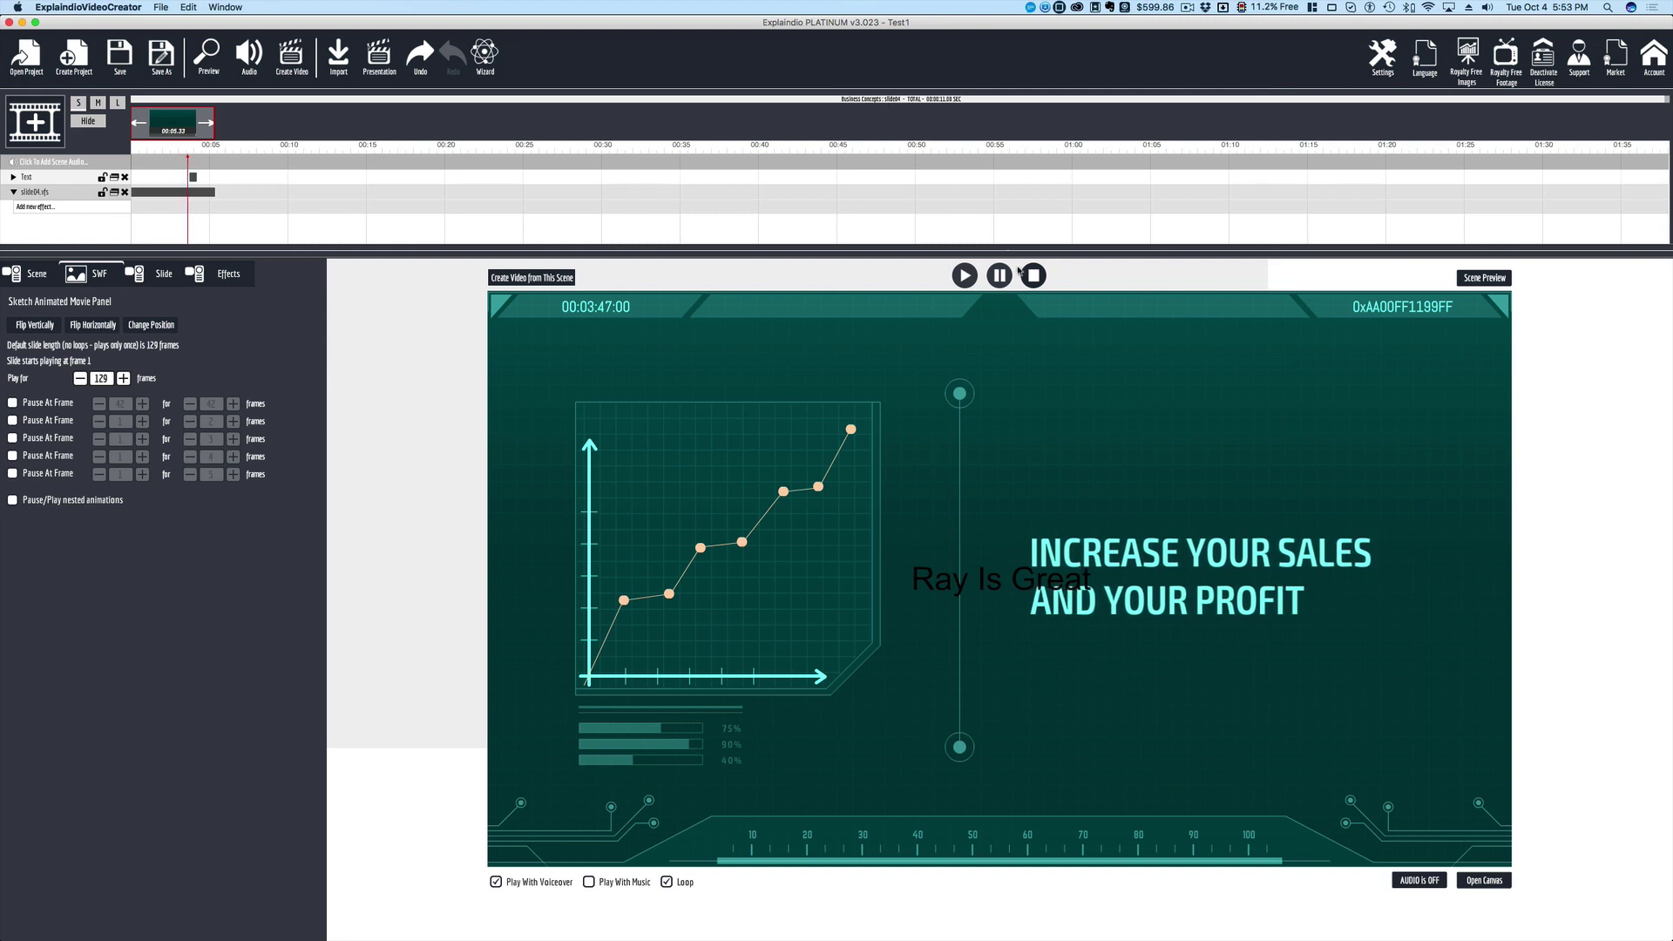
click(968, 276)
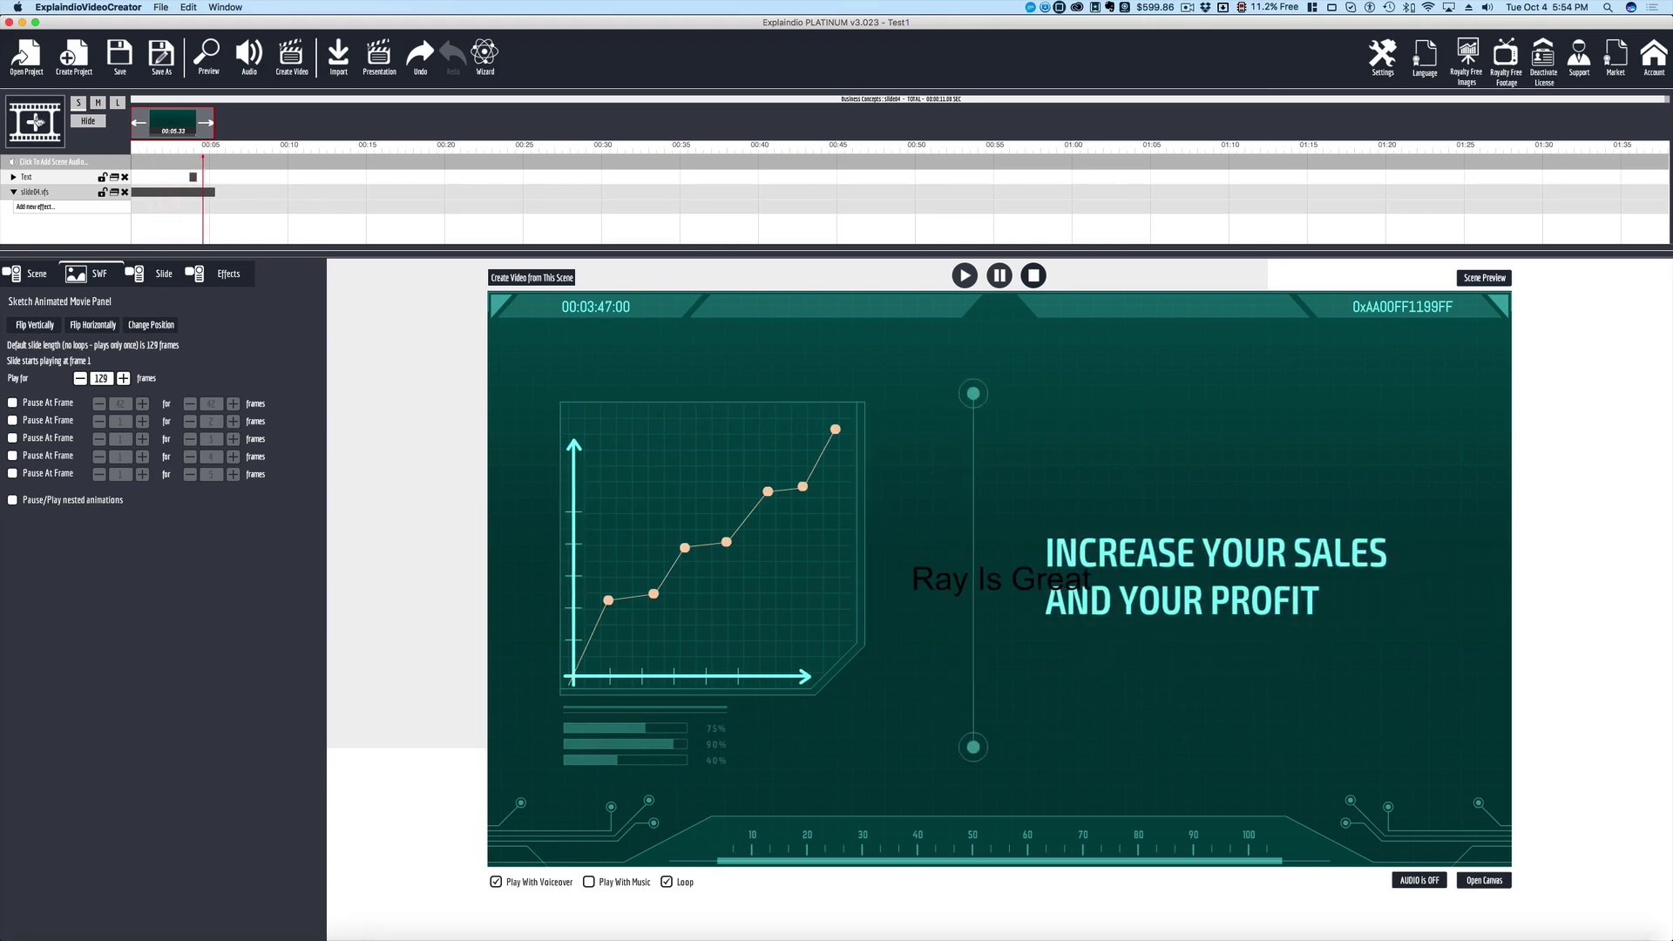
- Create a second scene in the project and open the Explaindio slide selection for its canvas
click(35, 114)
click(746, 497)
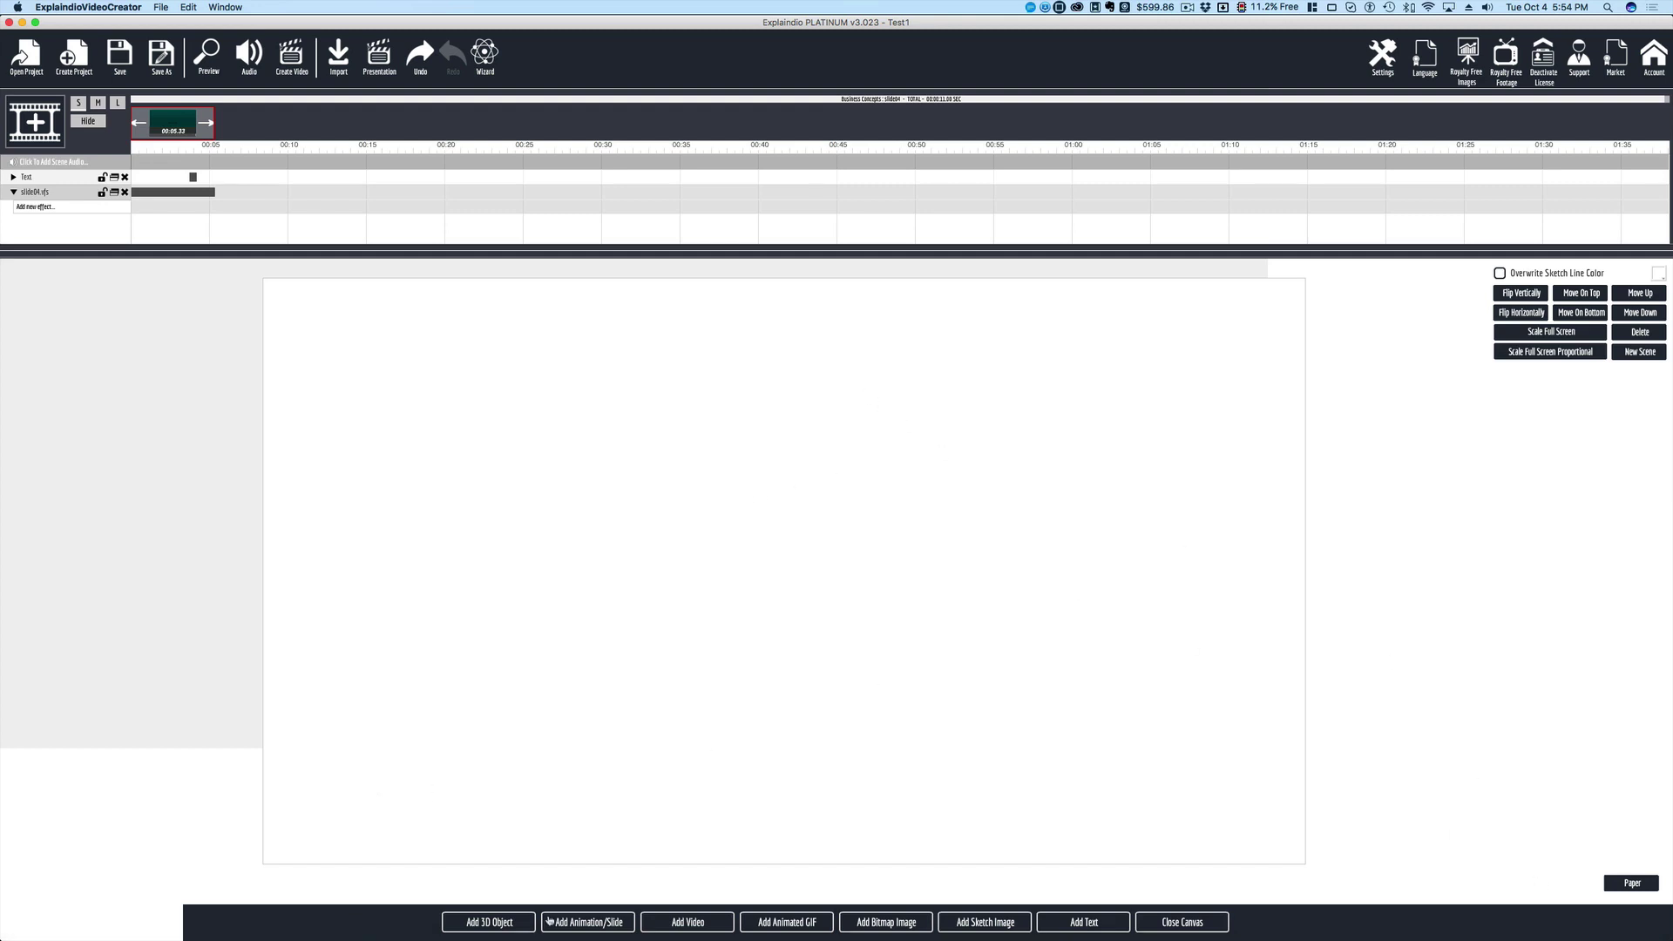
click(608, 926)
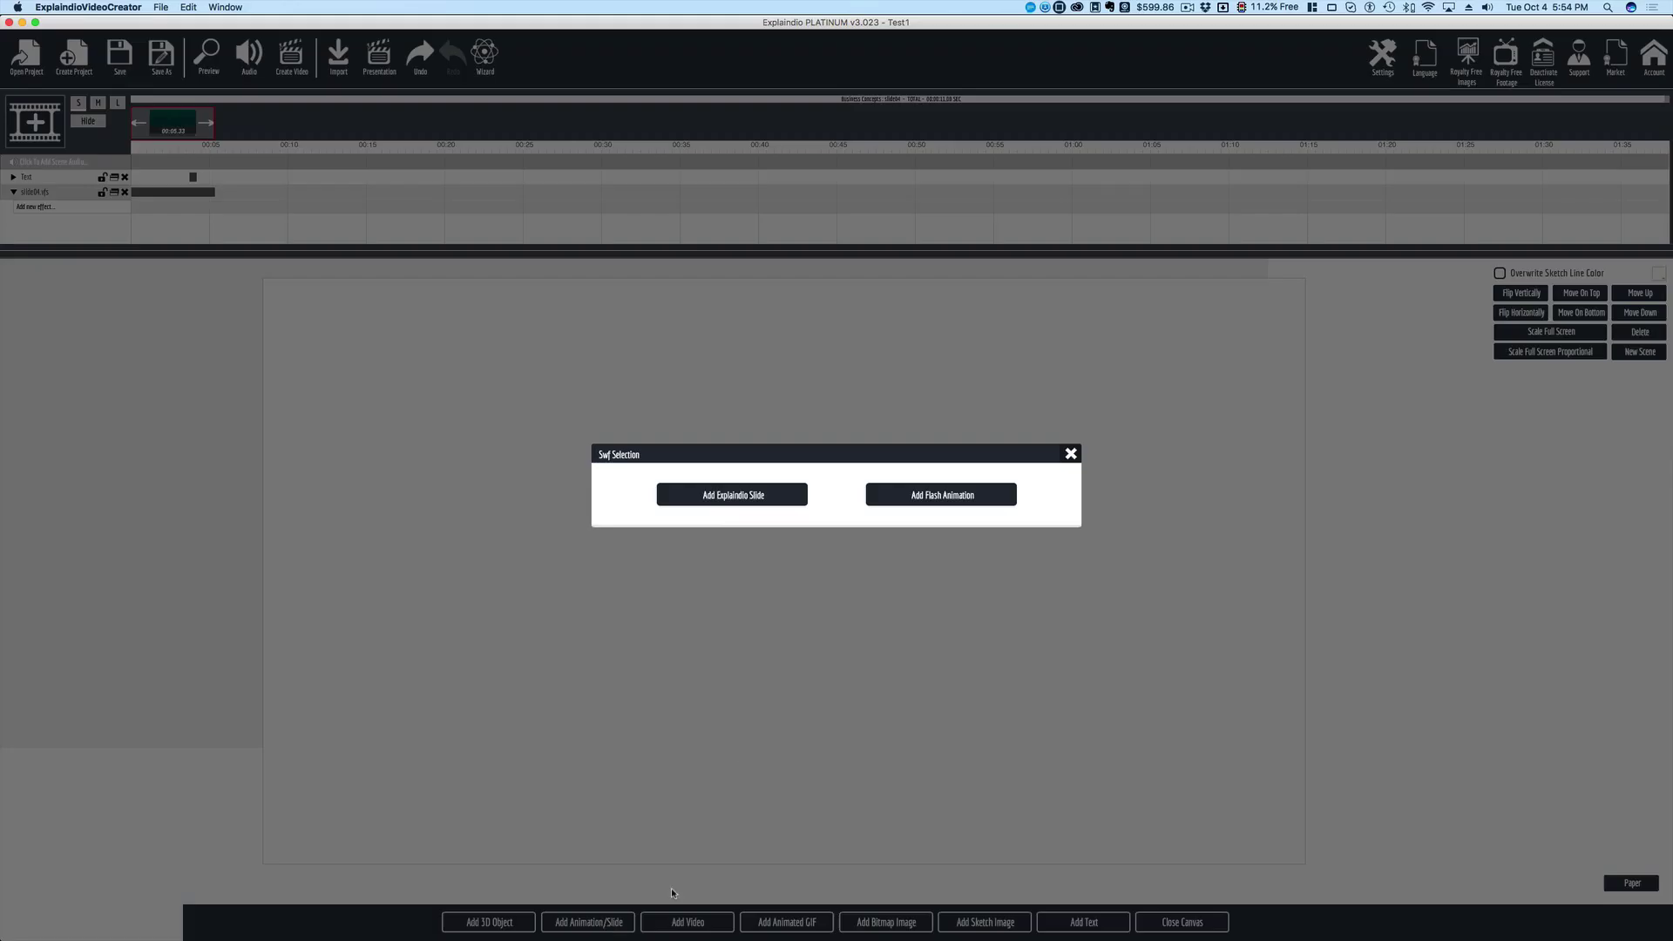
click(738, 495)
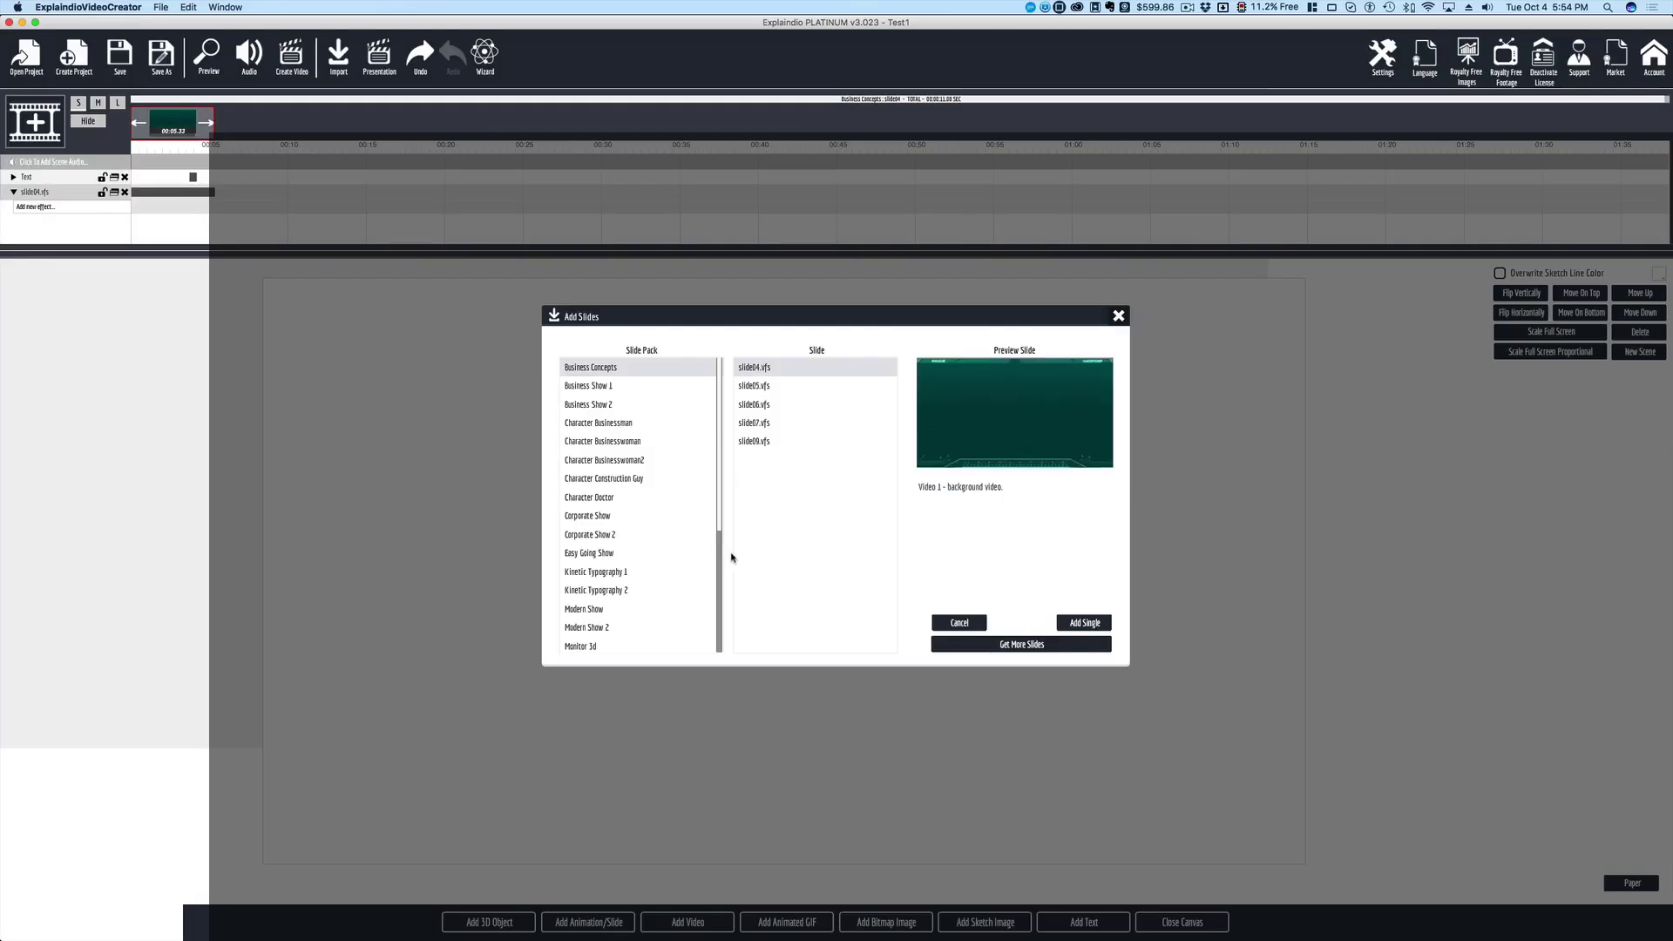
- Add slide05.xfs from the Business Concepts pack as an animated movie and close the canvas
click(775, 385)
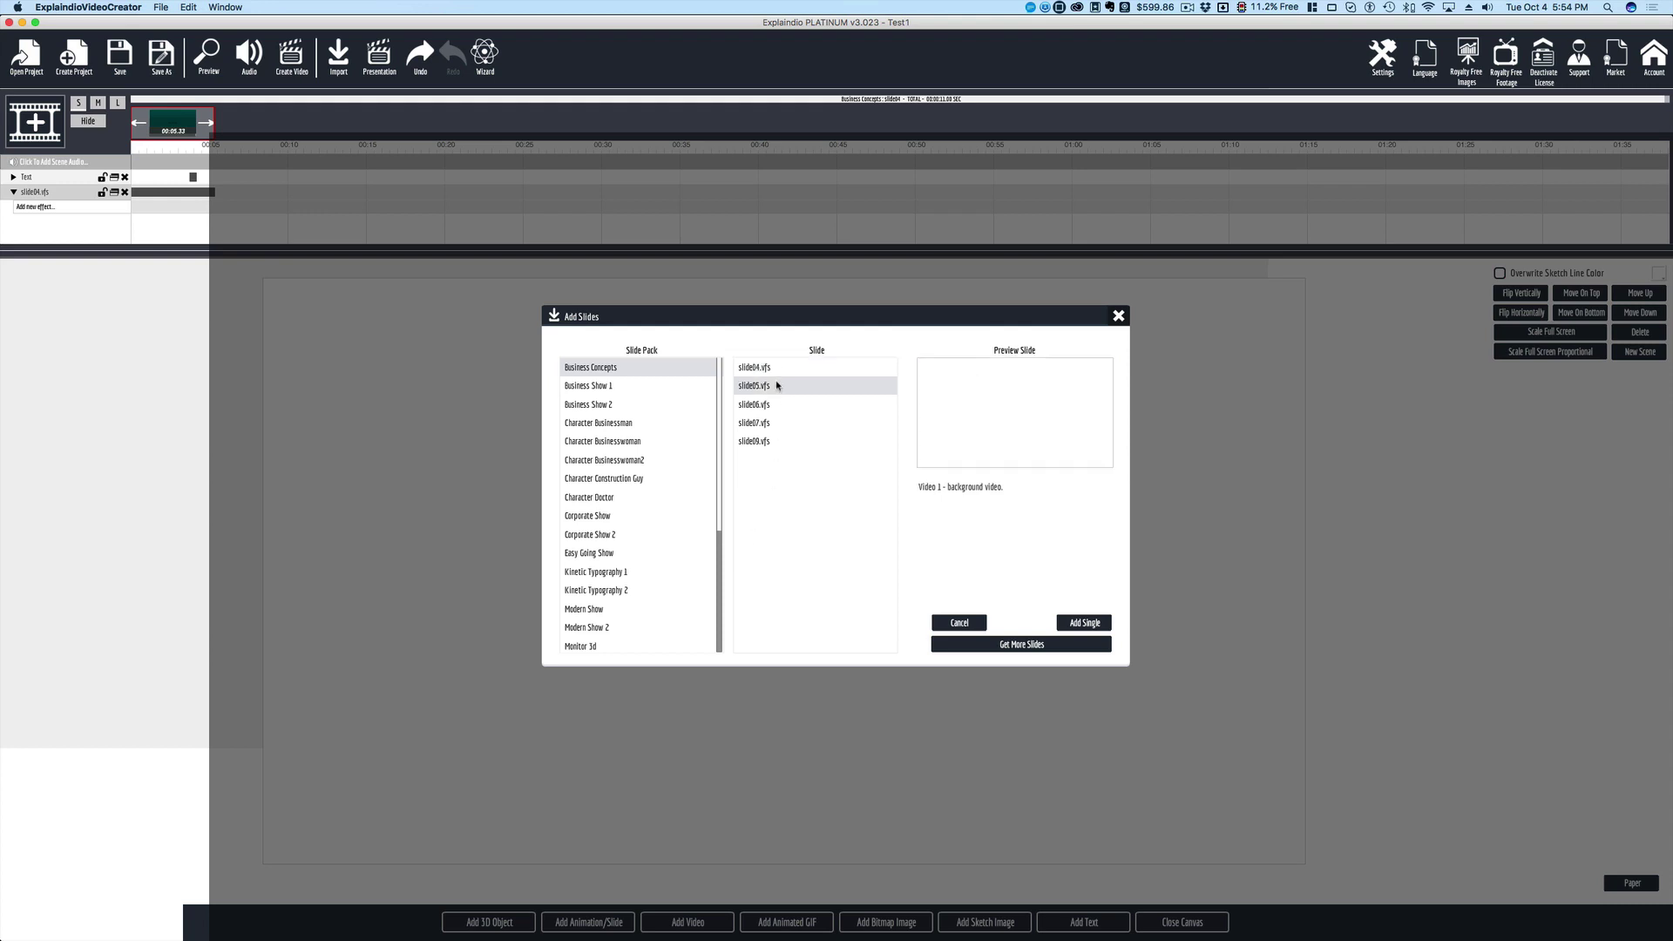
click(1084, 623)
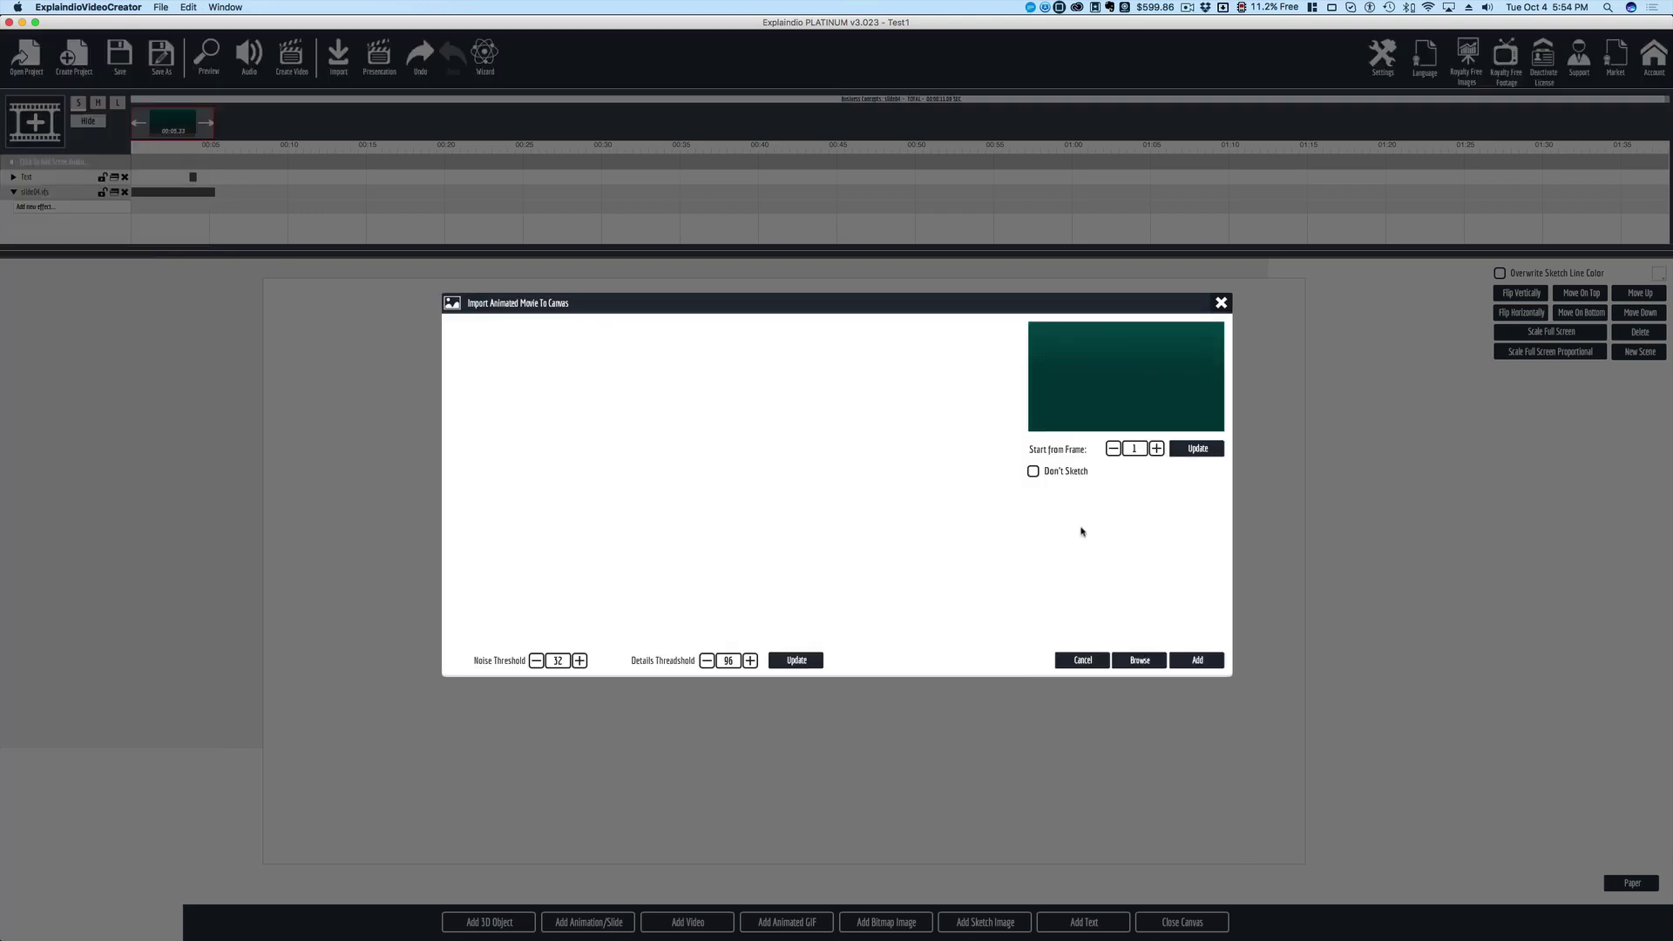
click(1187, 662)
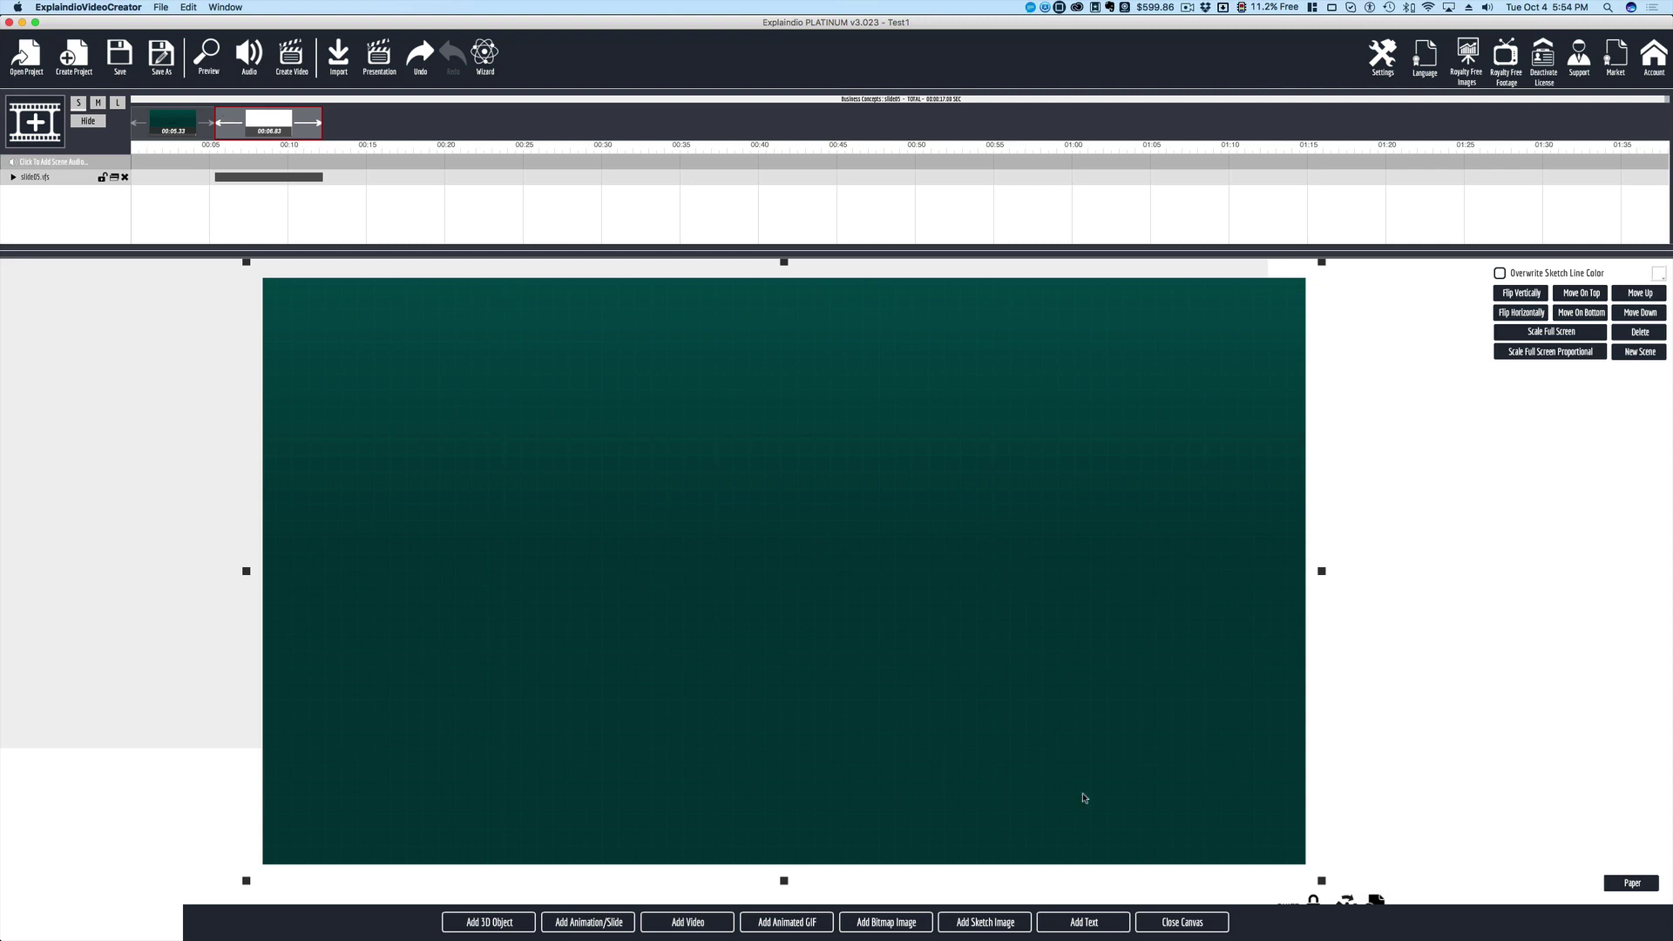
click(1197, 925)
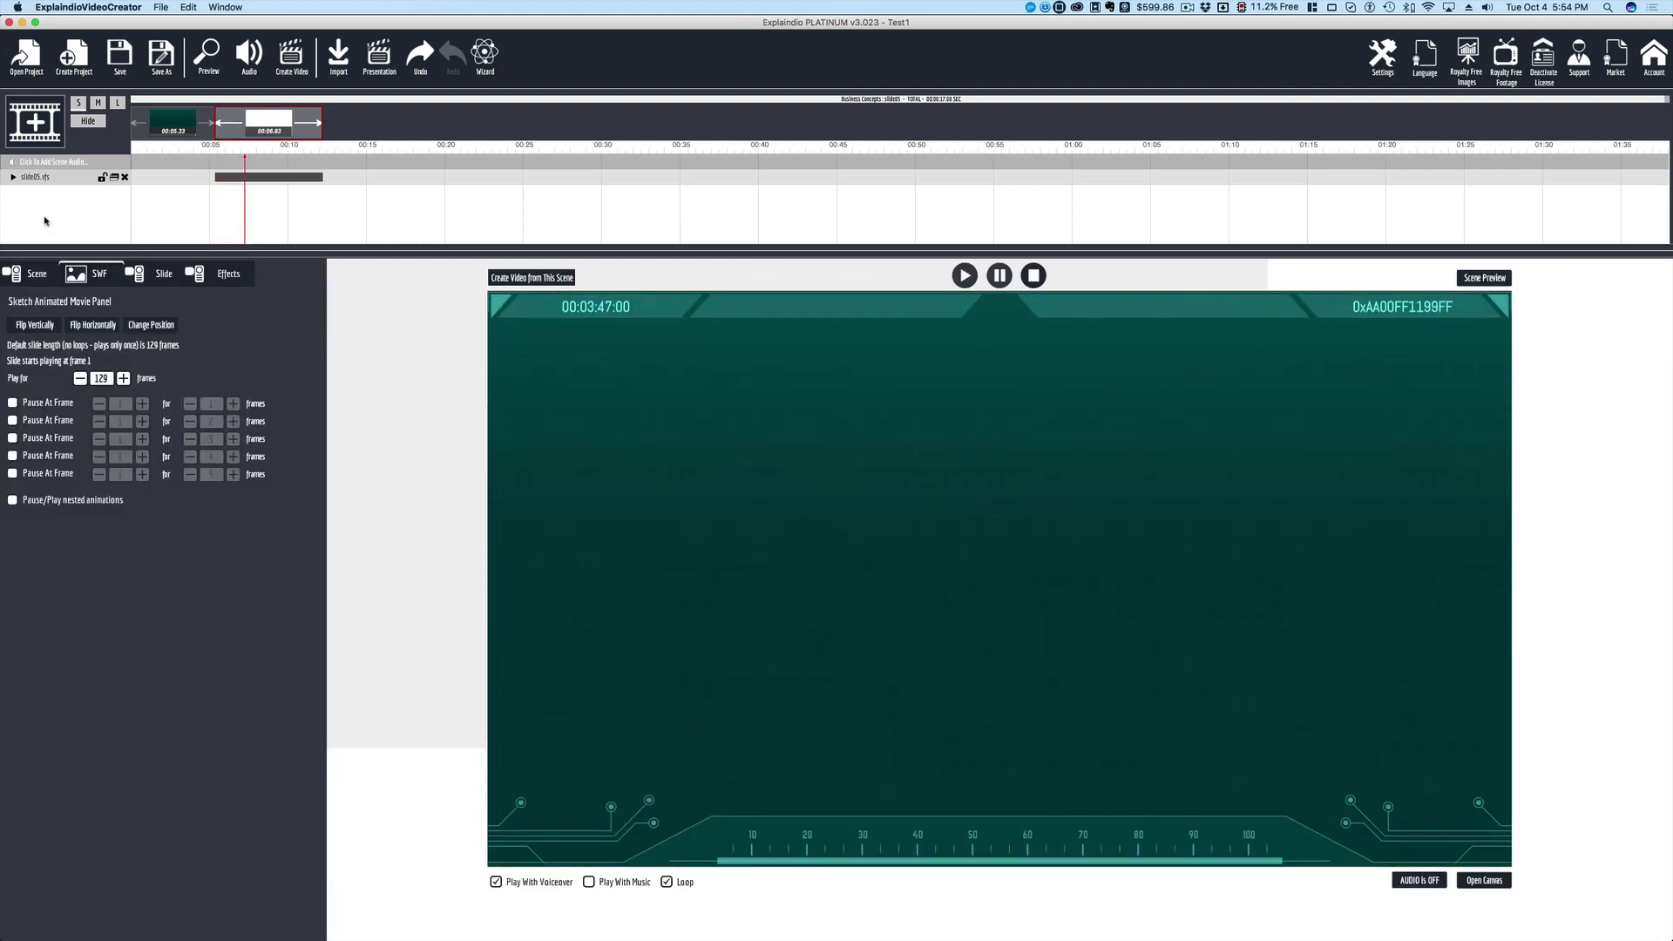
- Expand the slide05.xfs track and remove its Sketch By Hand effect
click(13, 177)
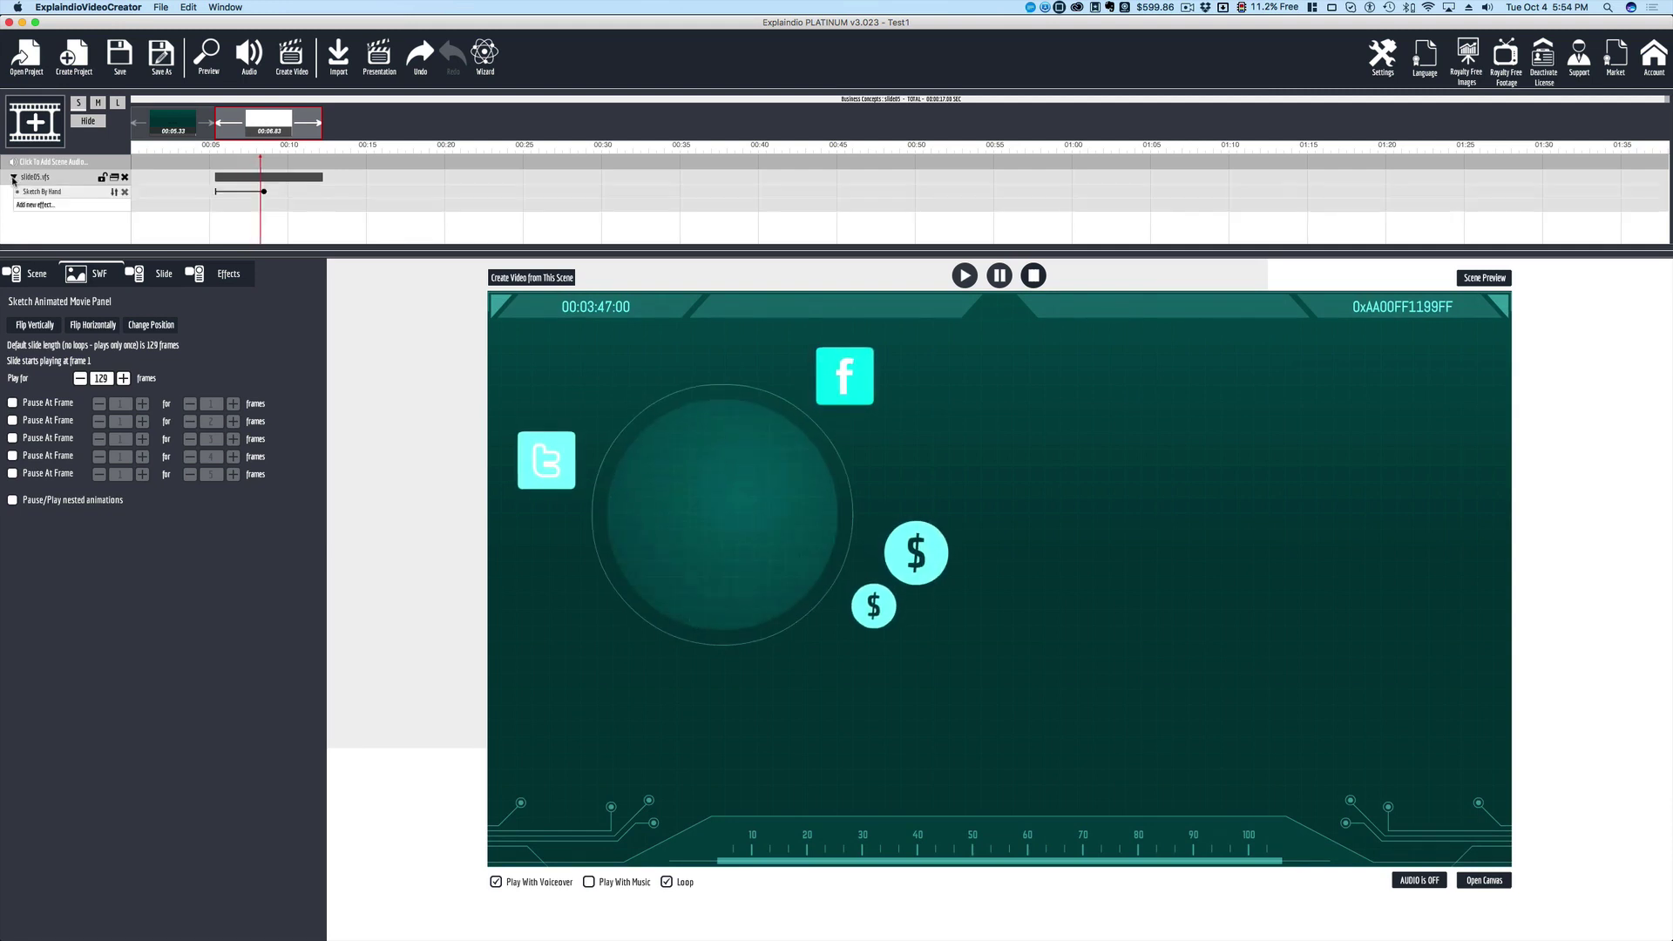
click(125, 192)
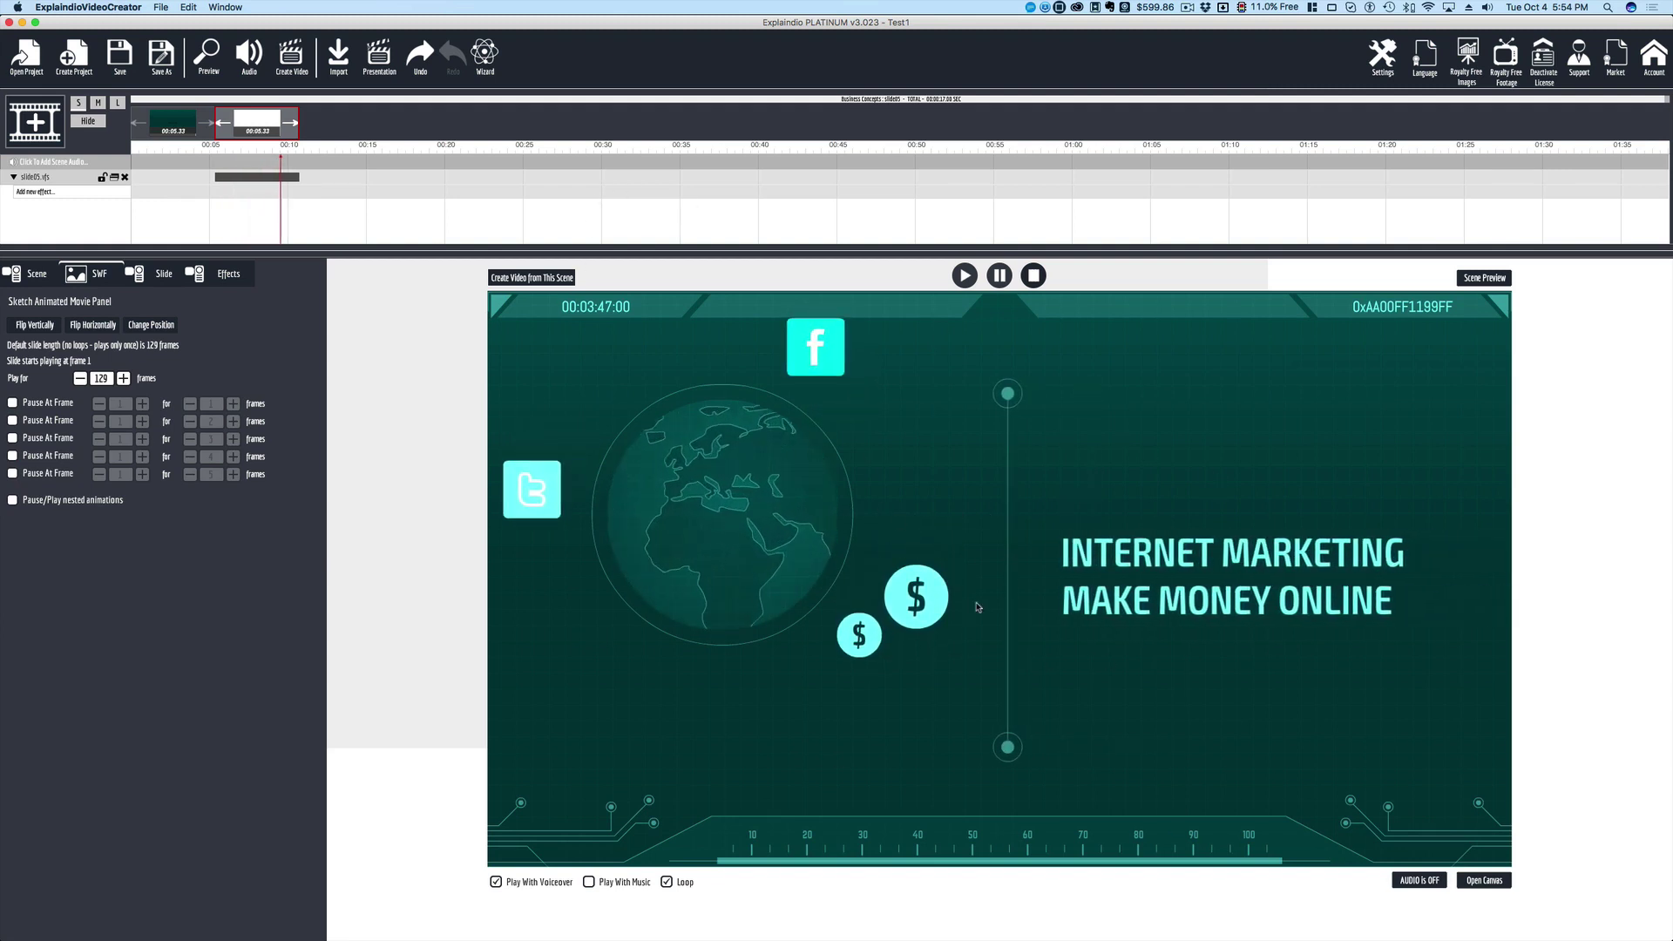
- Review both scenes in the preview and examine the slide, effects and scene settings of the second scene
click(179, 124)
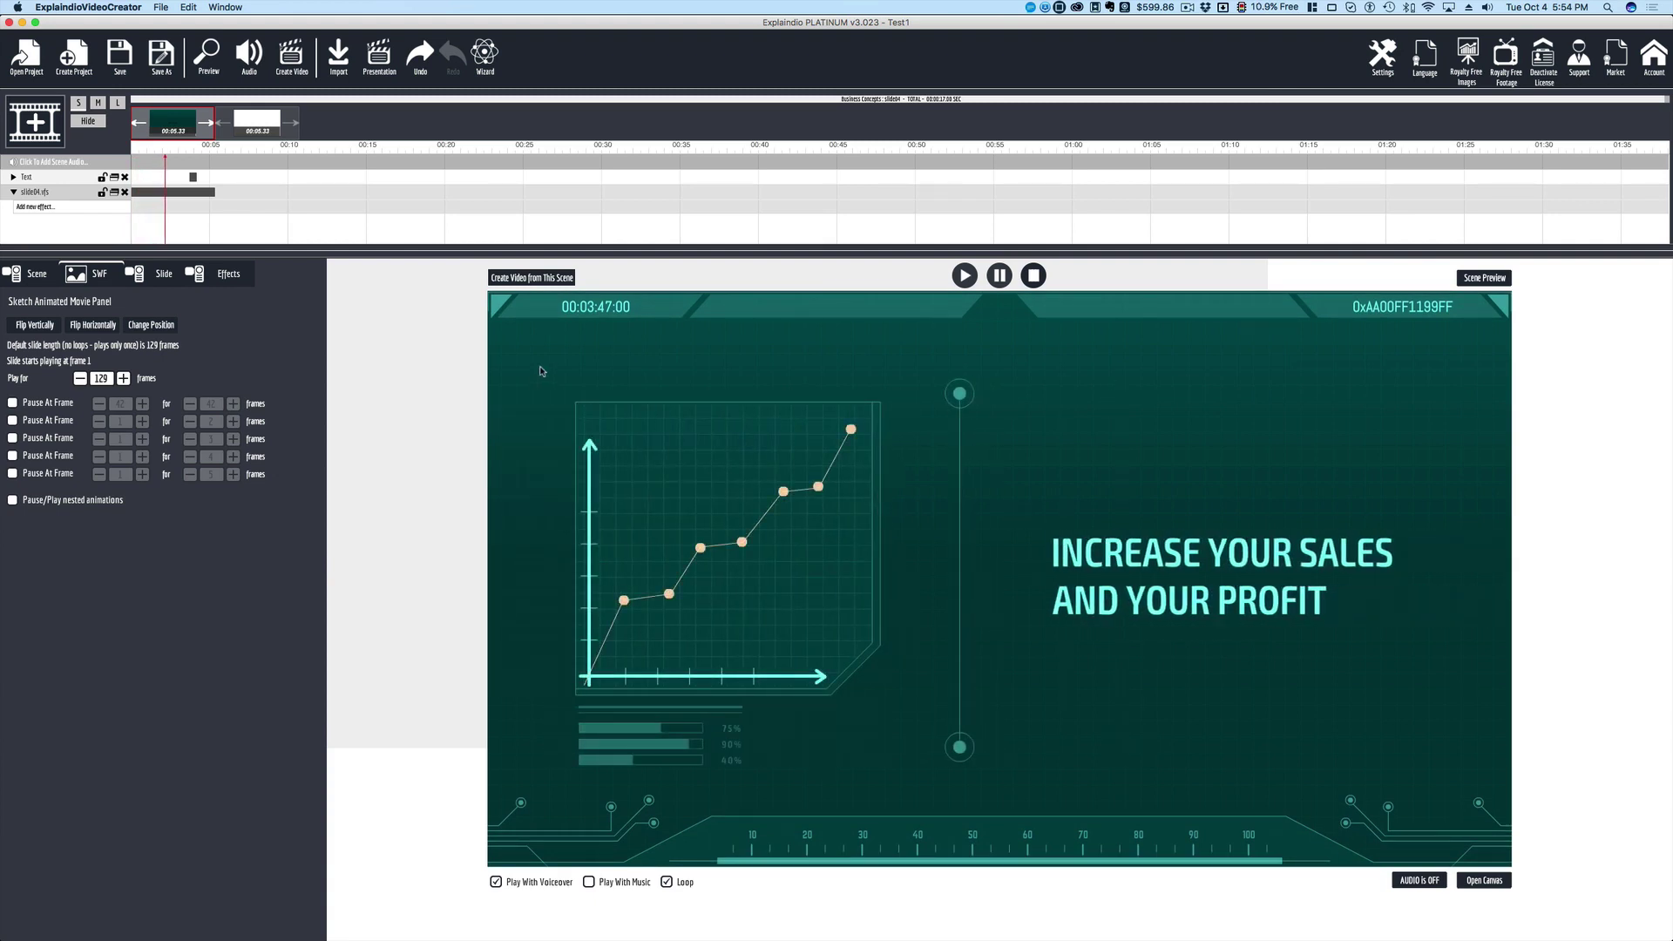
click(263, 124)
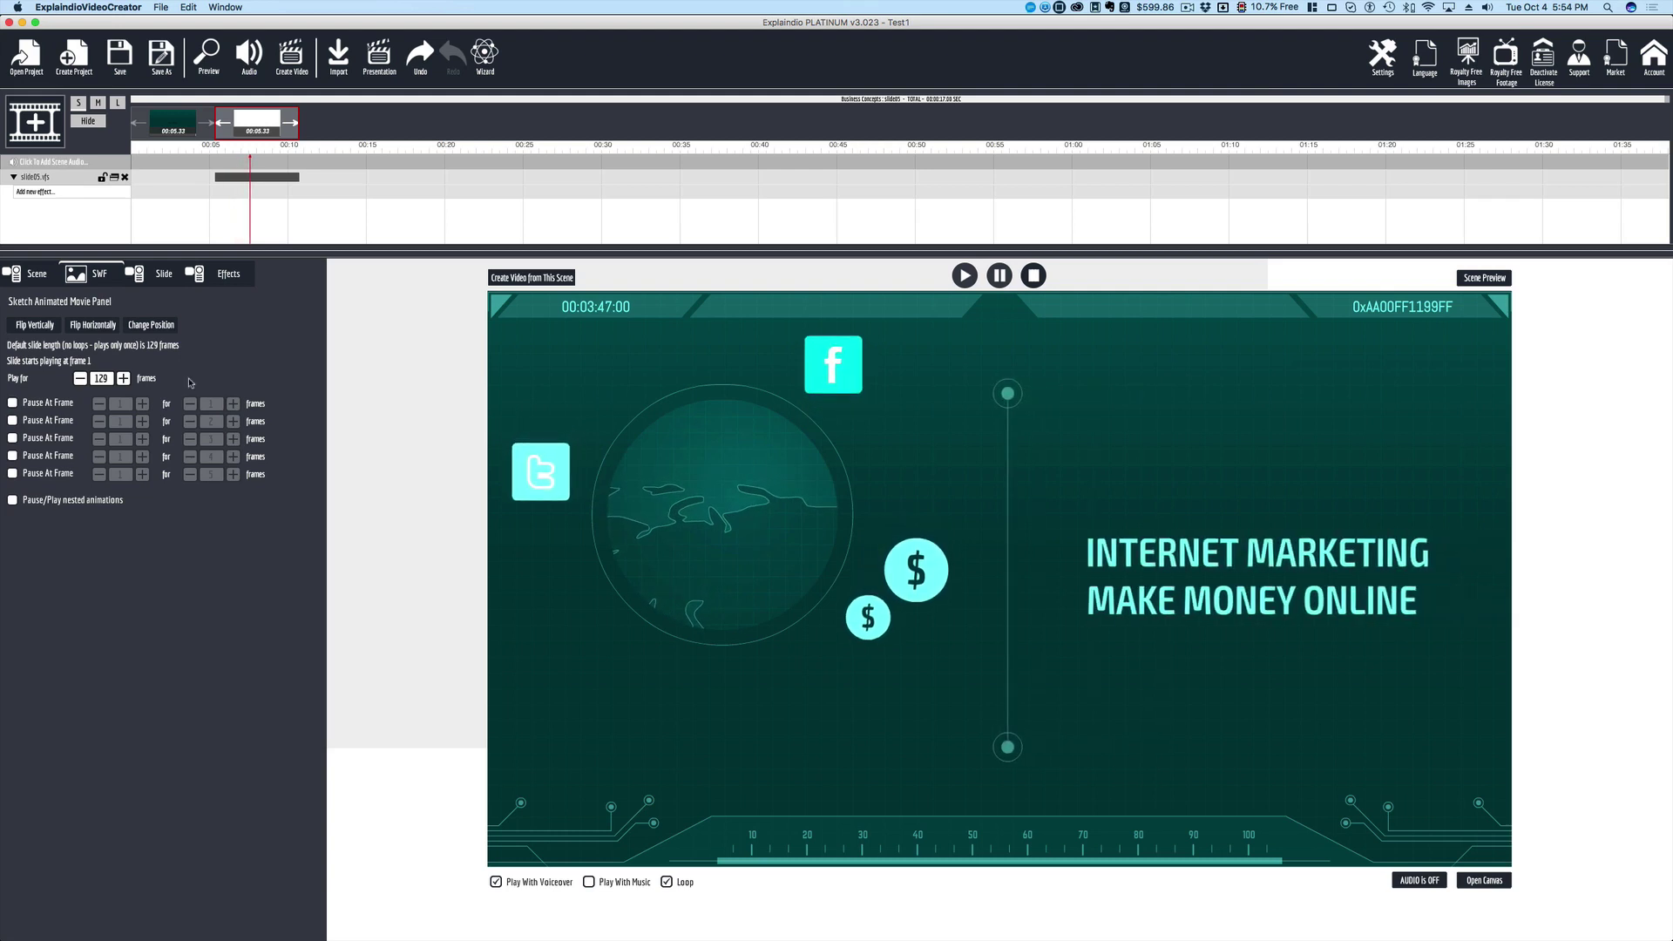
click(159, 273)
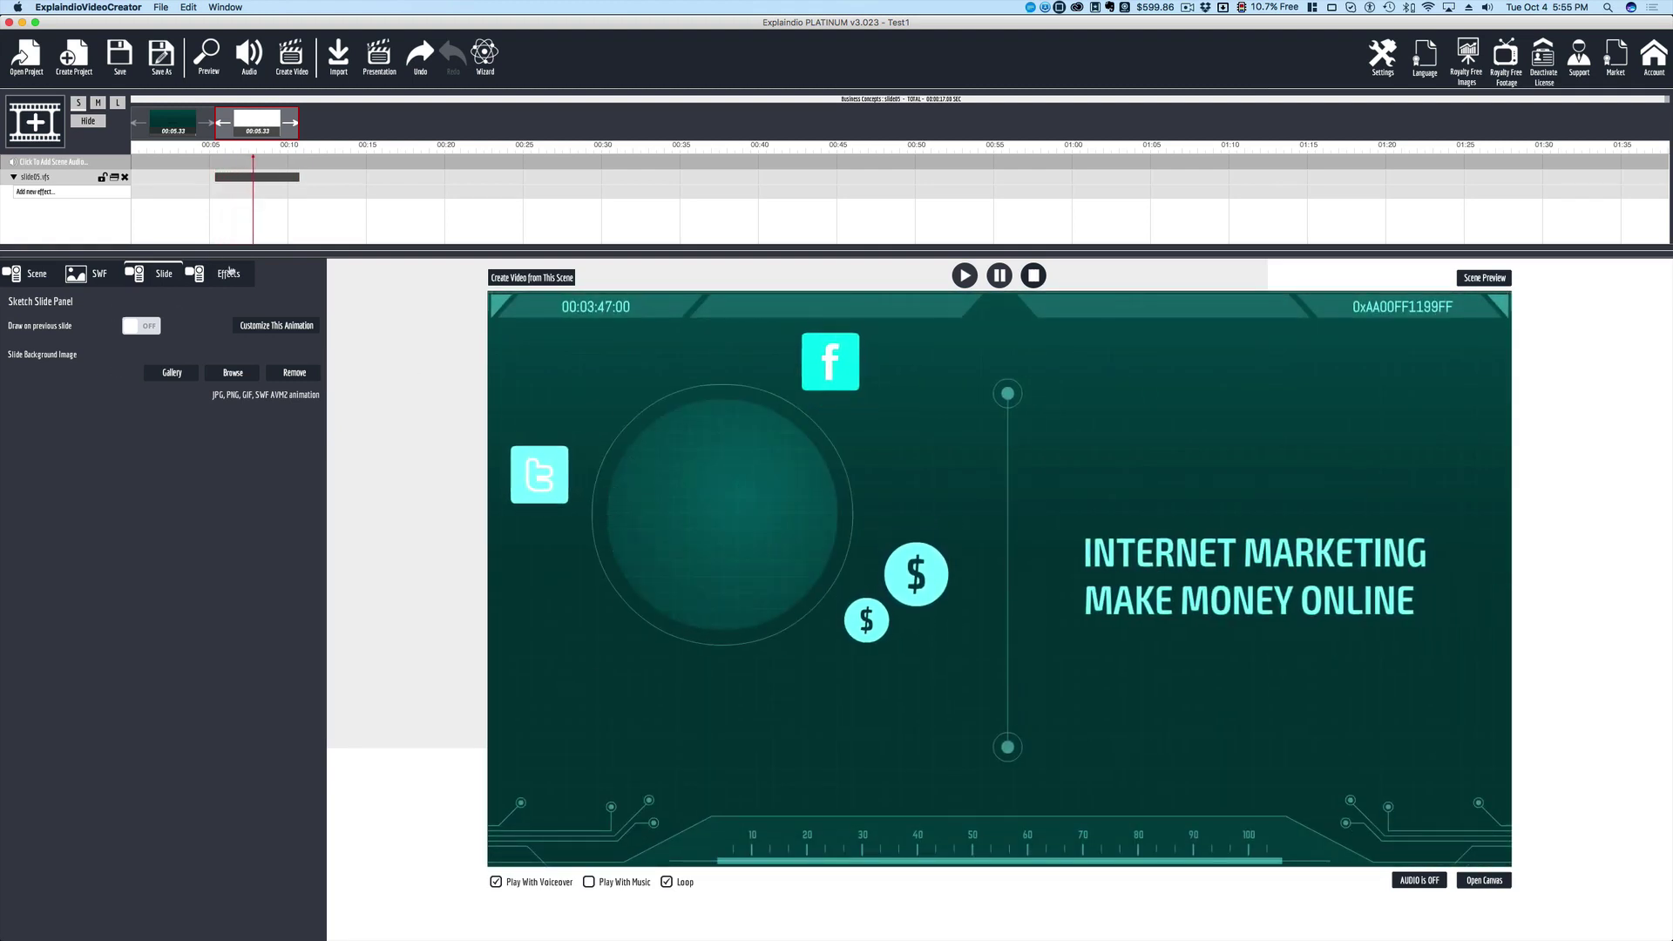
click(244, 234)
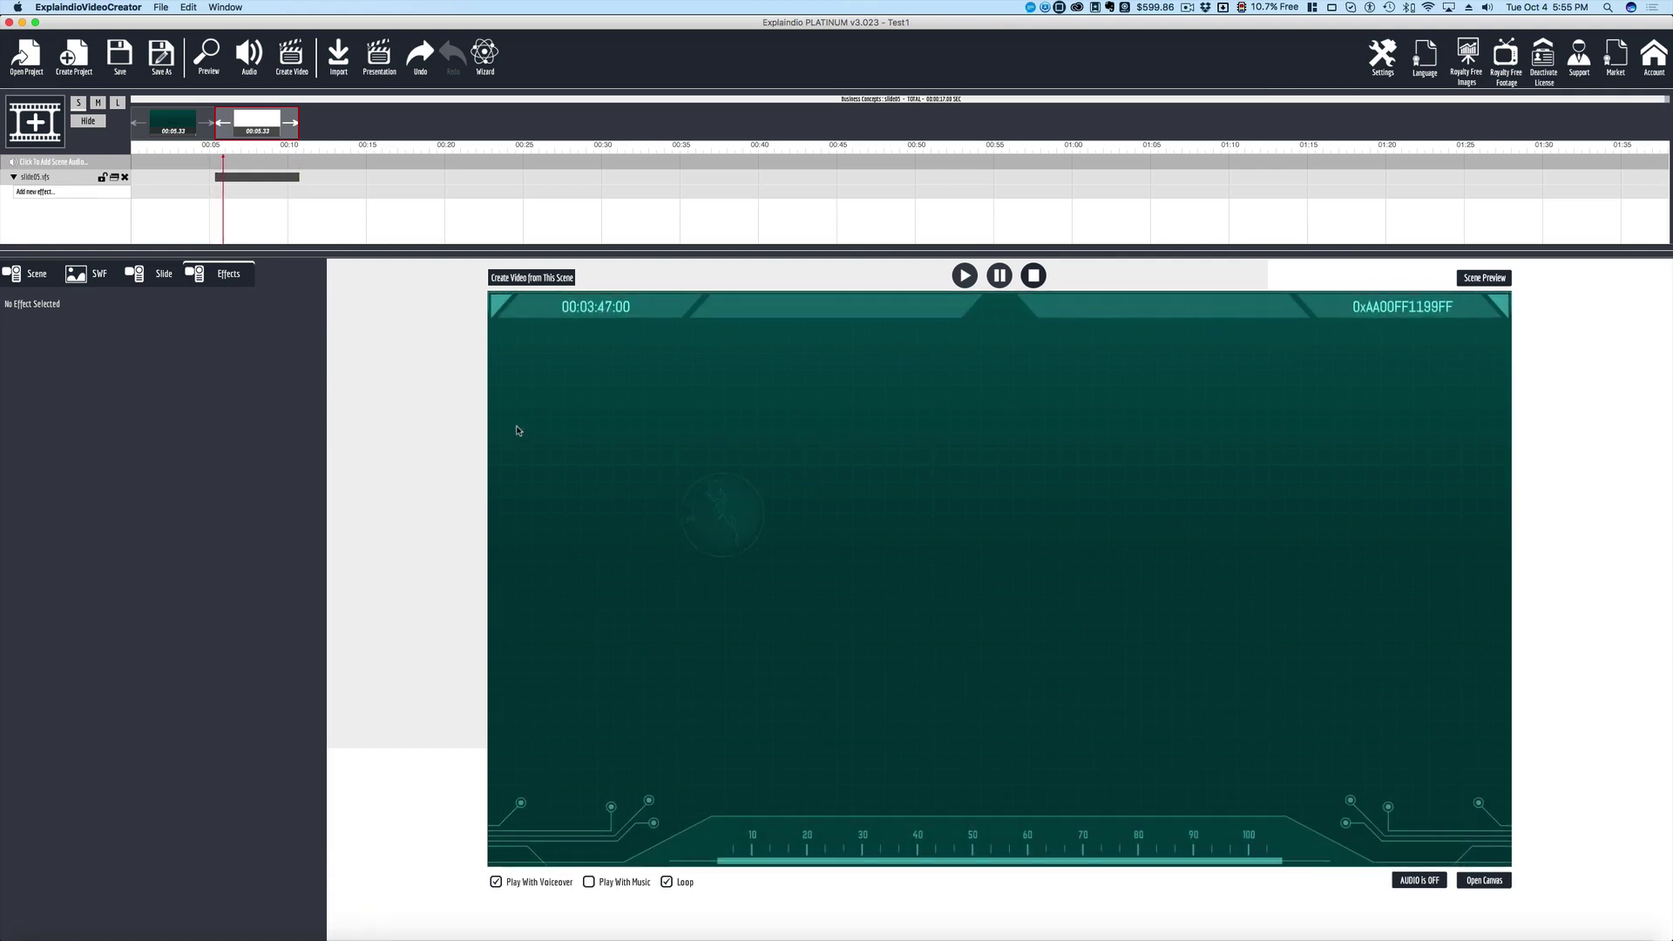
click(43, 277)
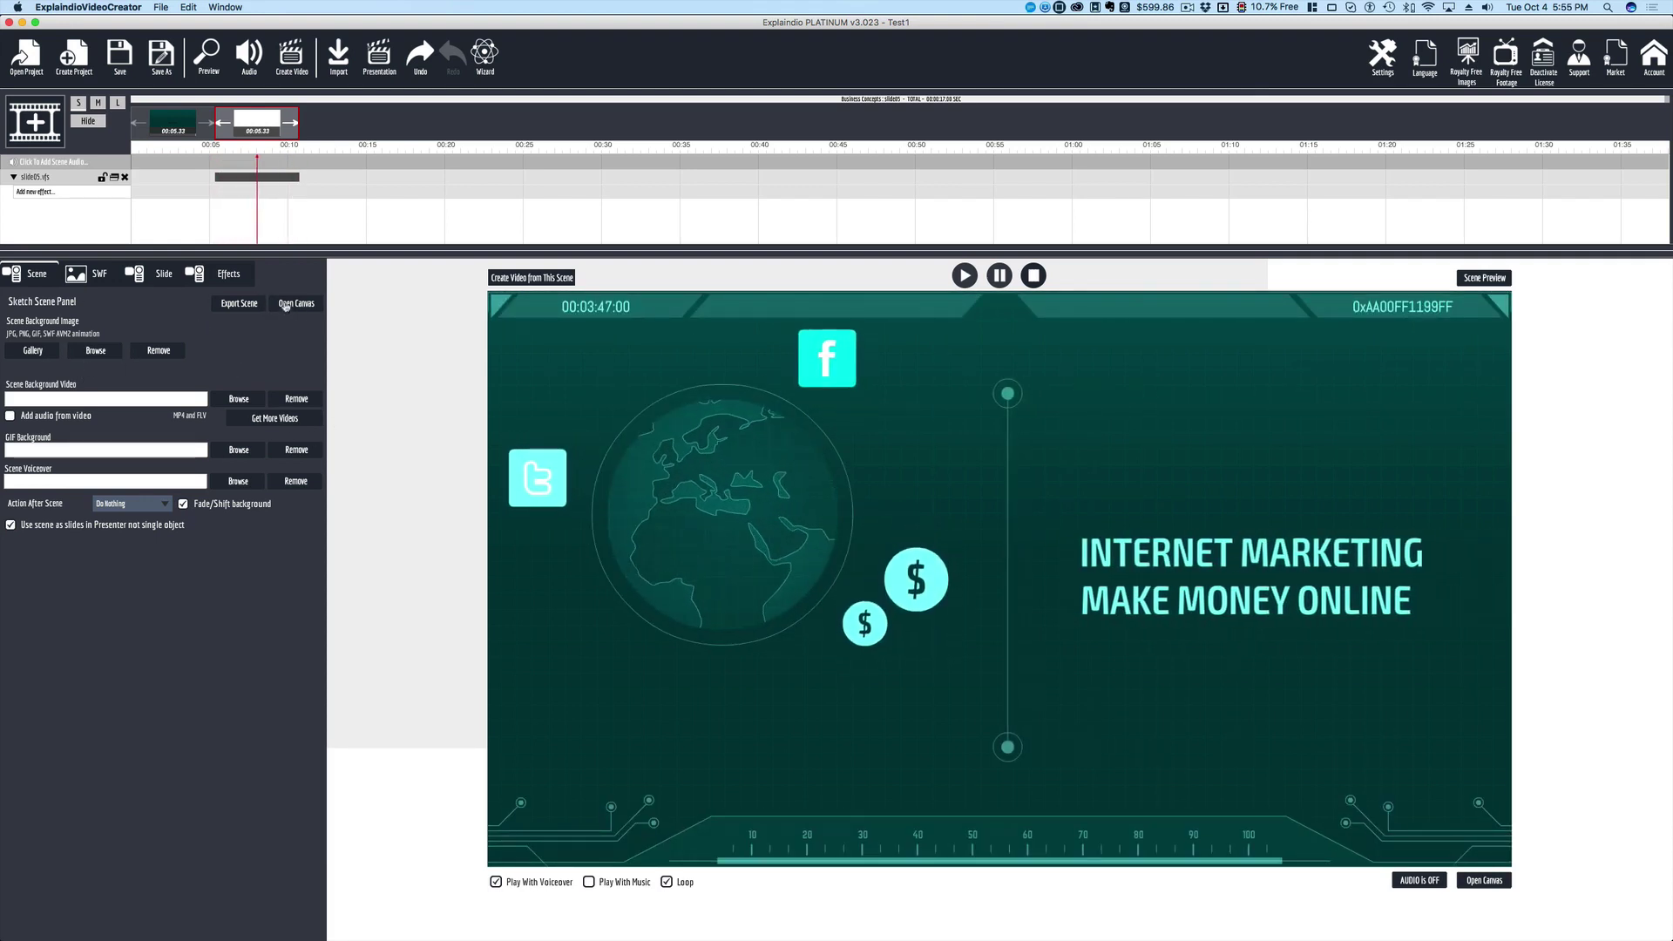
- Create a third scene with the Visa sketch image from the Personal Library, nudge it up from the canvas centre and close the canvas
click(38, 129)
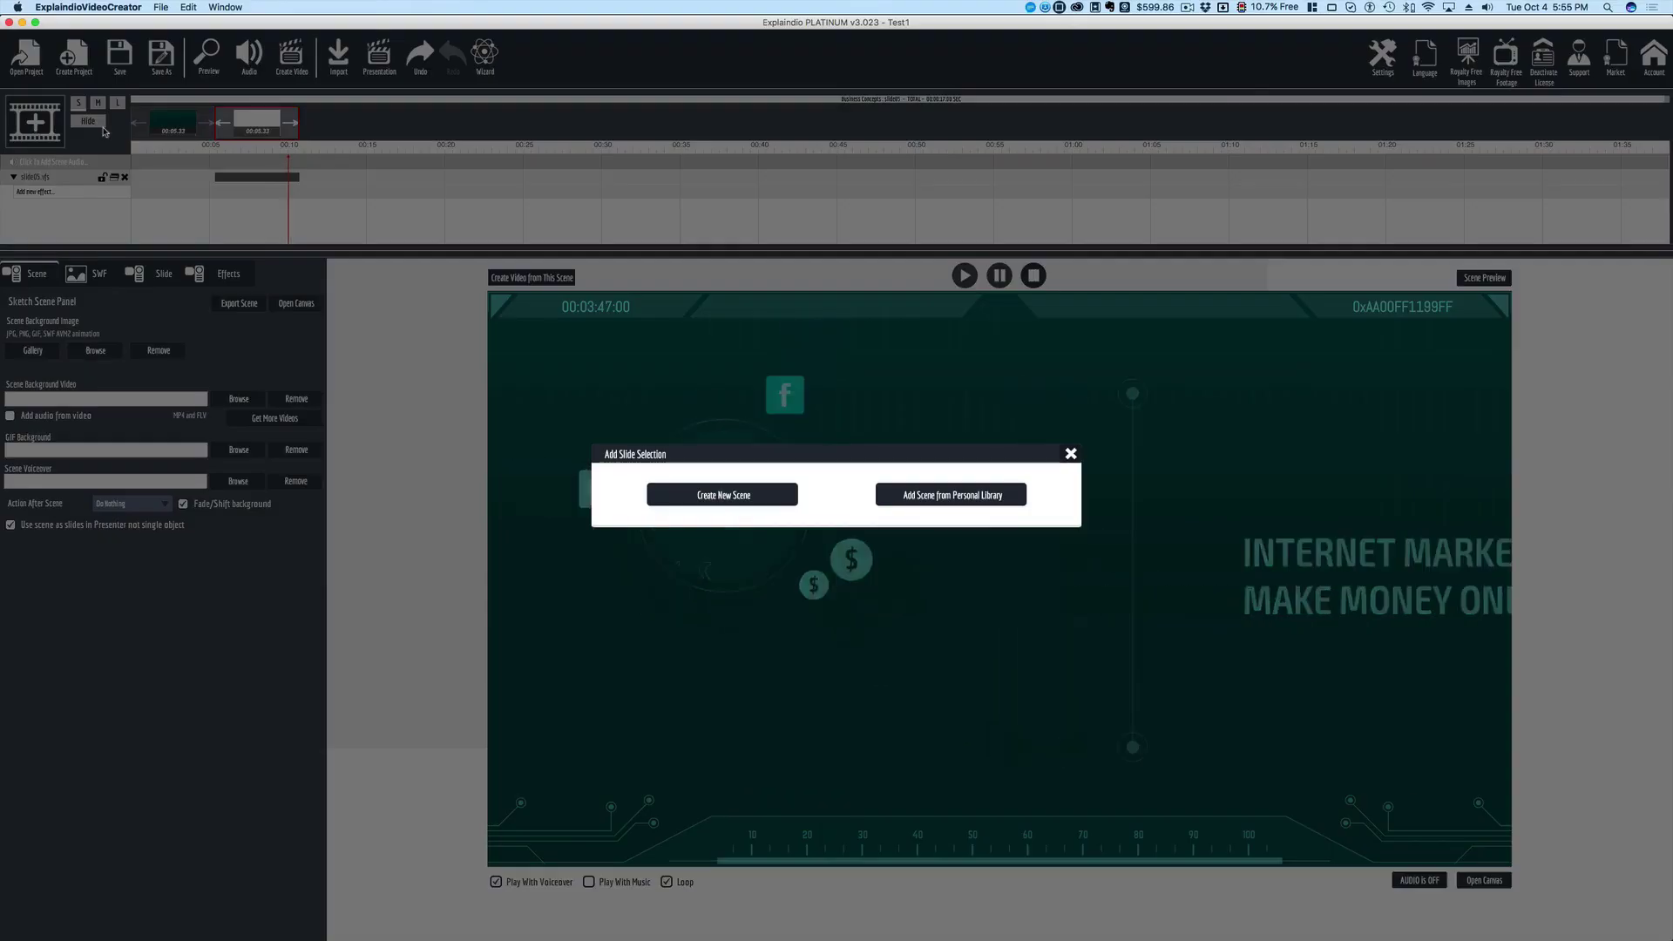
click(772, 494)
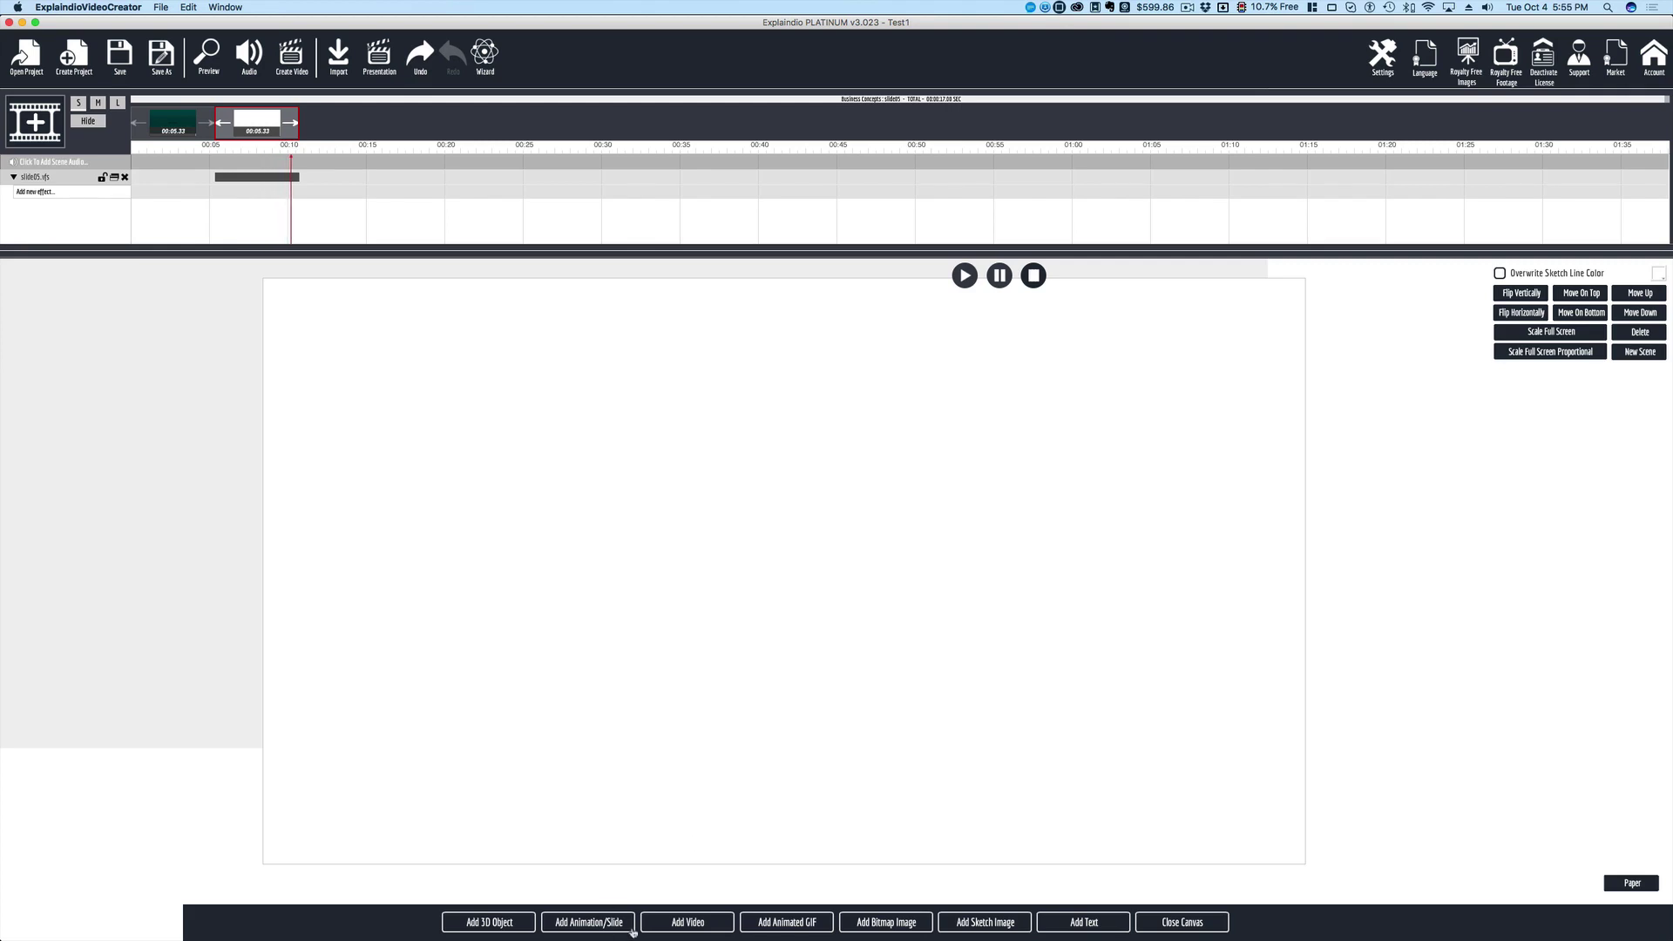
click(990, 923)
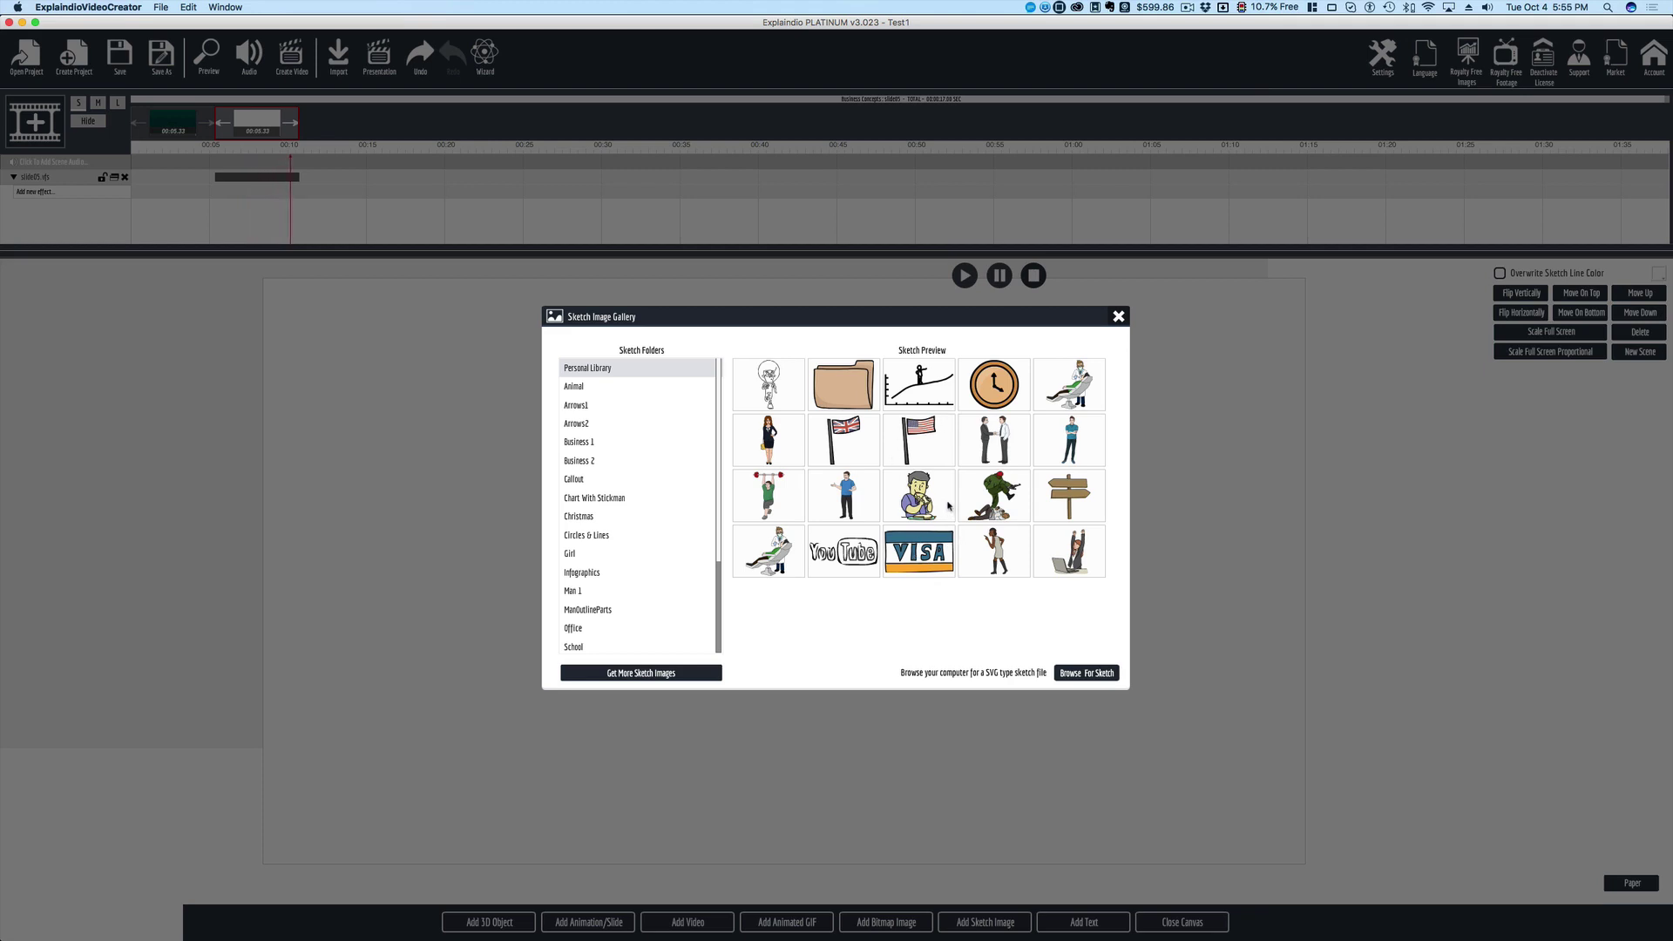
click(907, 561)
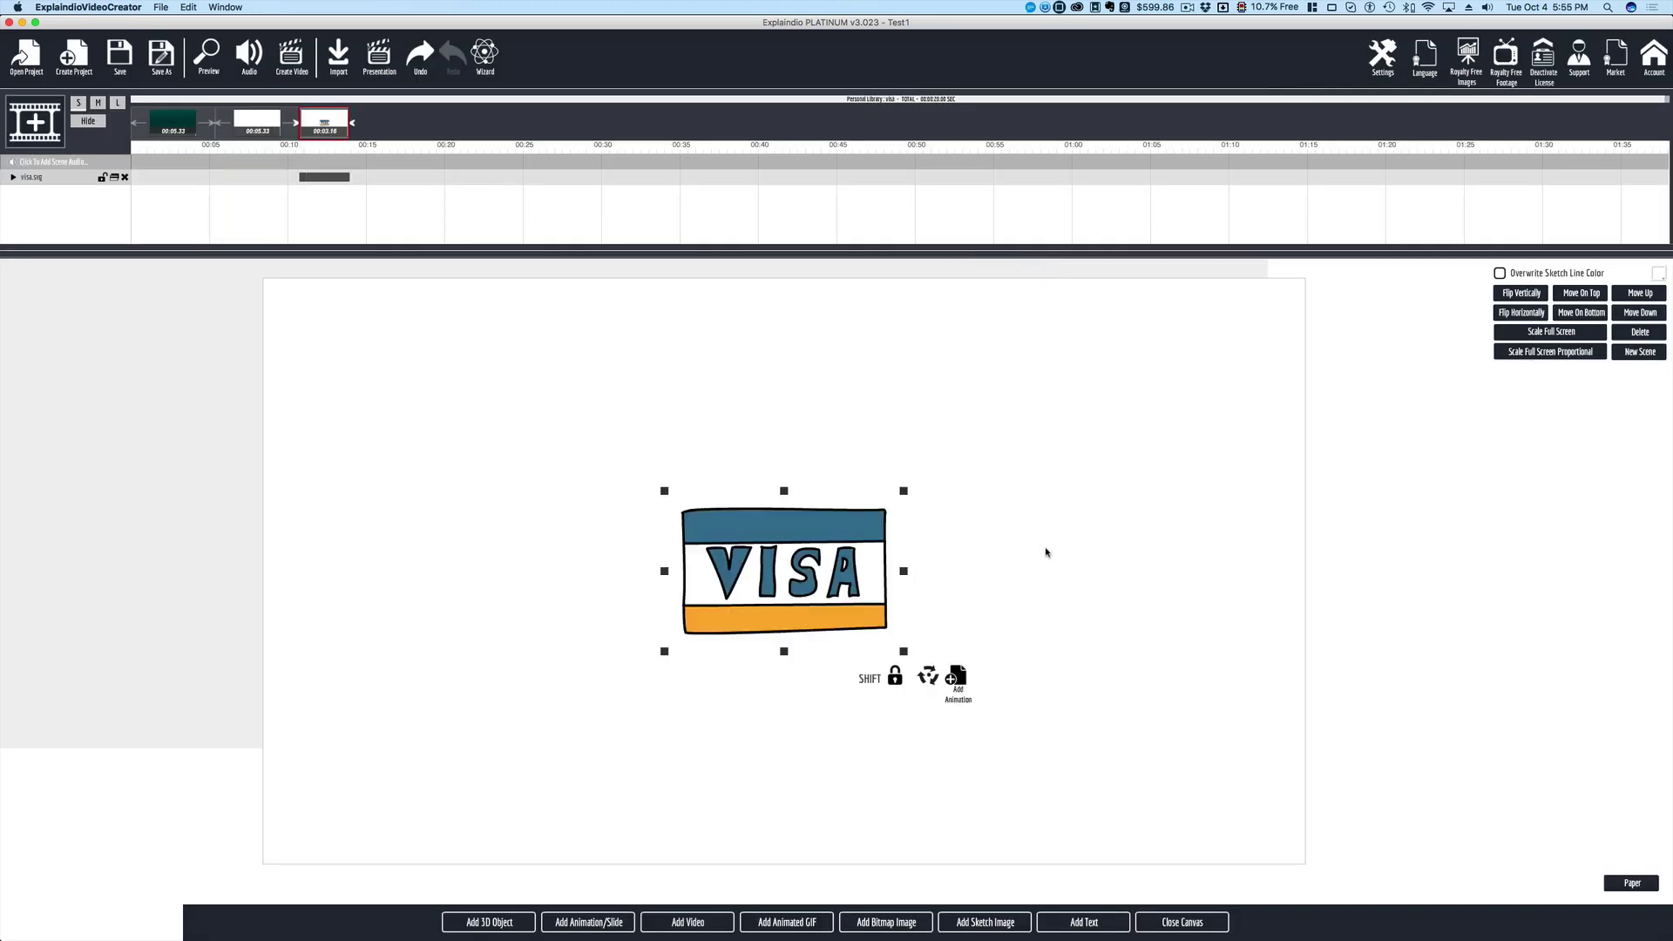
mouse_move(855, 627)
mouse_down()
mouse_move(867, 614)
mouse_move(755, 661)
mouse_move(889, 581)
mouse_up()
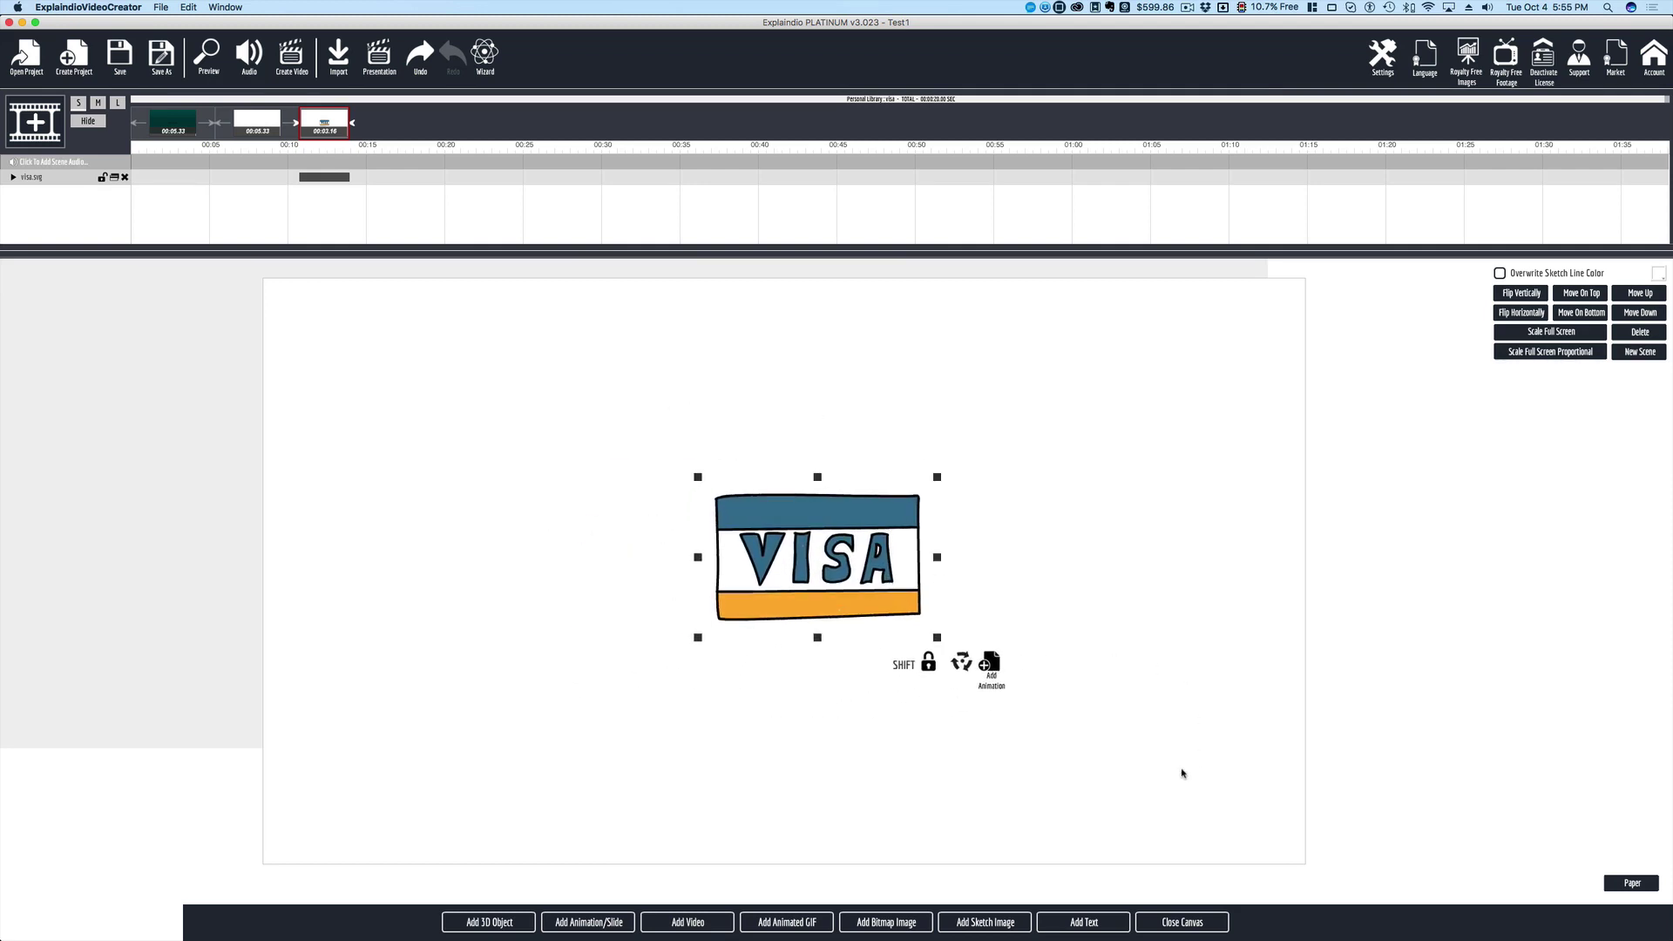
click(1183, 922)
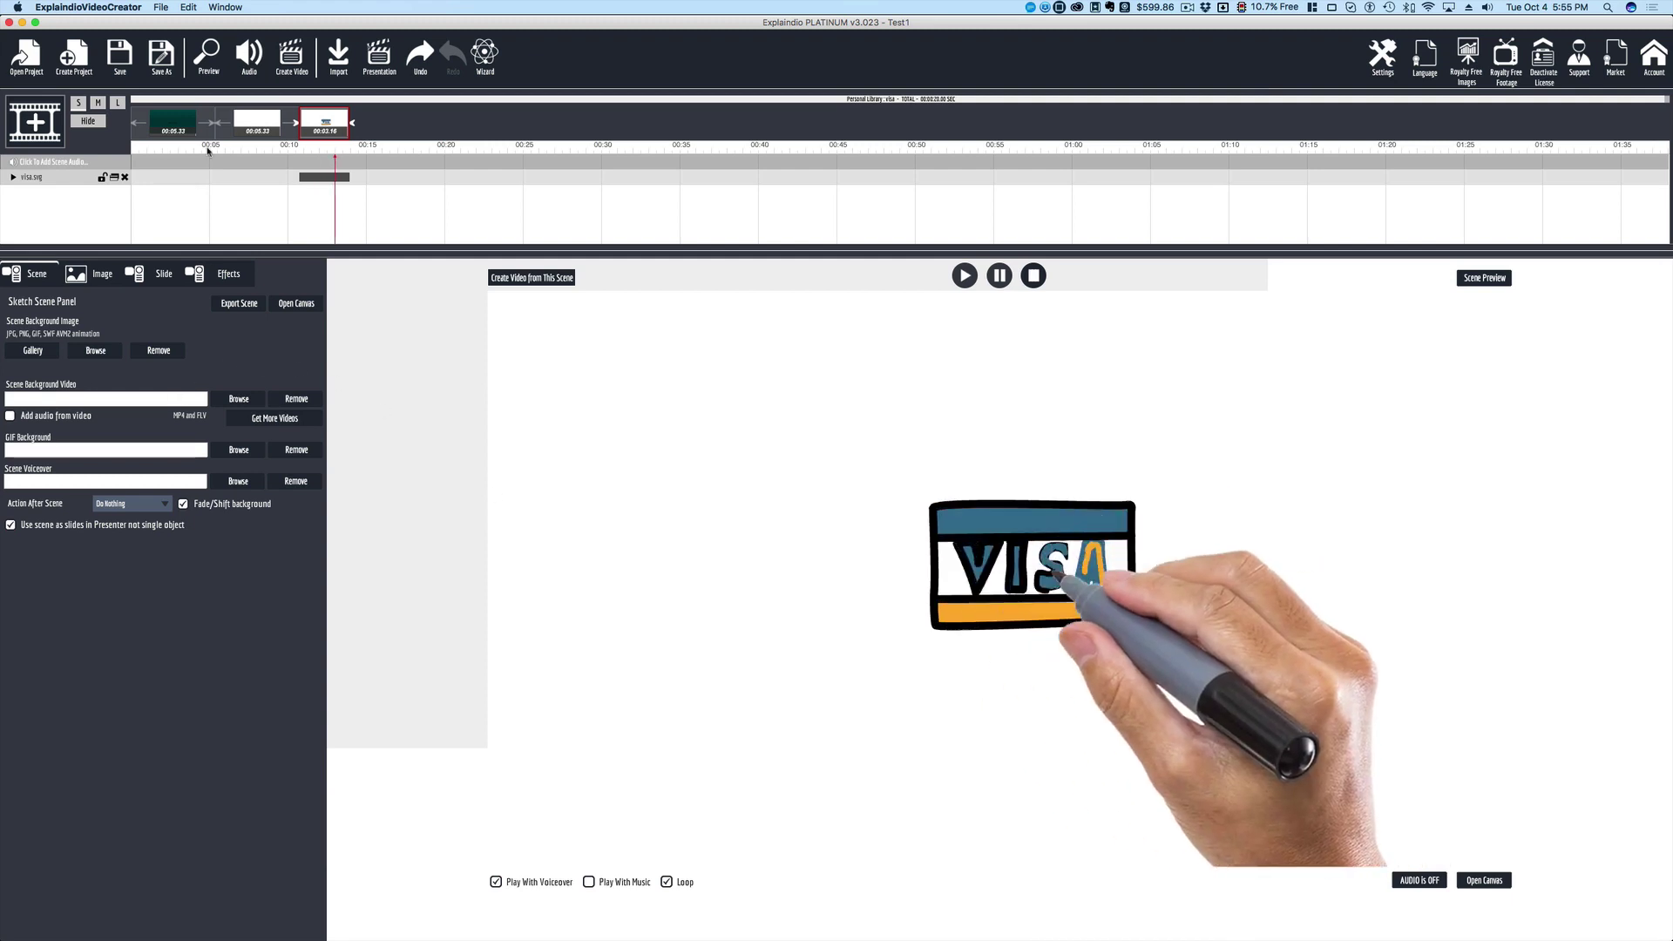
- Review the scenes in the preview and delete the Visa sketch track from the third scene
click(238, 123)
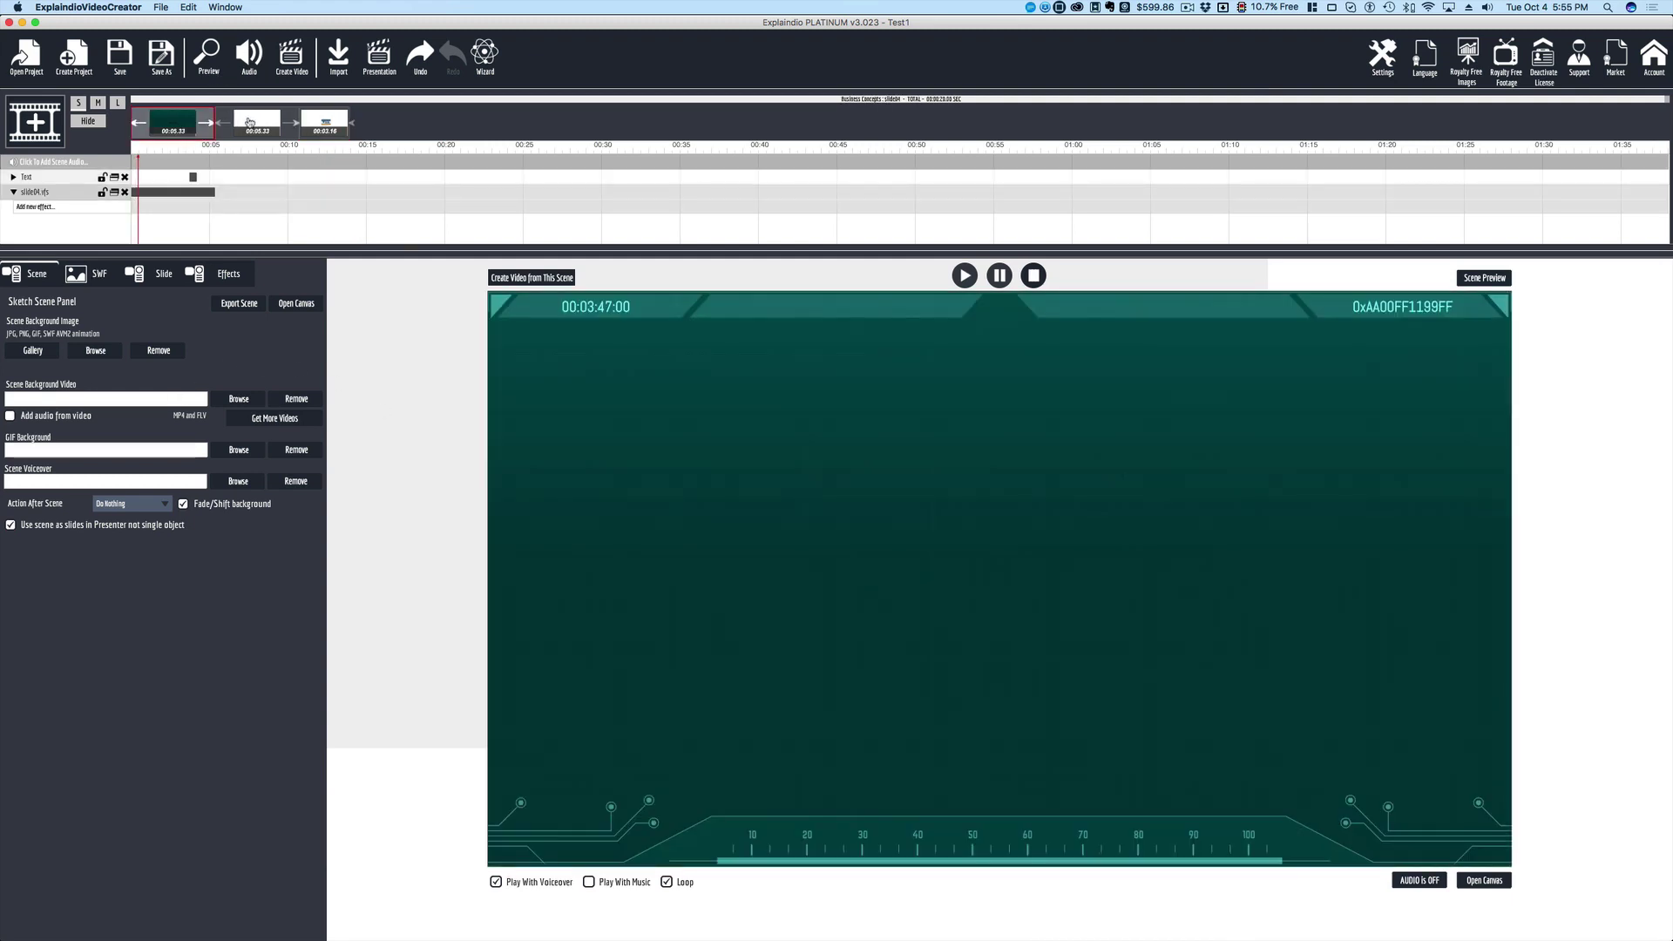
click(327, 123)
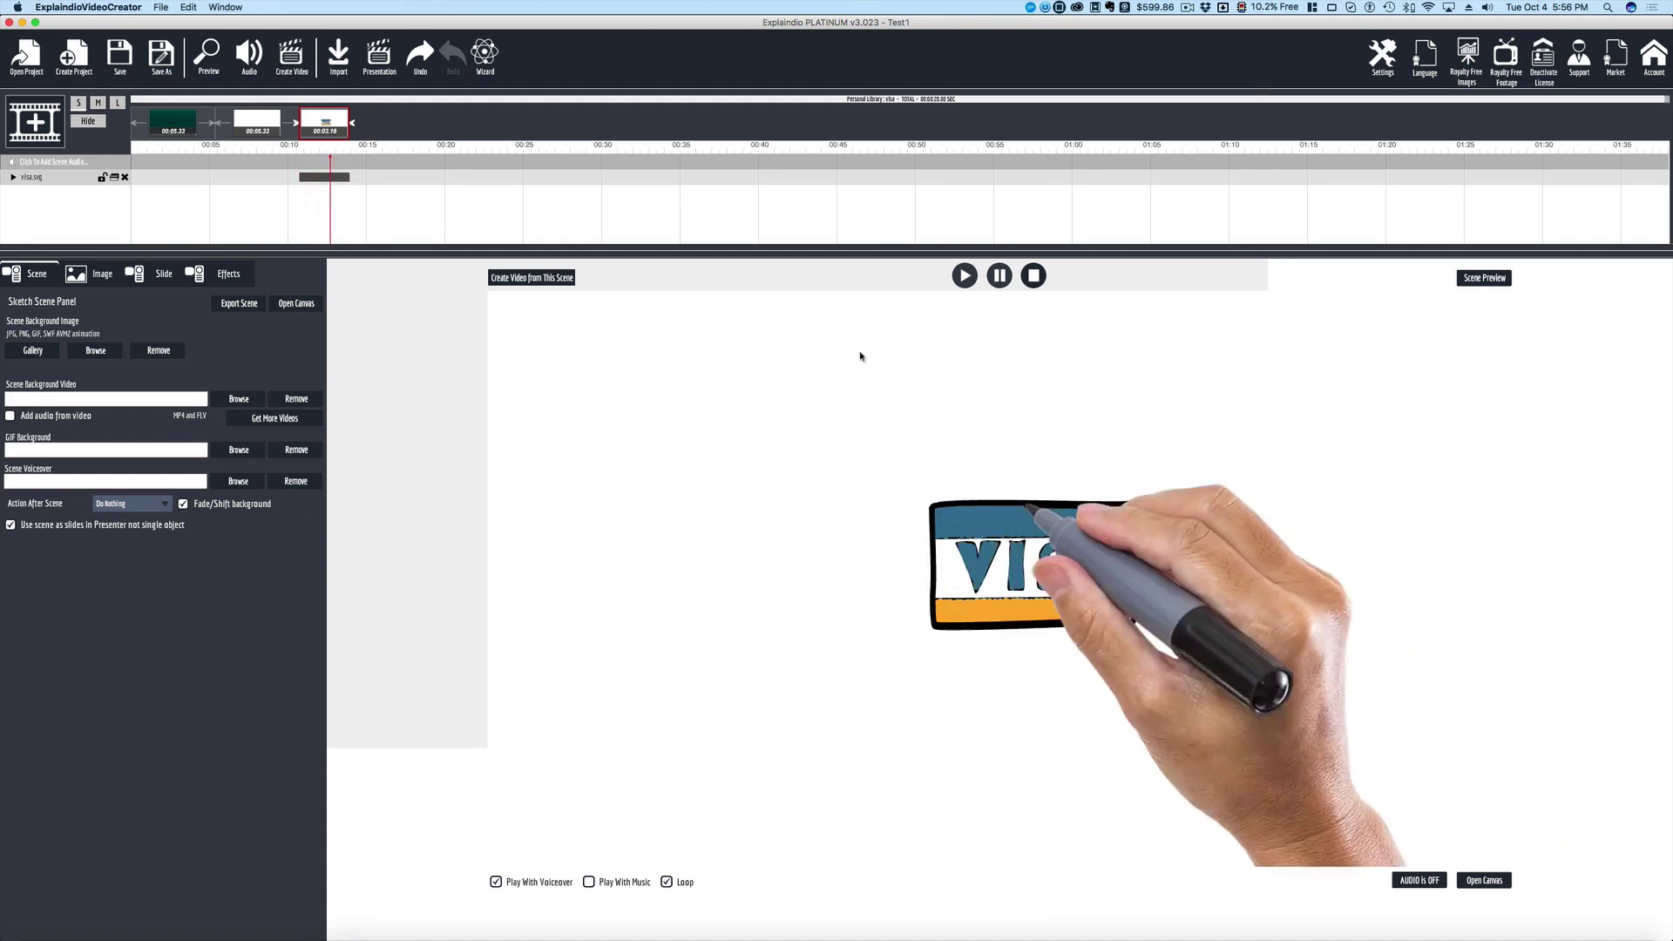
click(124, 177)
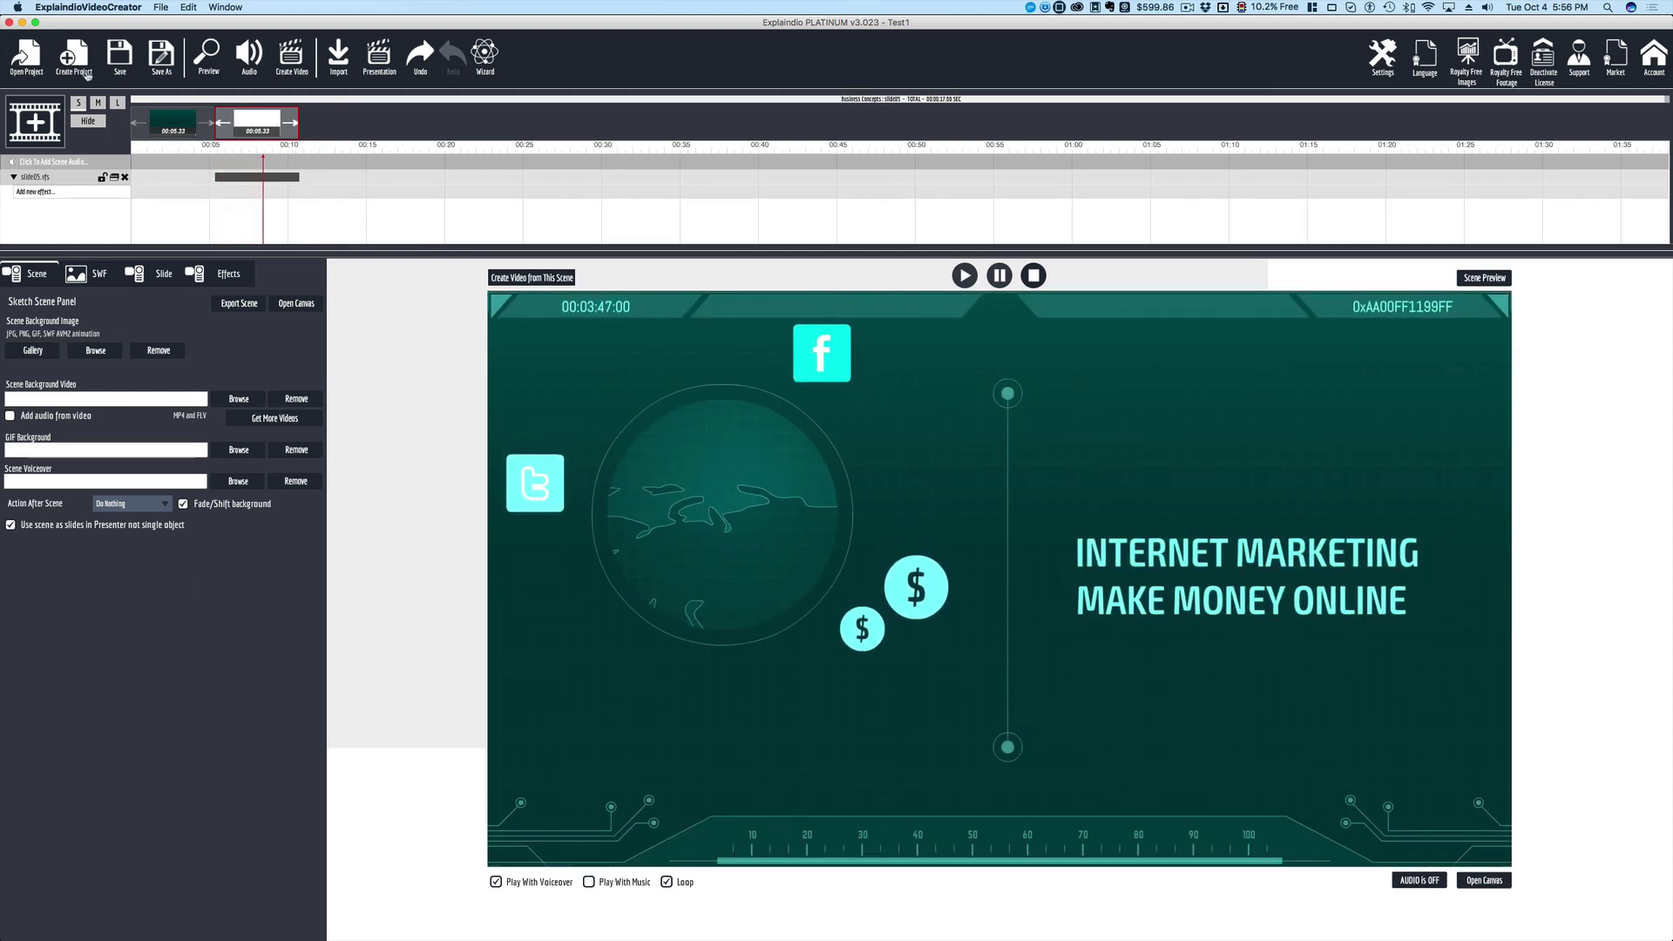
- Start a new third scene and look through the available 3D object files without importing one
click(32, 128)
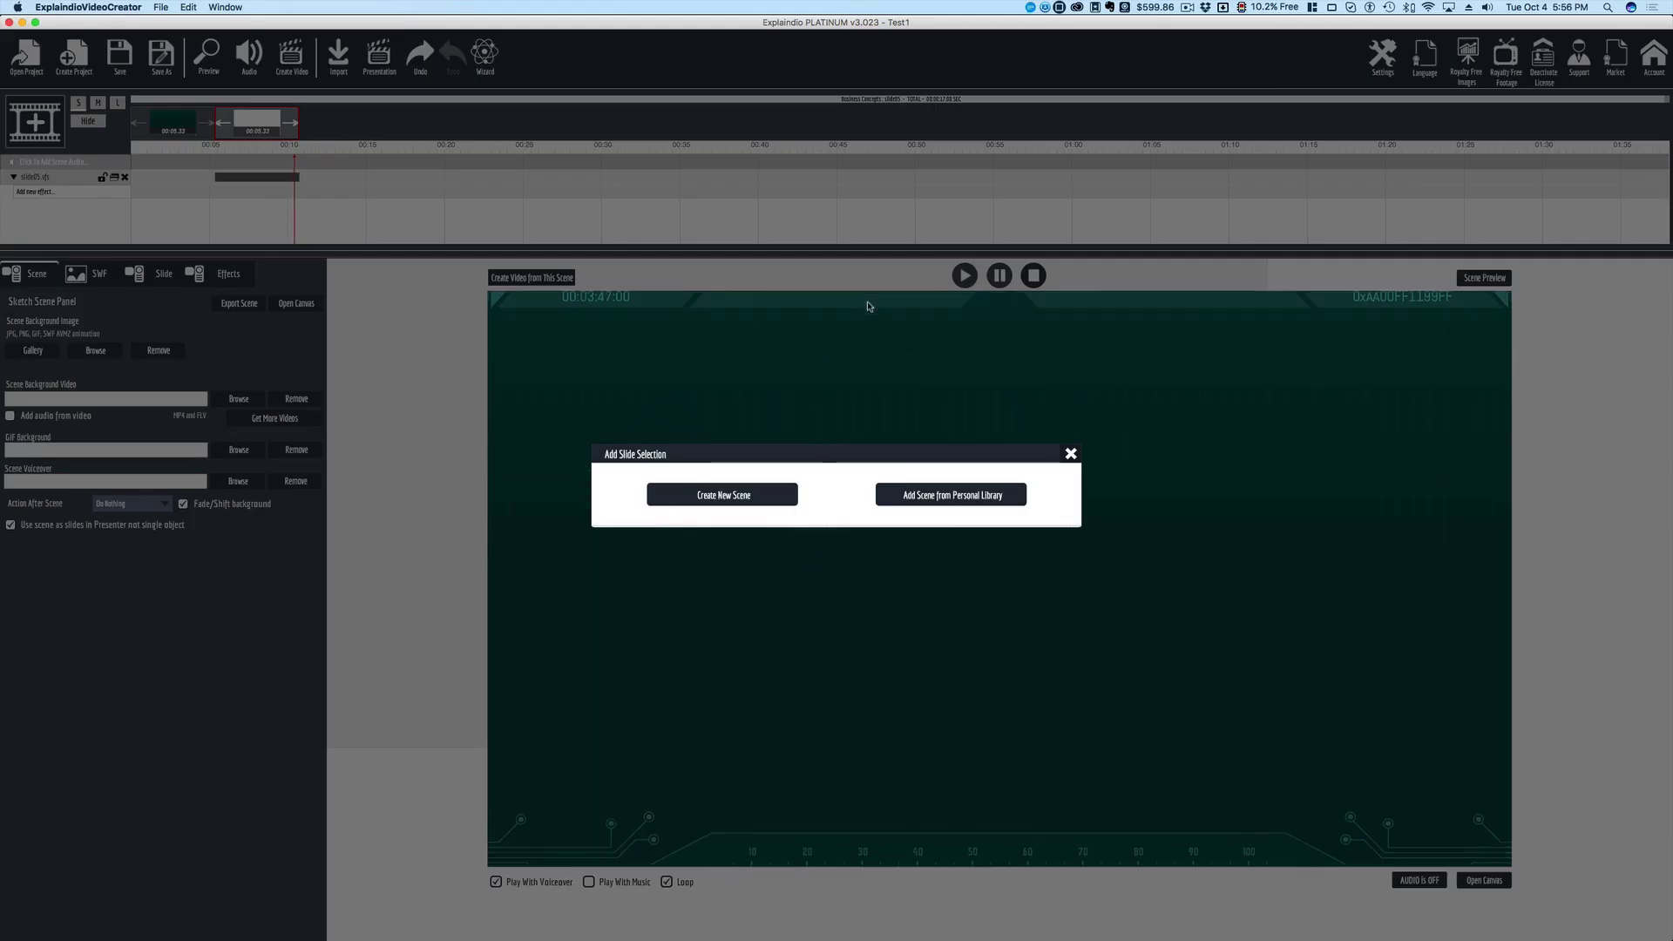
click(716, 491)
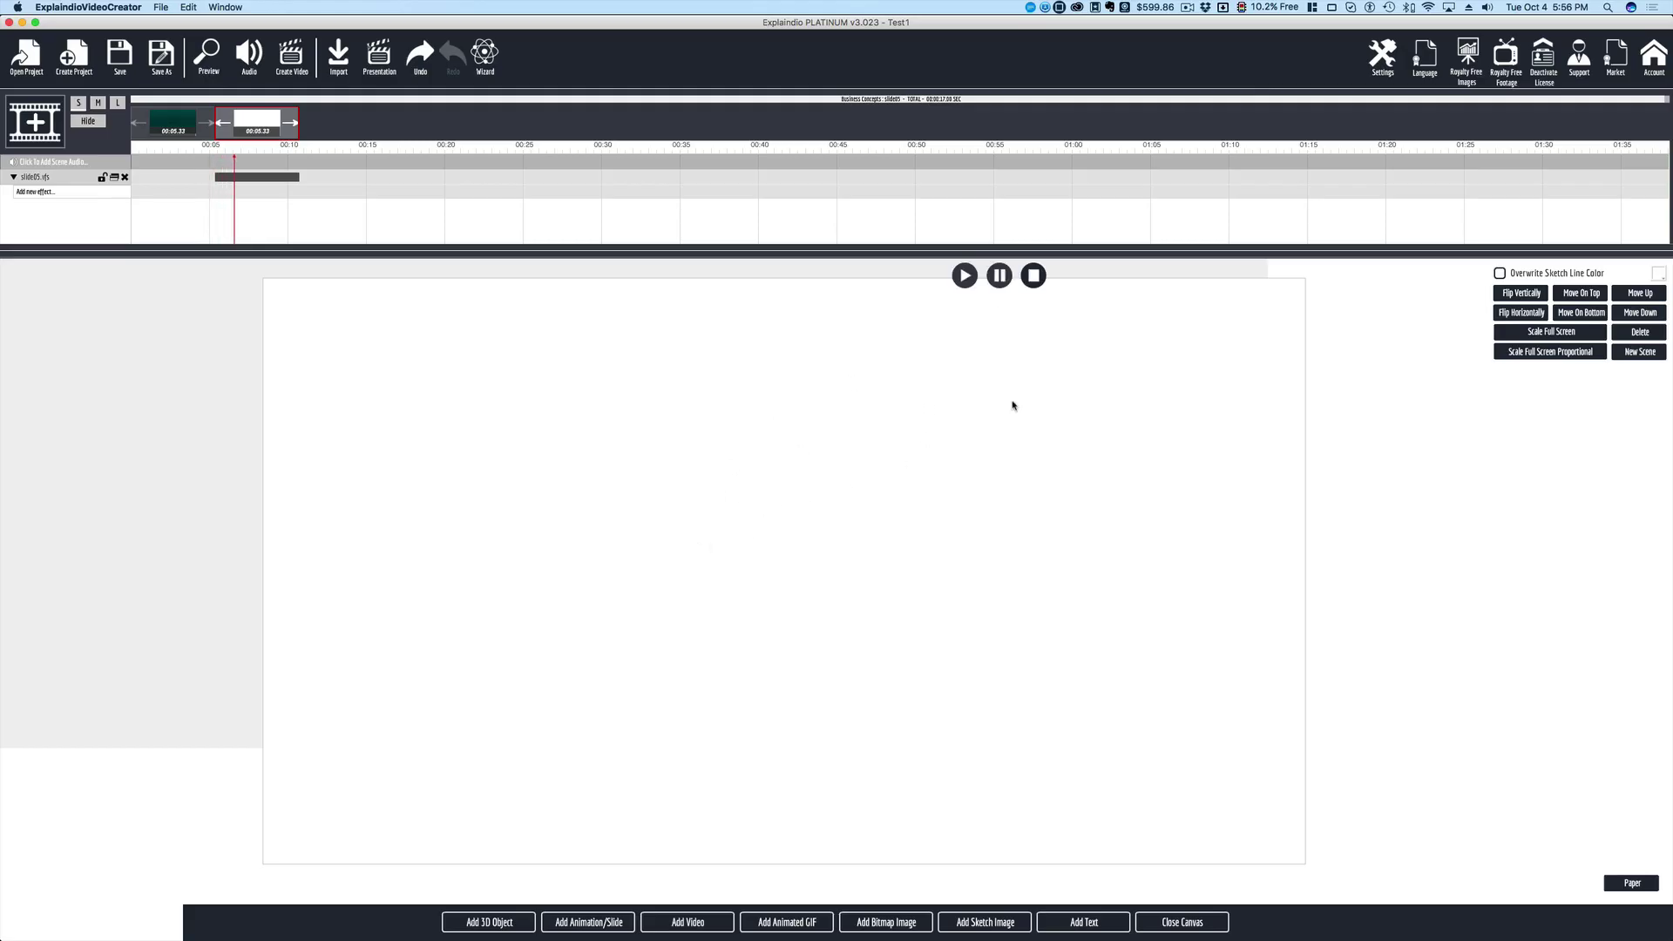
click(515, 922)
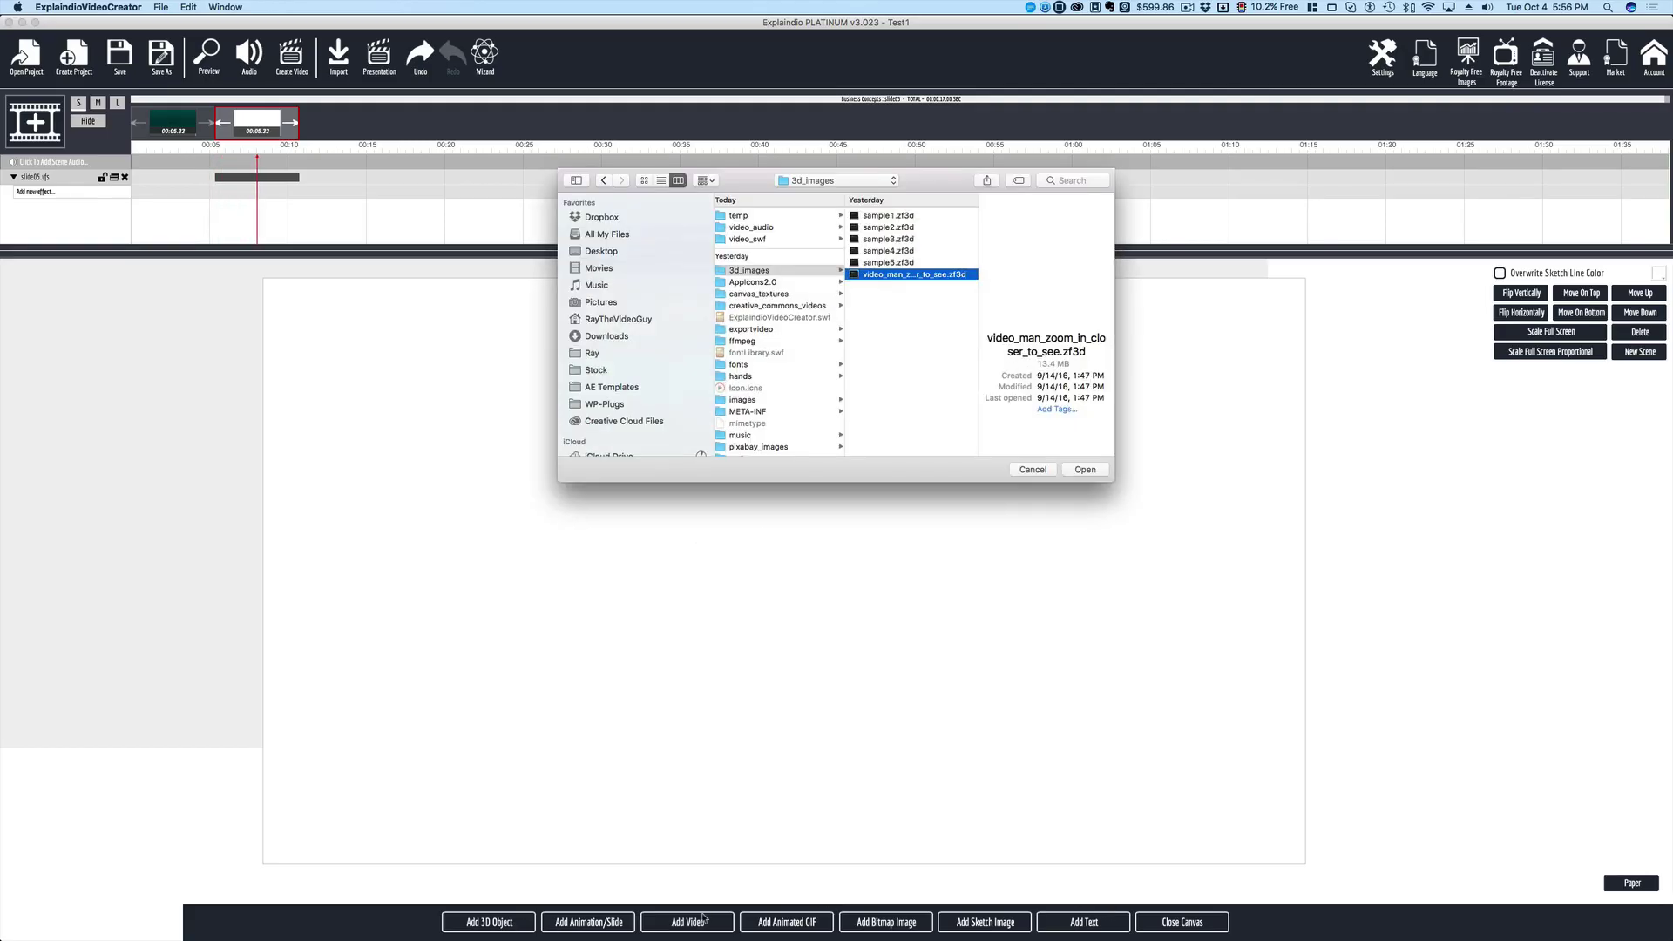
click(1032, 470)
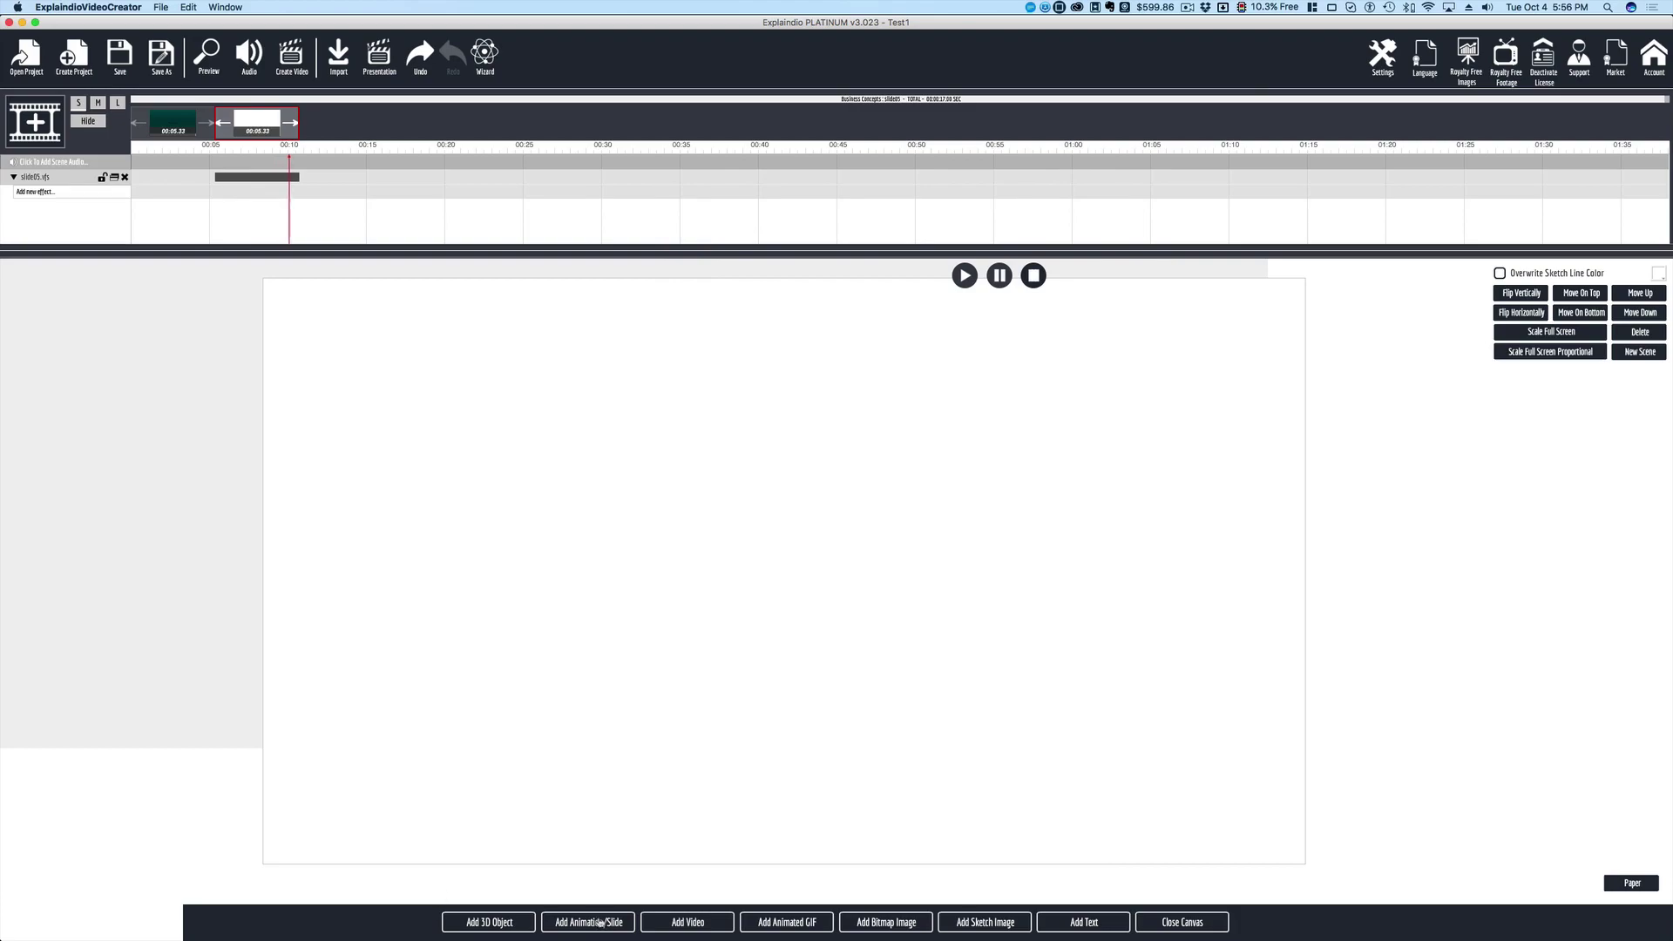
- Add slide09.xfs from the Business Concepts pack to the new scene's canvas as an animated movie
click(602, 922)
click(777, 494)
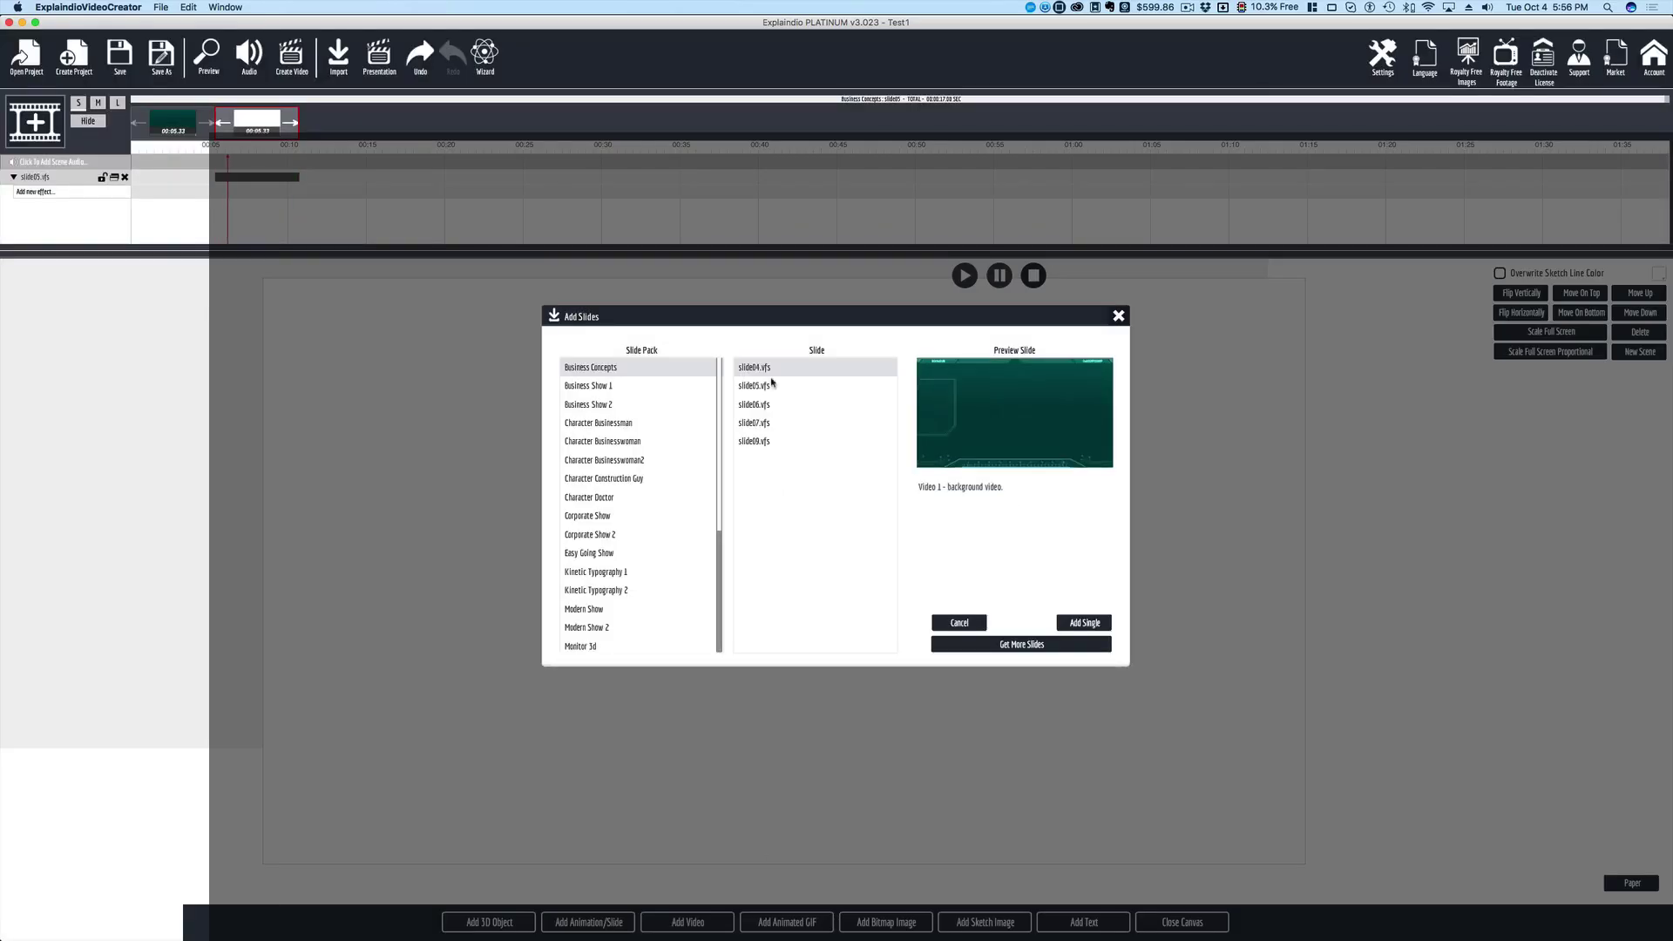
click(764, 406)
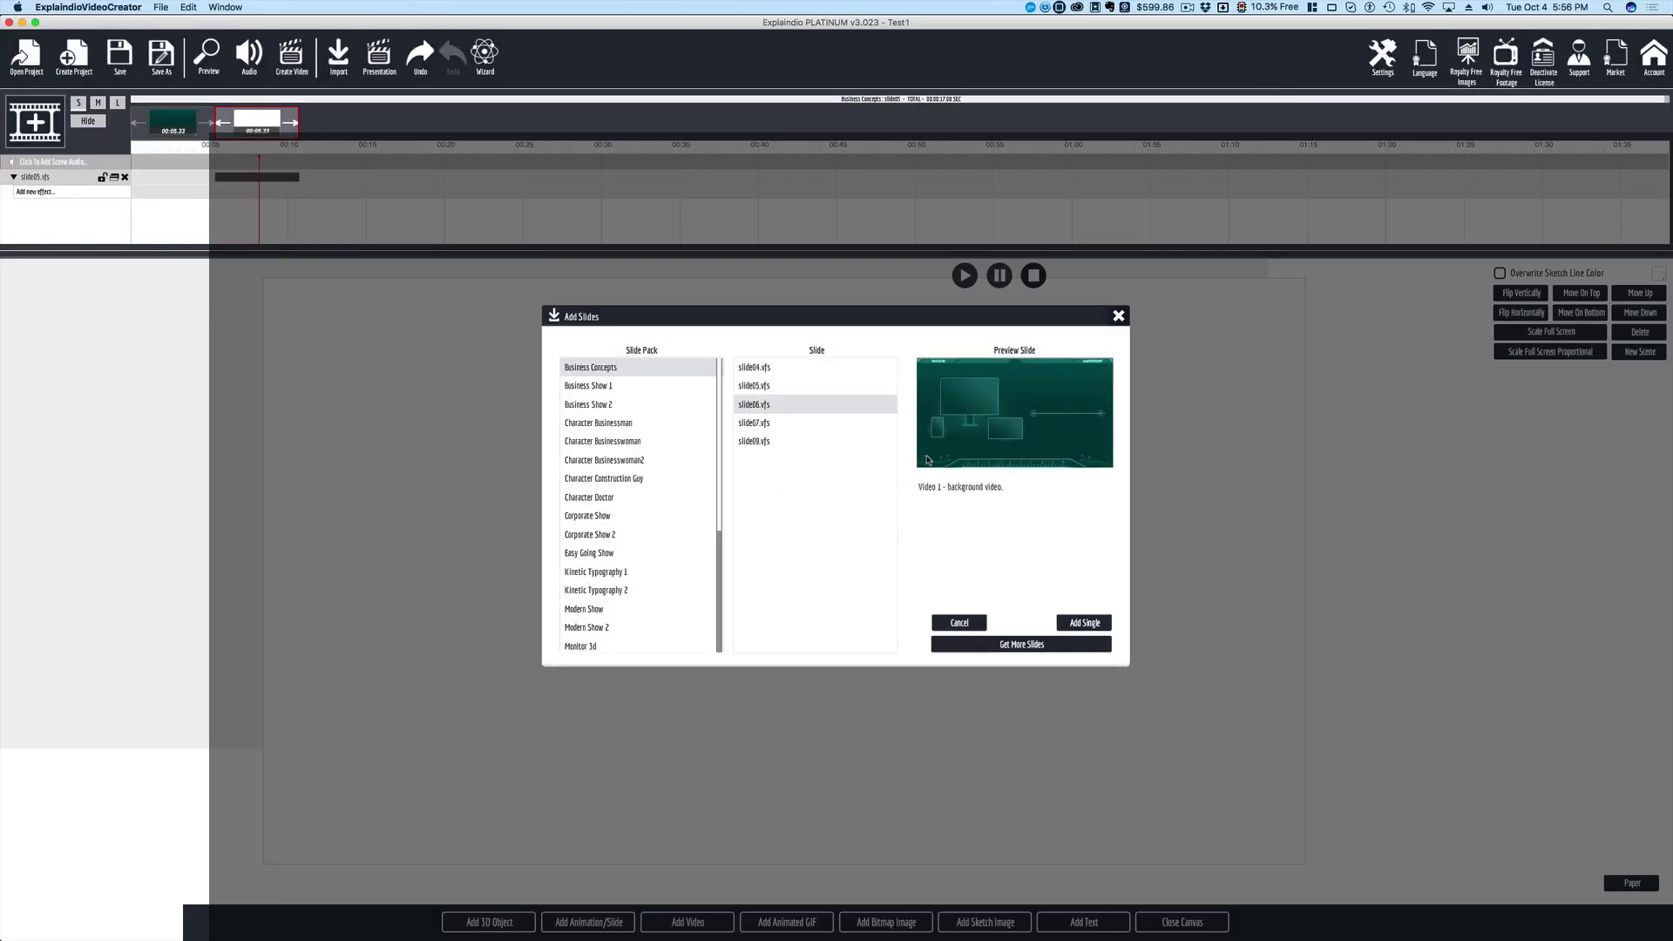
click(828, 442)
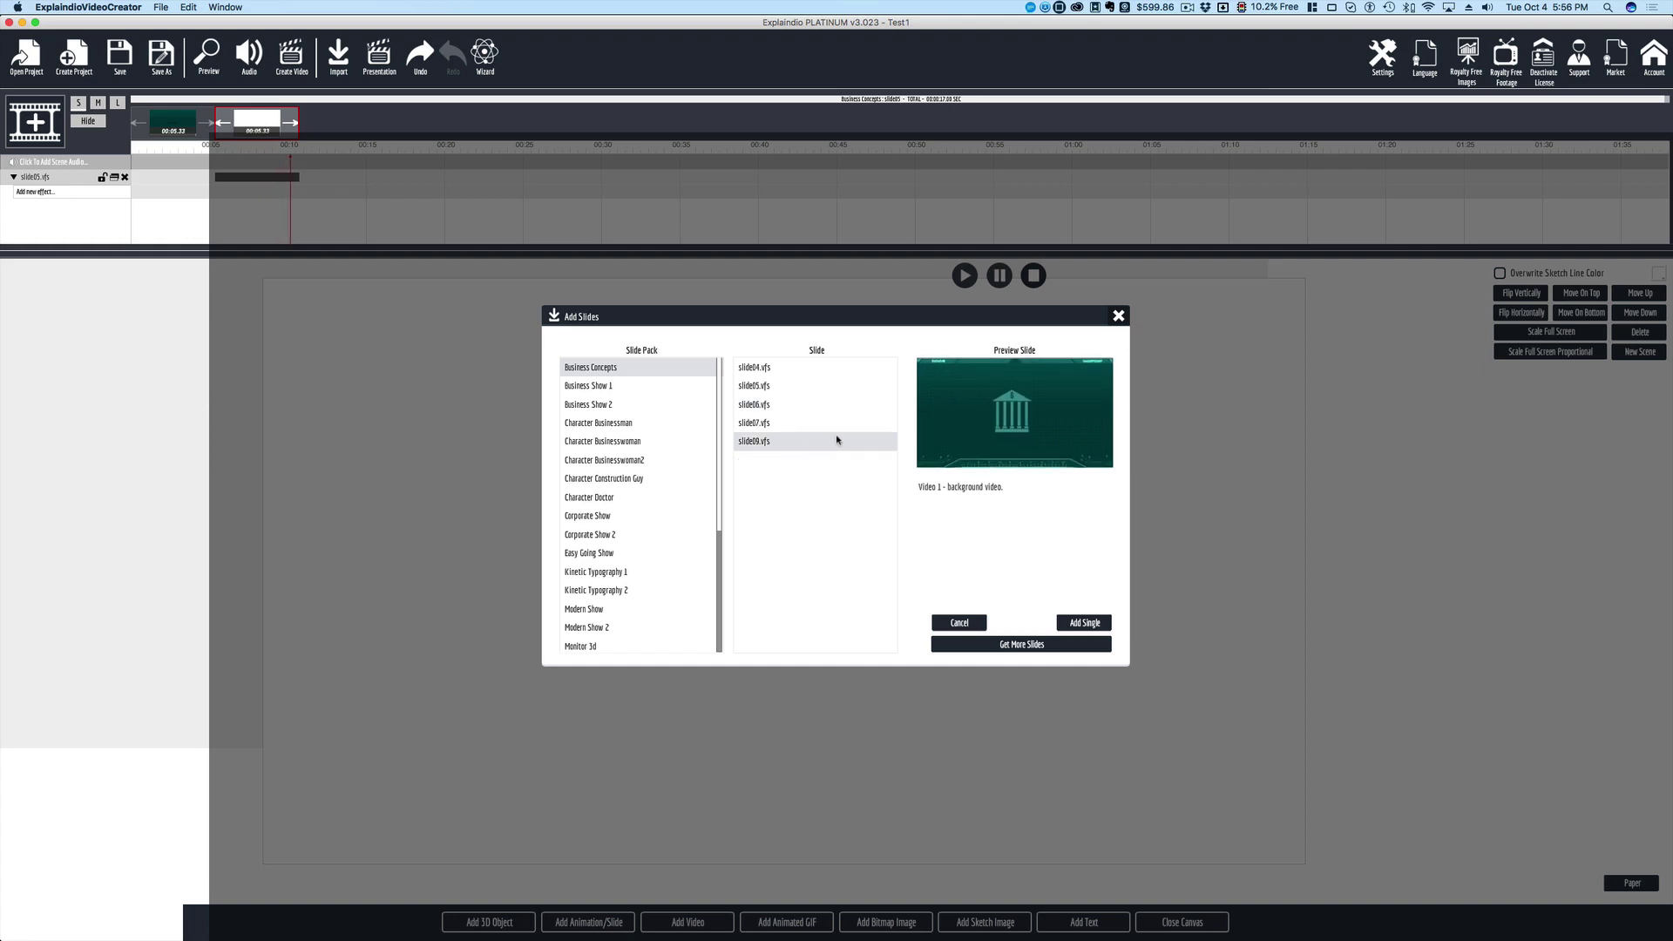
click(1083, 623)
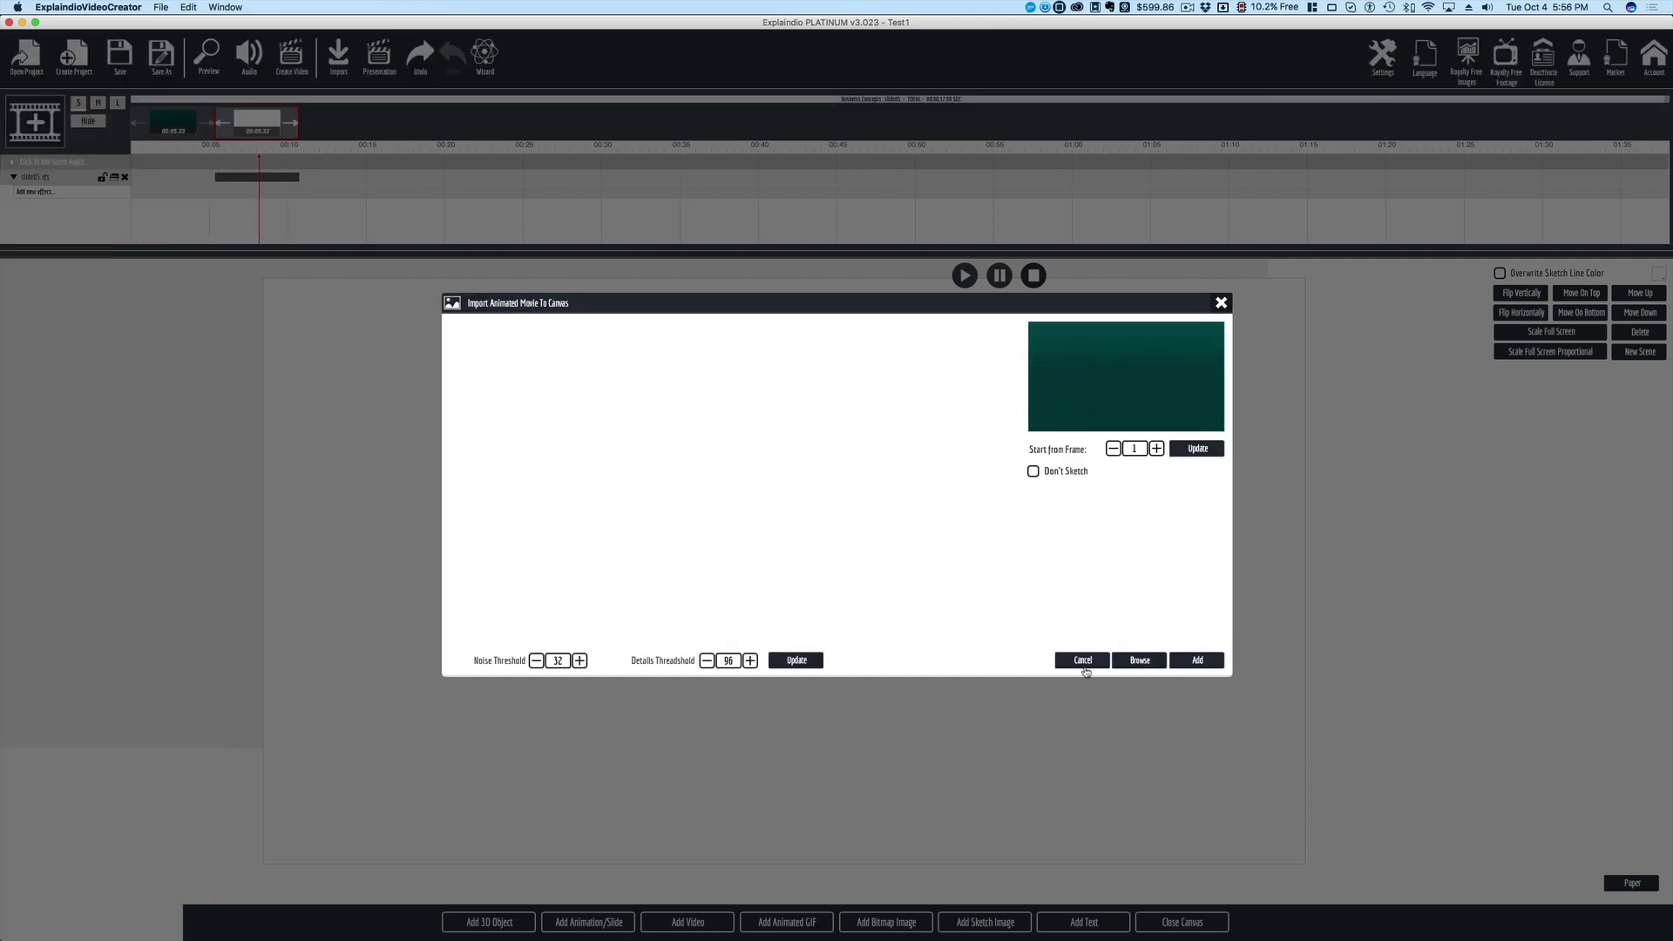
click(1196, 662)
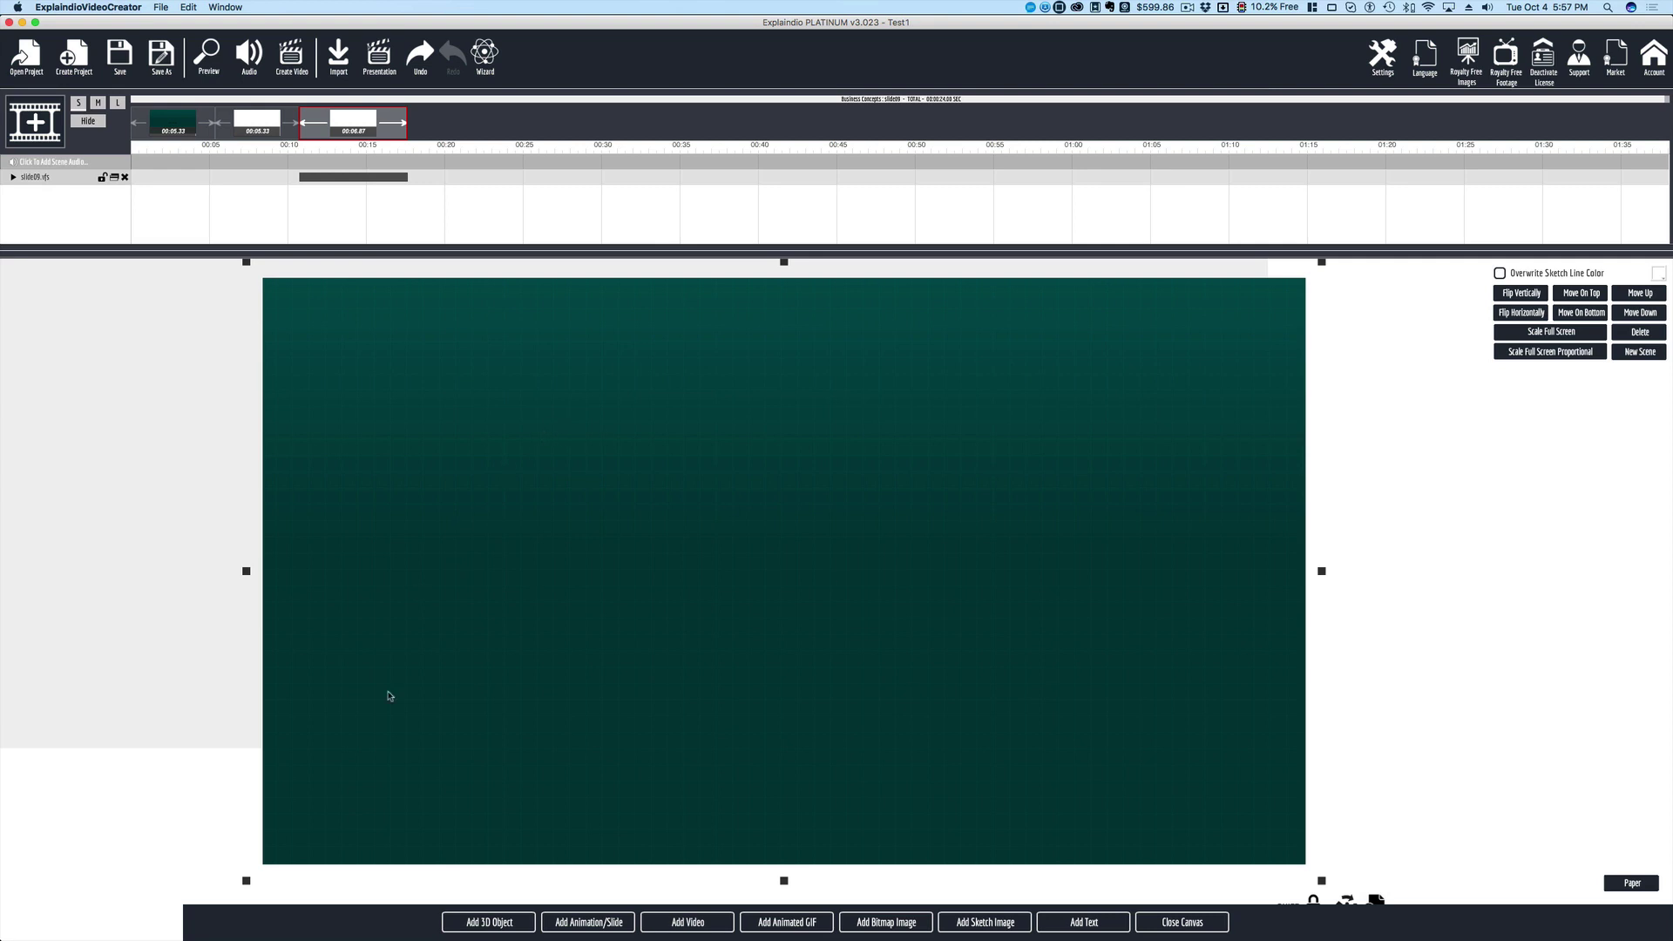
- Import the 3D object sample5.zf3d from the 3d_images folder onto the slide09.xfs canvas
click(486, 924)
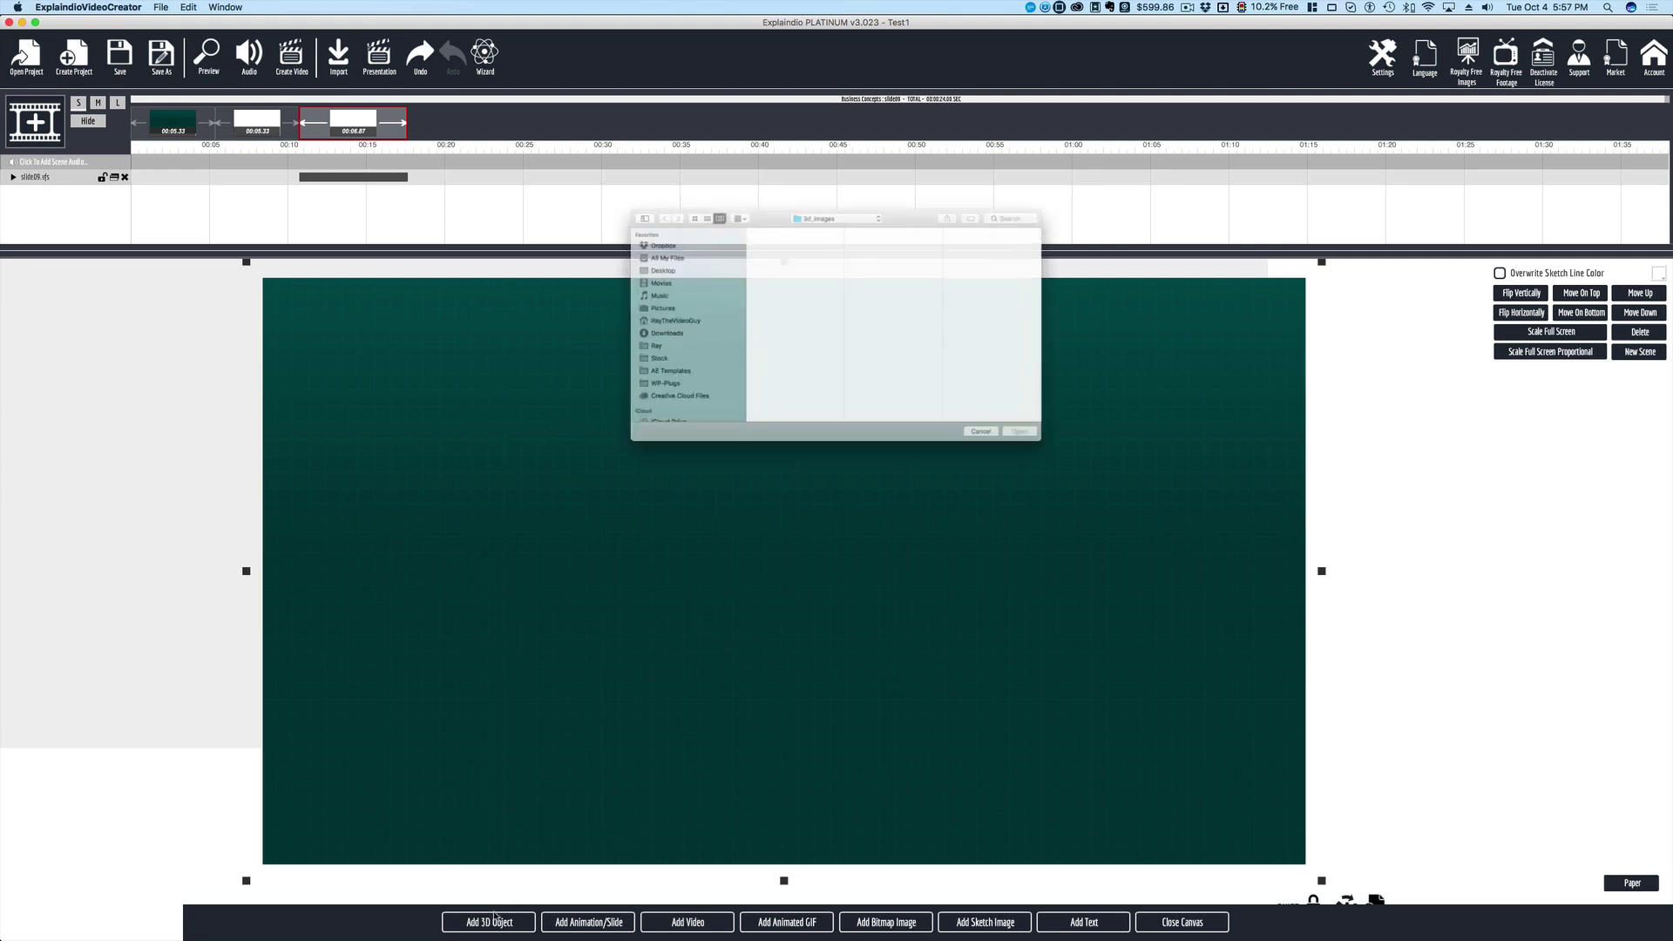
click(890, 263)
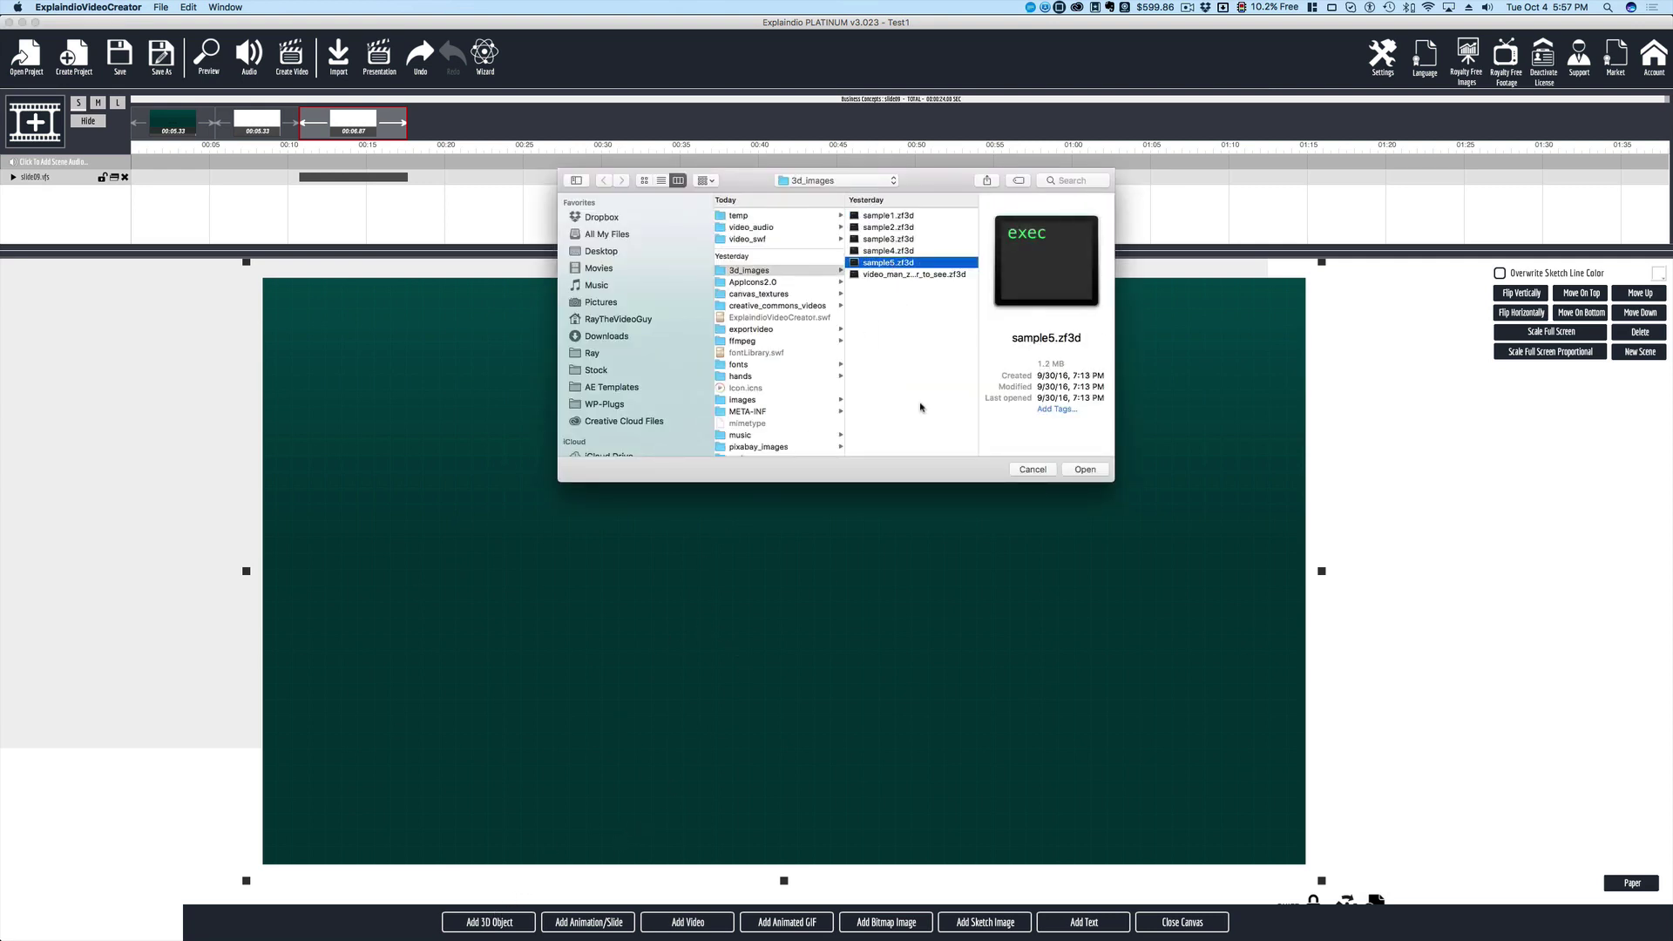
click(1085, 469)
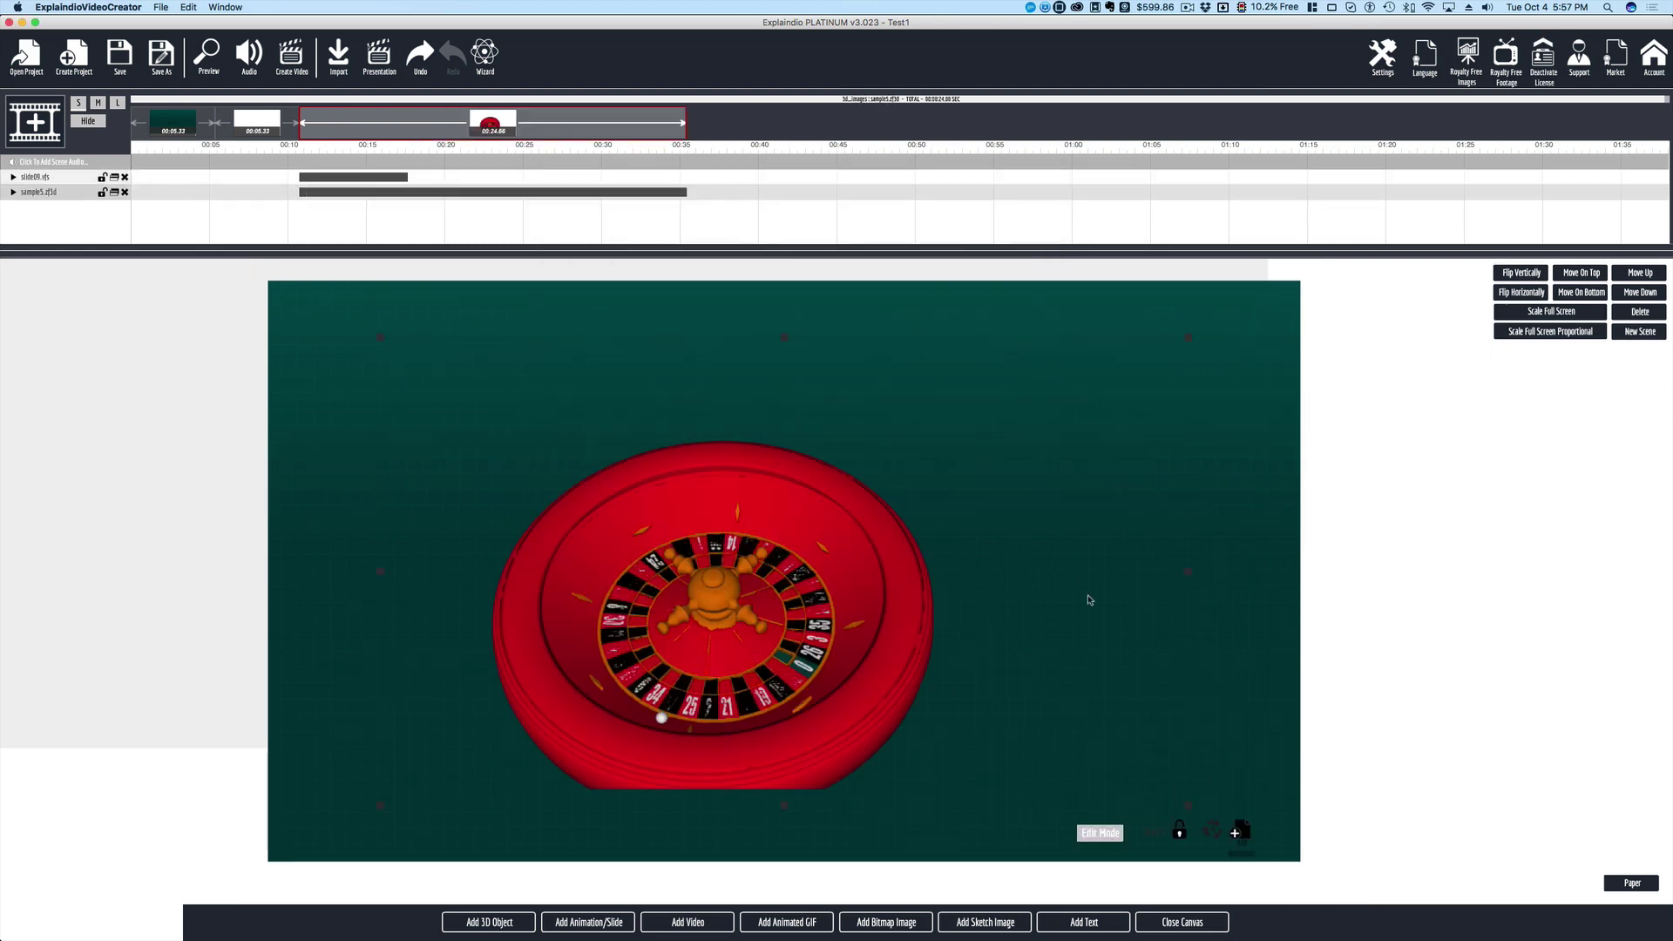
- Shift the roulette wheel down to the slide's lower edge, apply Move On Top to it and close the canvas
drag(851, 730, 956, 767)
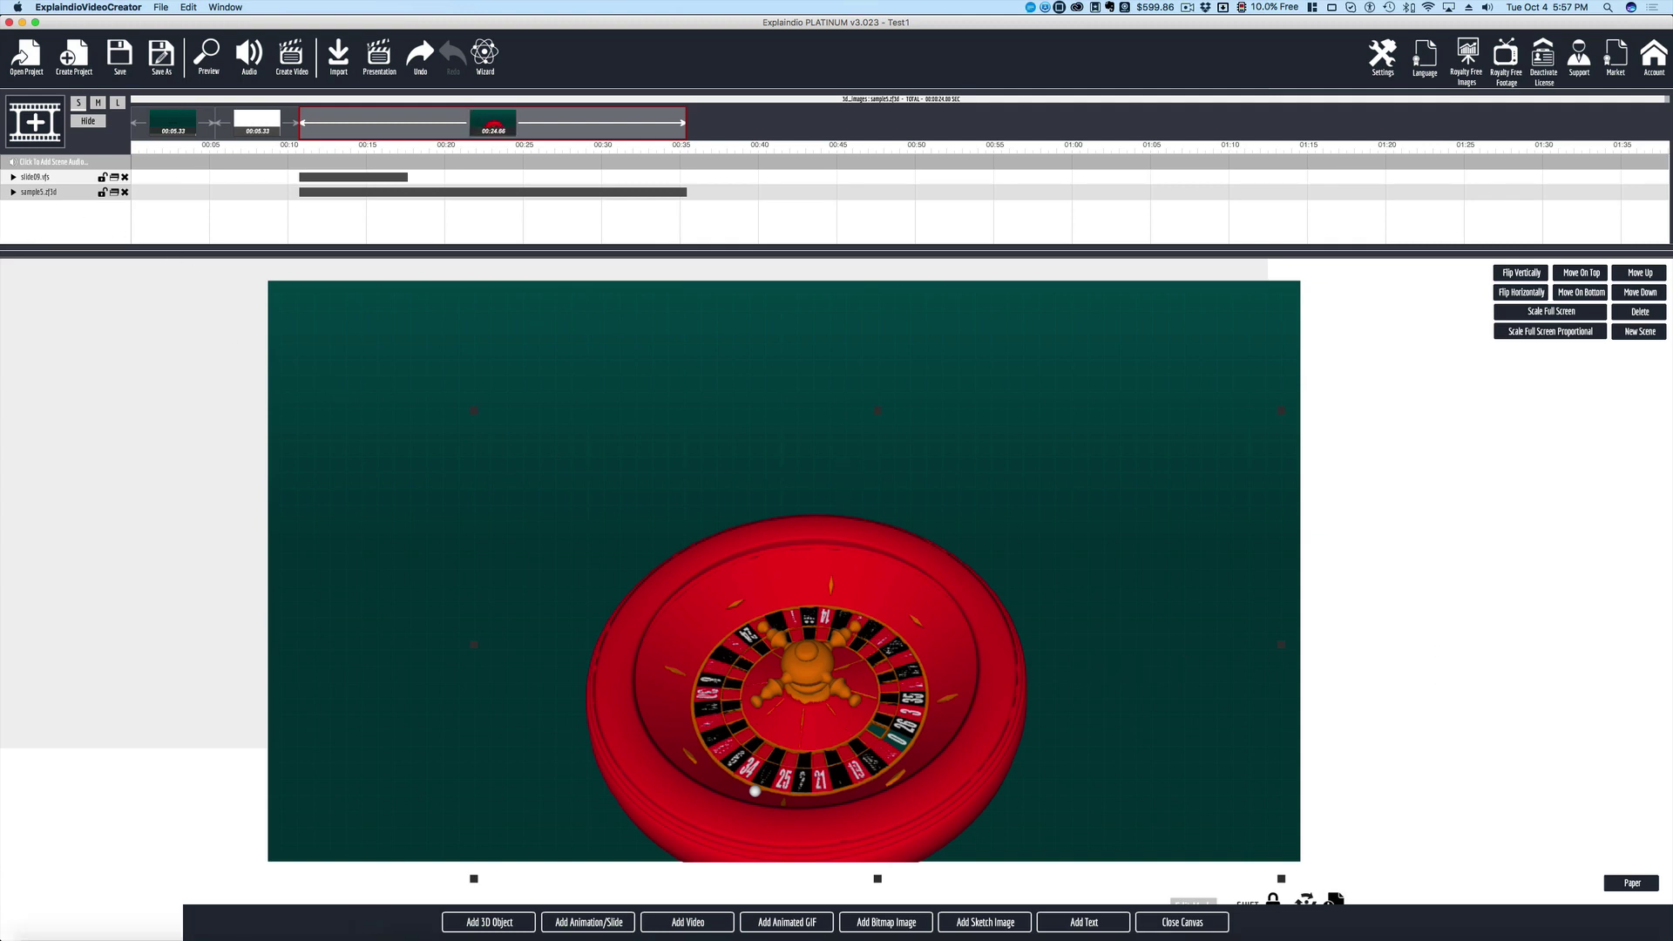
click(1584, 276)
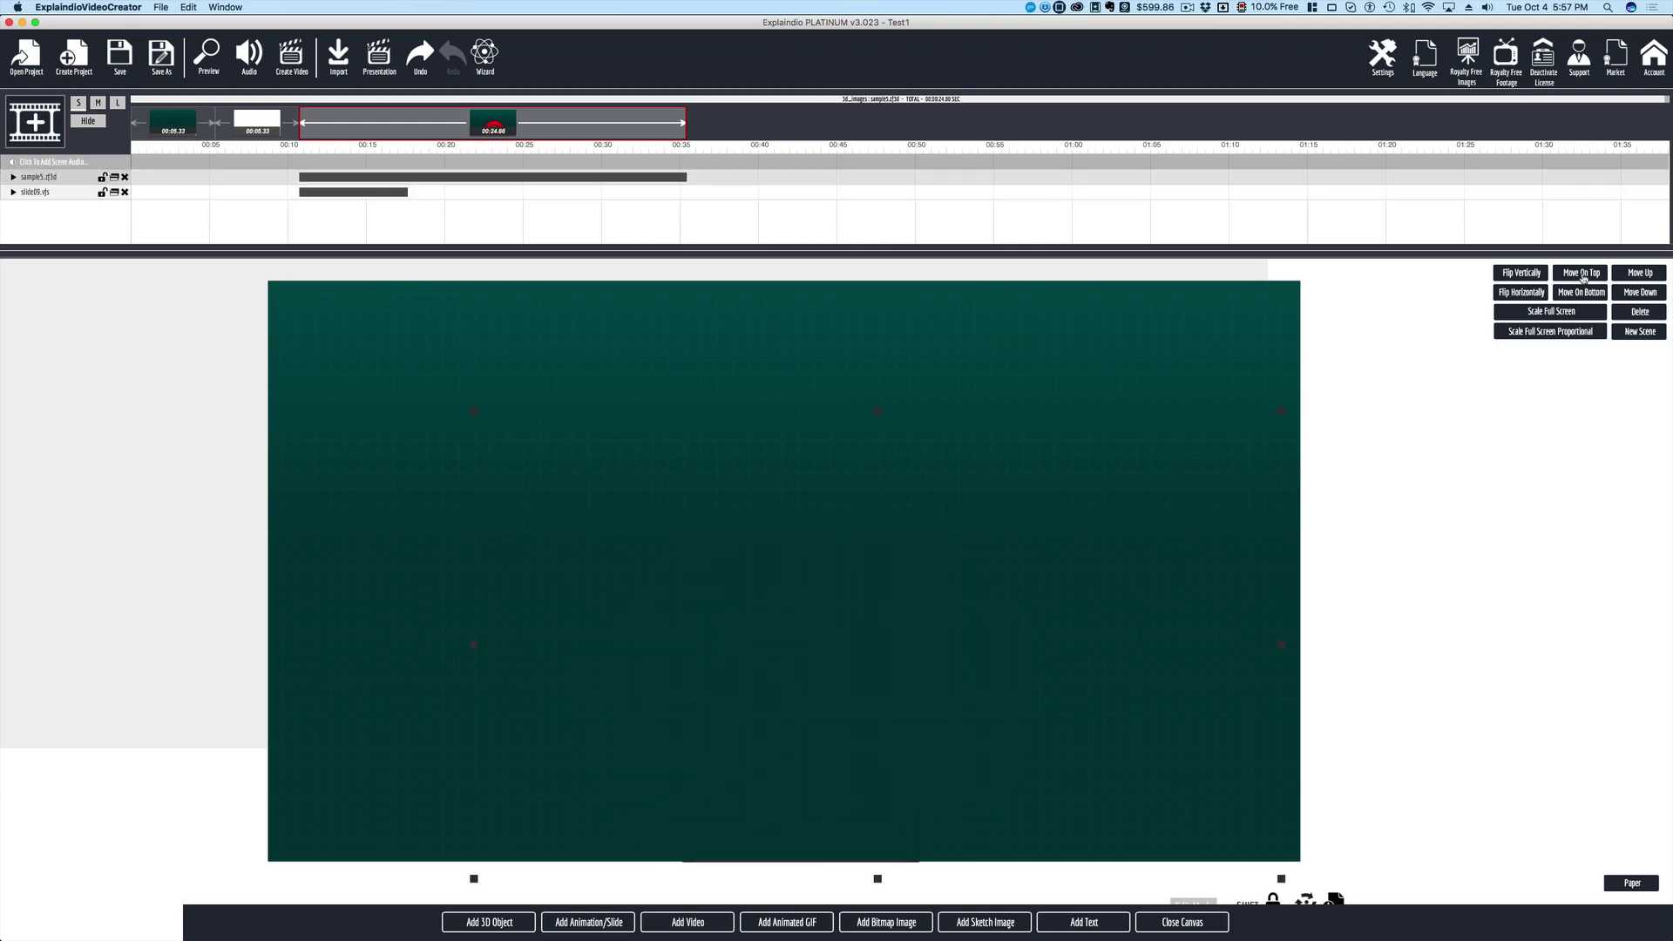
click(1182, 922)
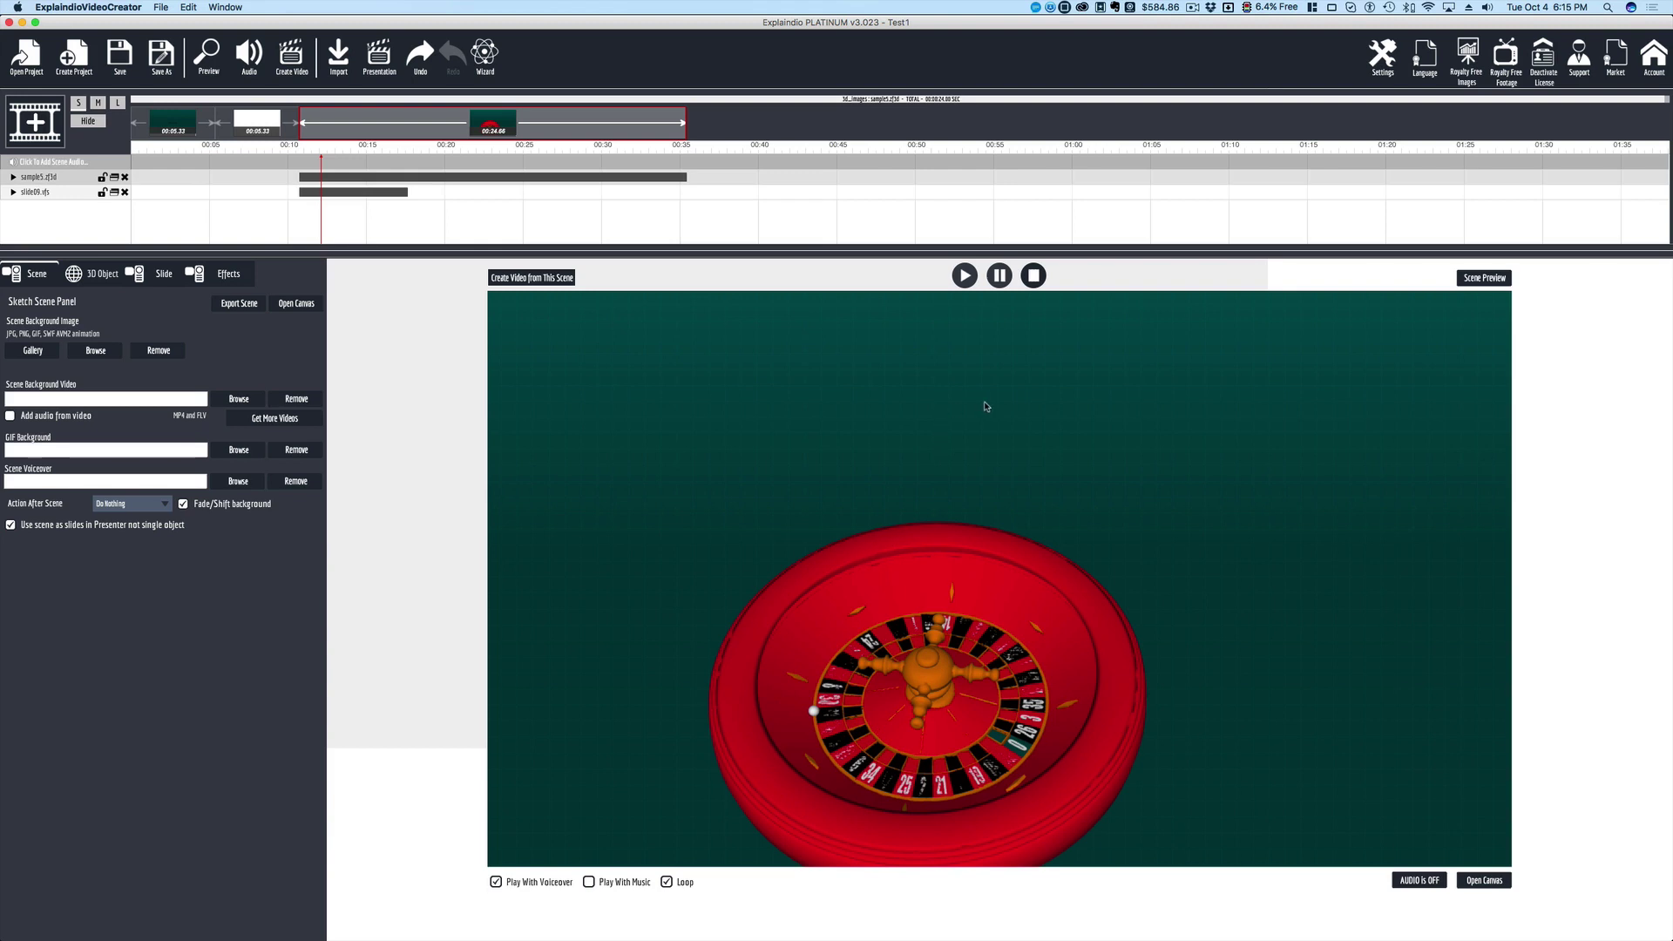
- Add the Slide From Left animation preset to the sample5.zf3d track and adjust its duration to about 1 second
click(14, 178)
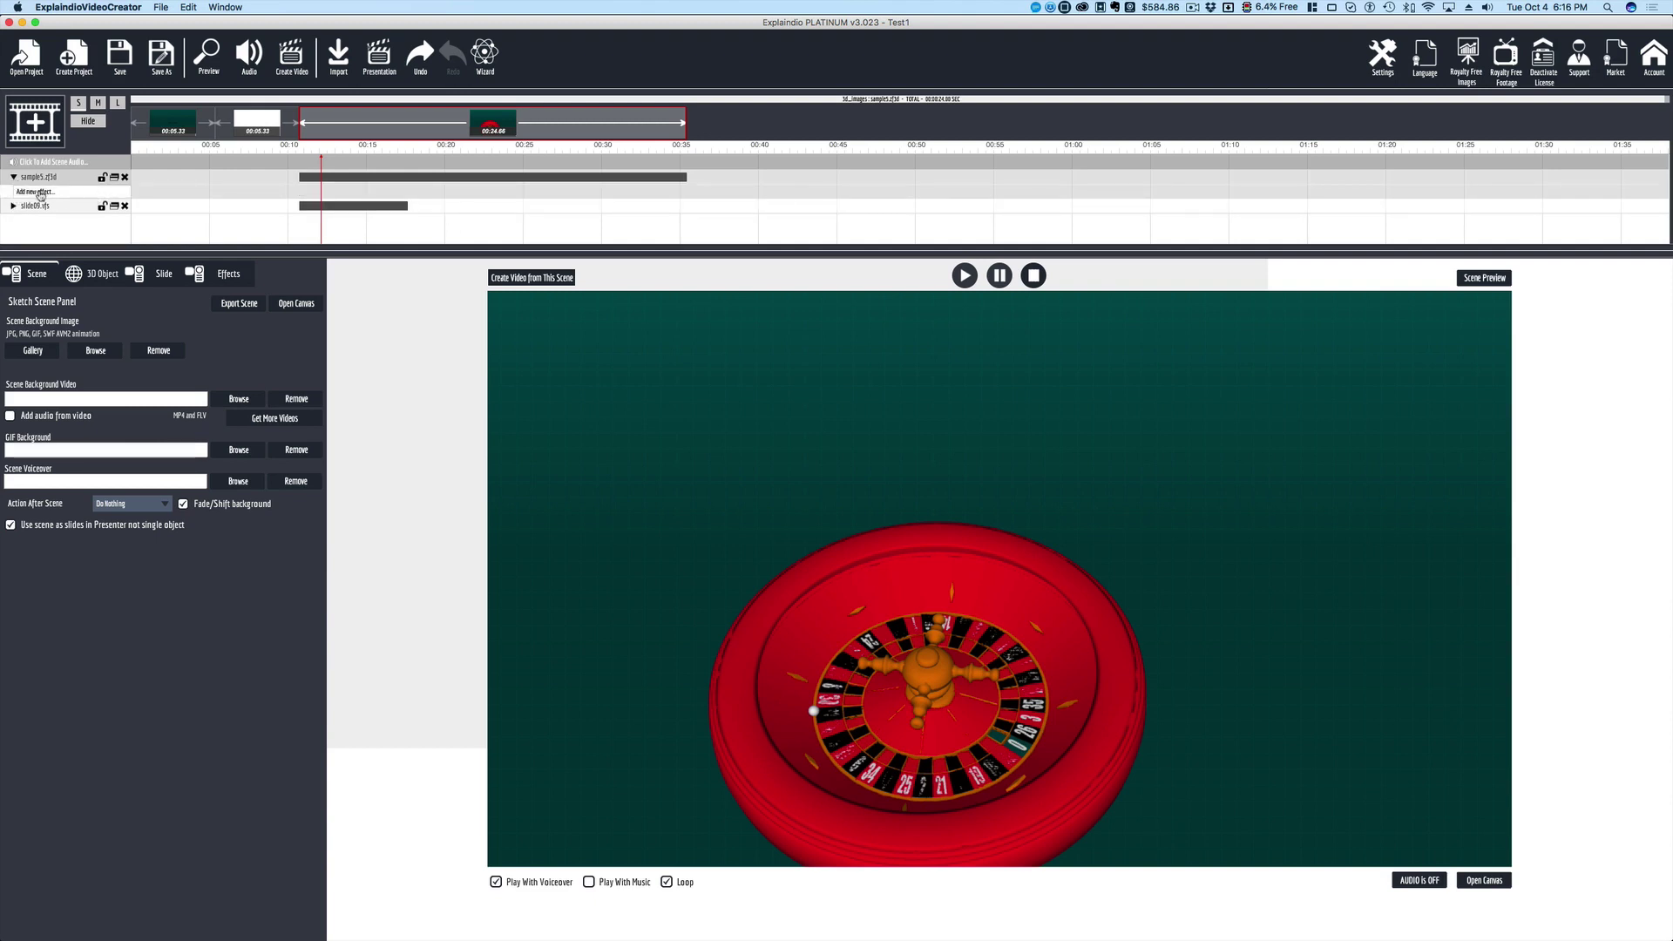
click(45, 192)
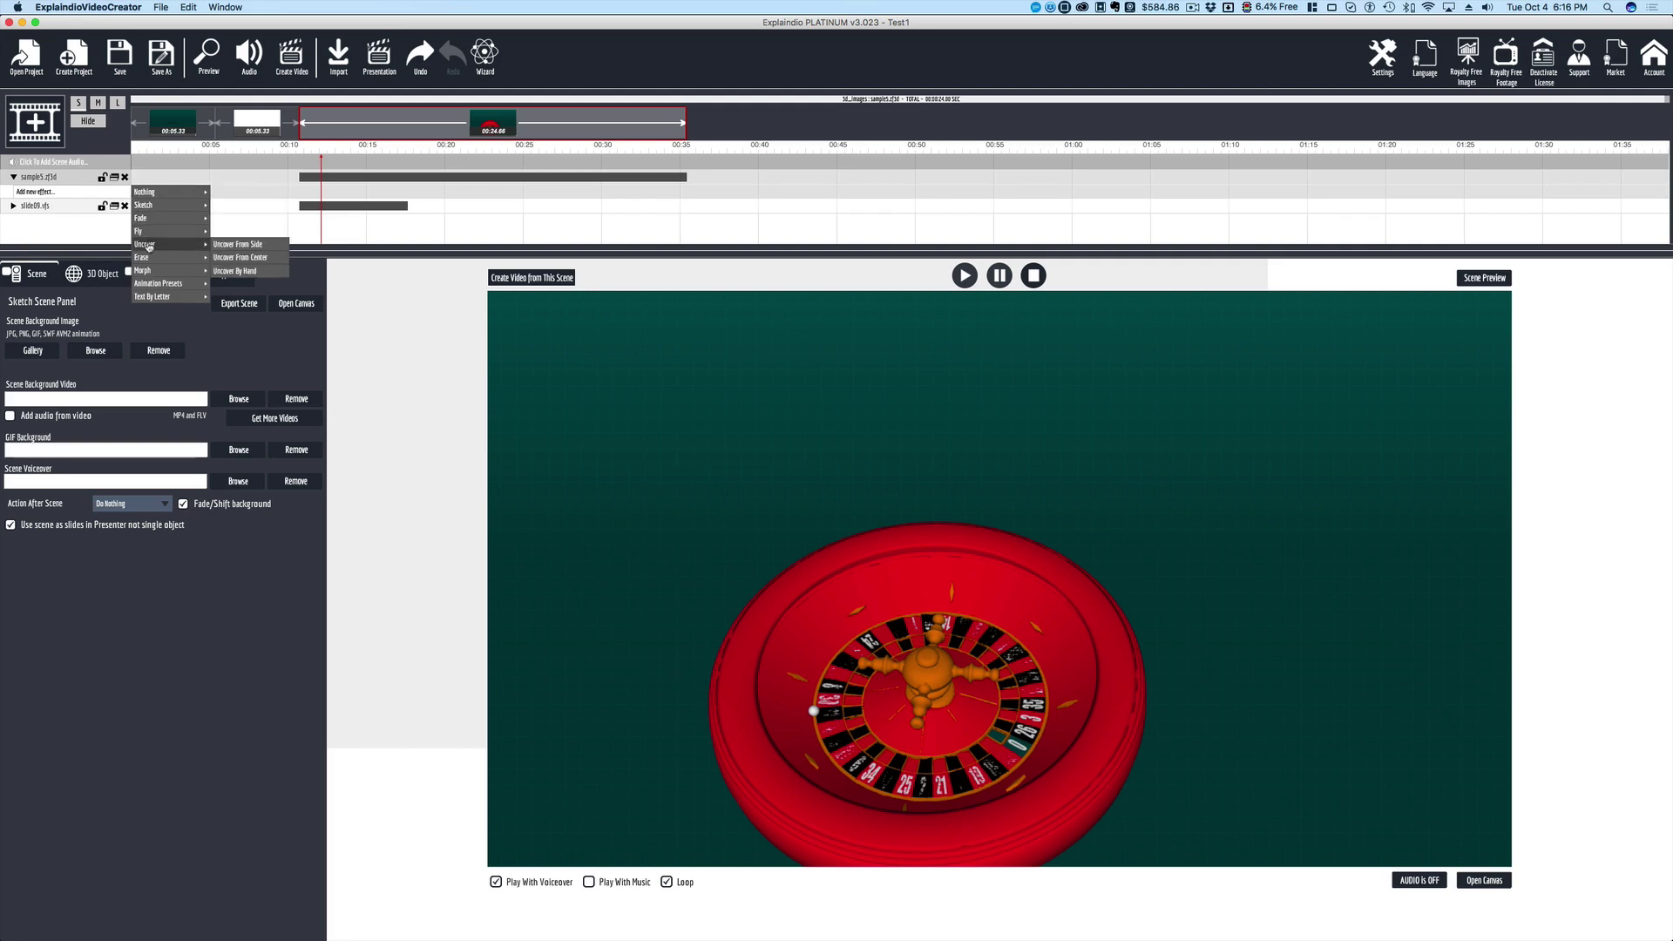
mouse_move(157, 288)
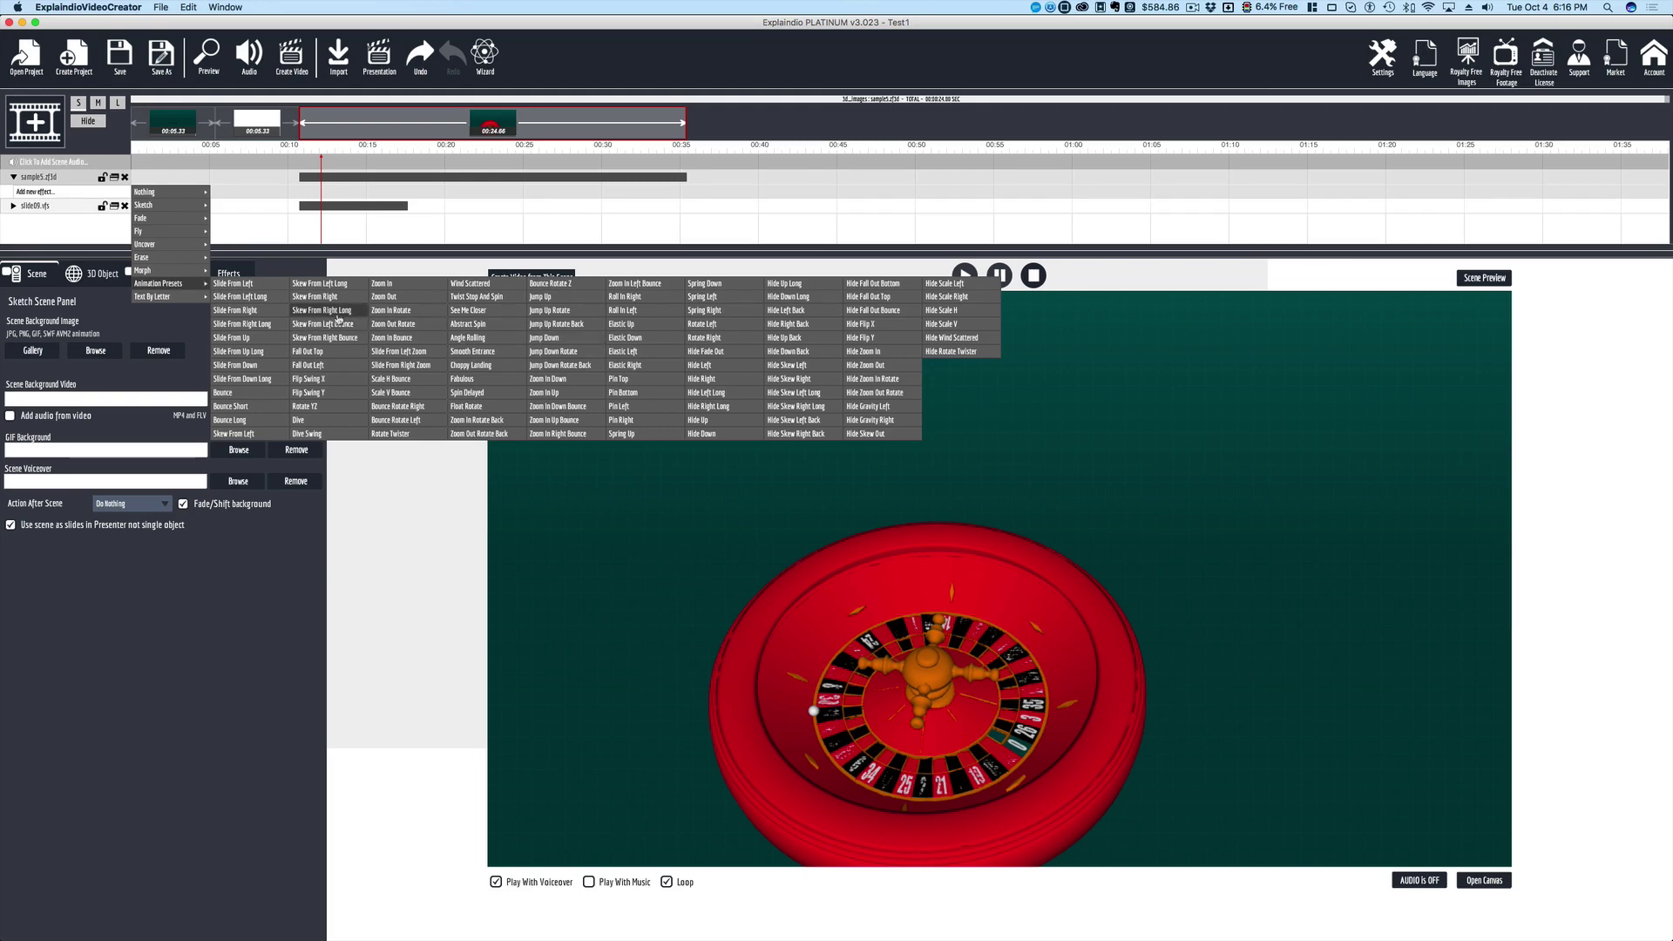
click(249, 287)
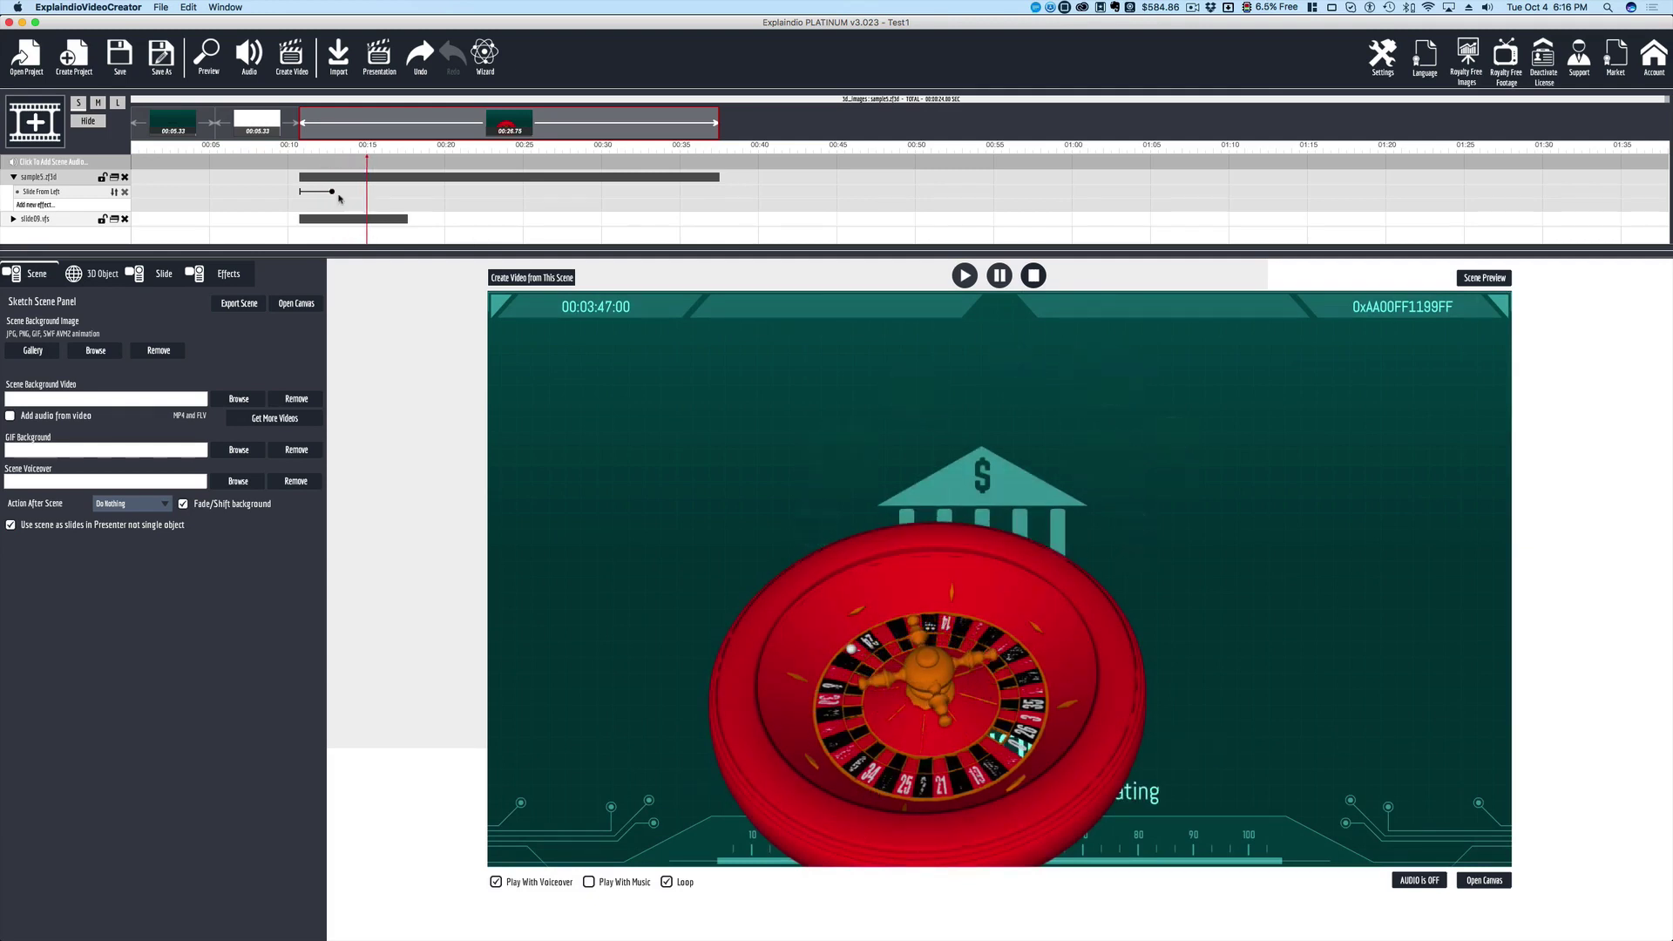
drag(332, 193, 438, 193)
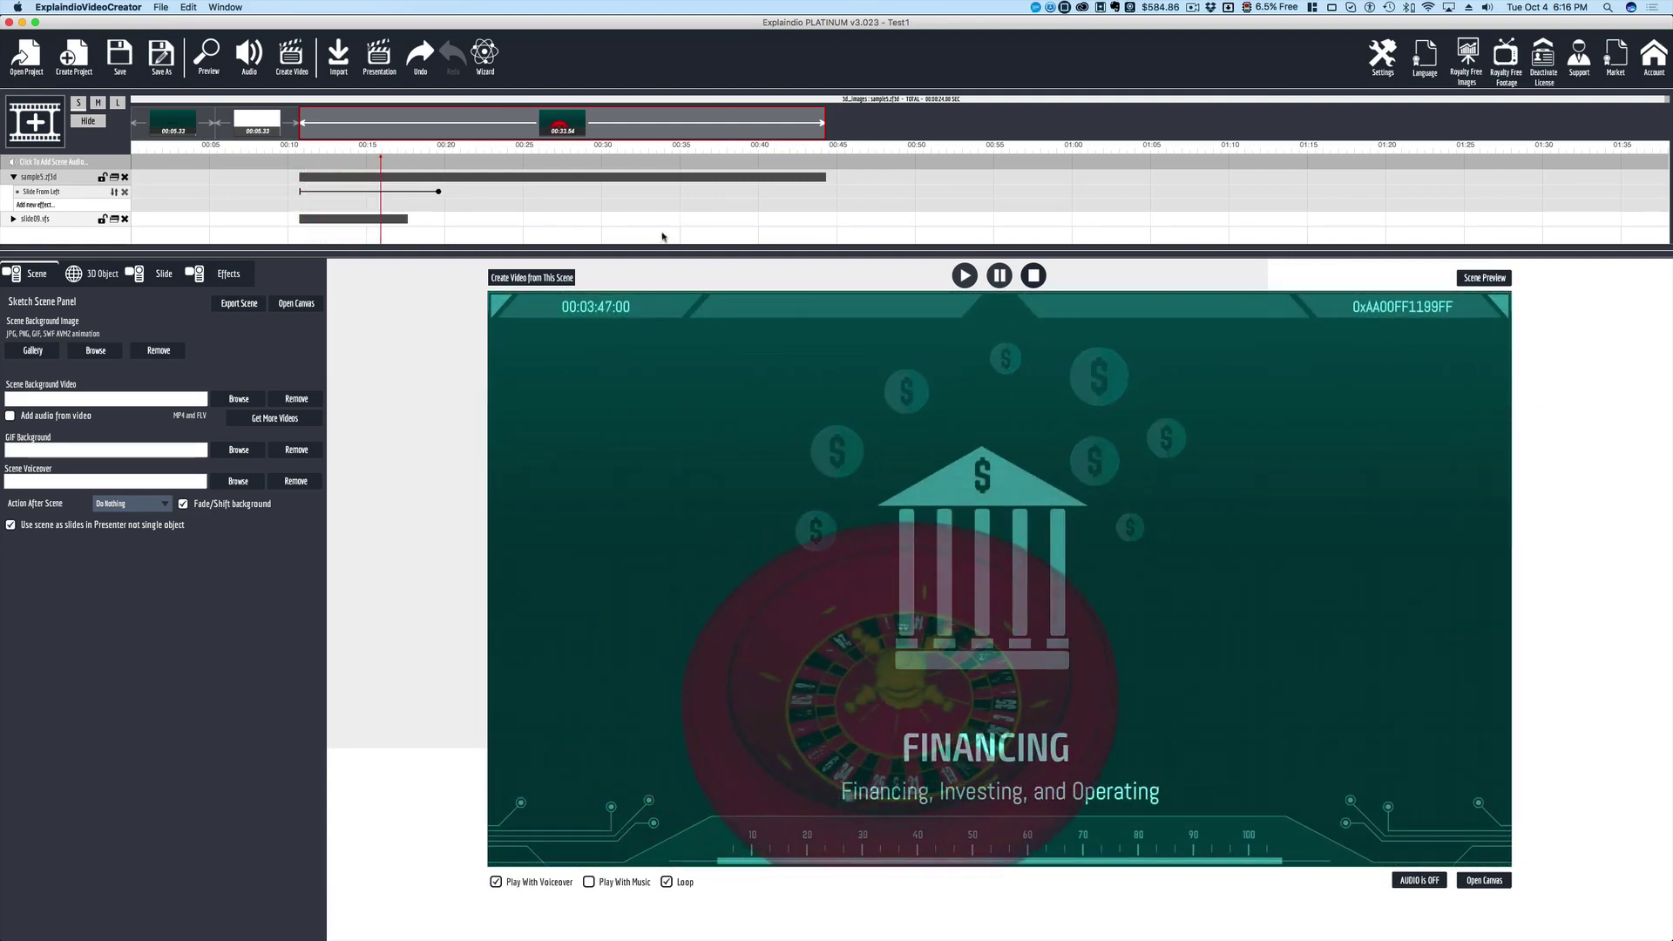
drag(406, 193, 313, 193)
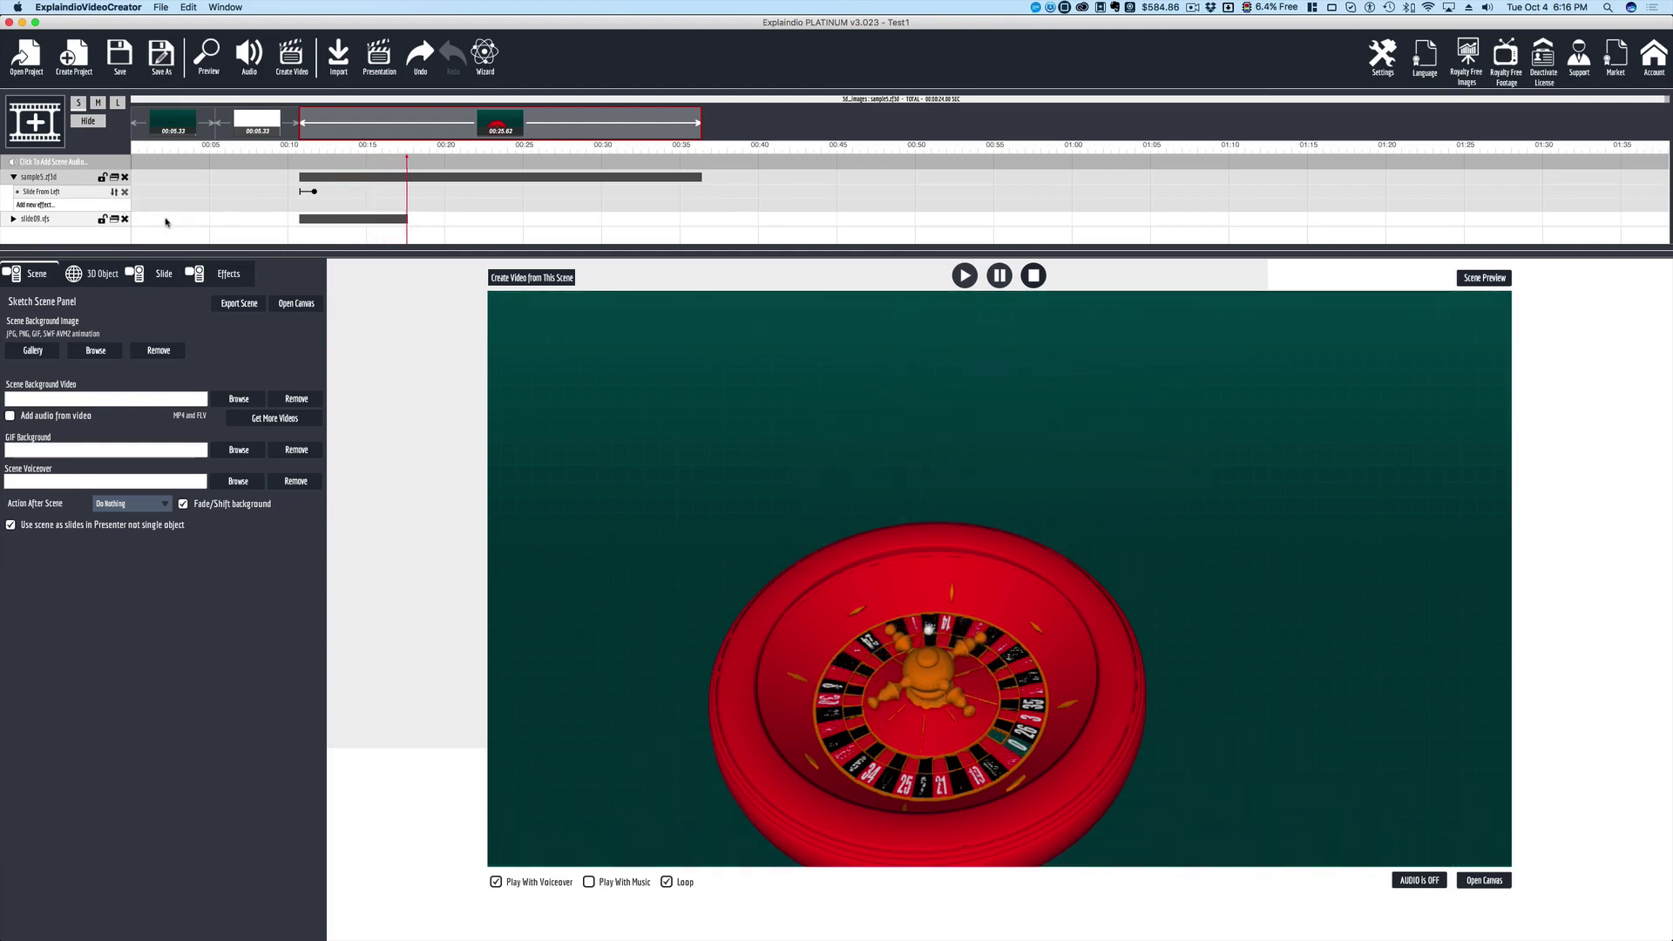
- Add a Fly Out effect to the sample5.zf3d track and shorten it to about 1.6 seconds
click(49, 206)
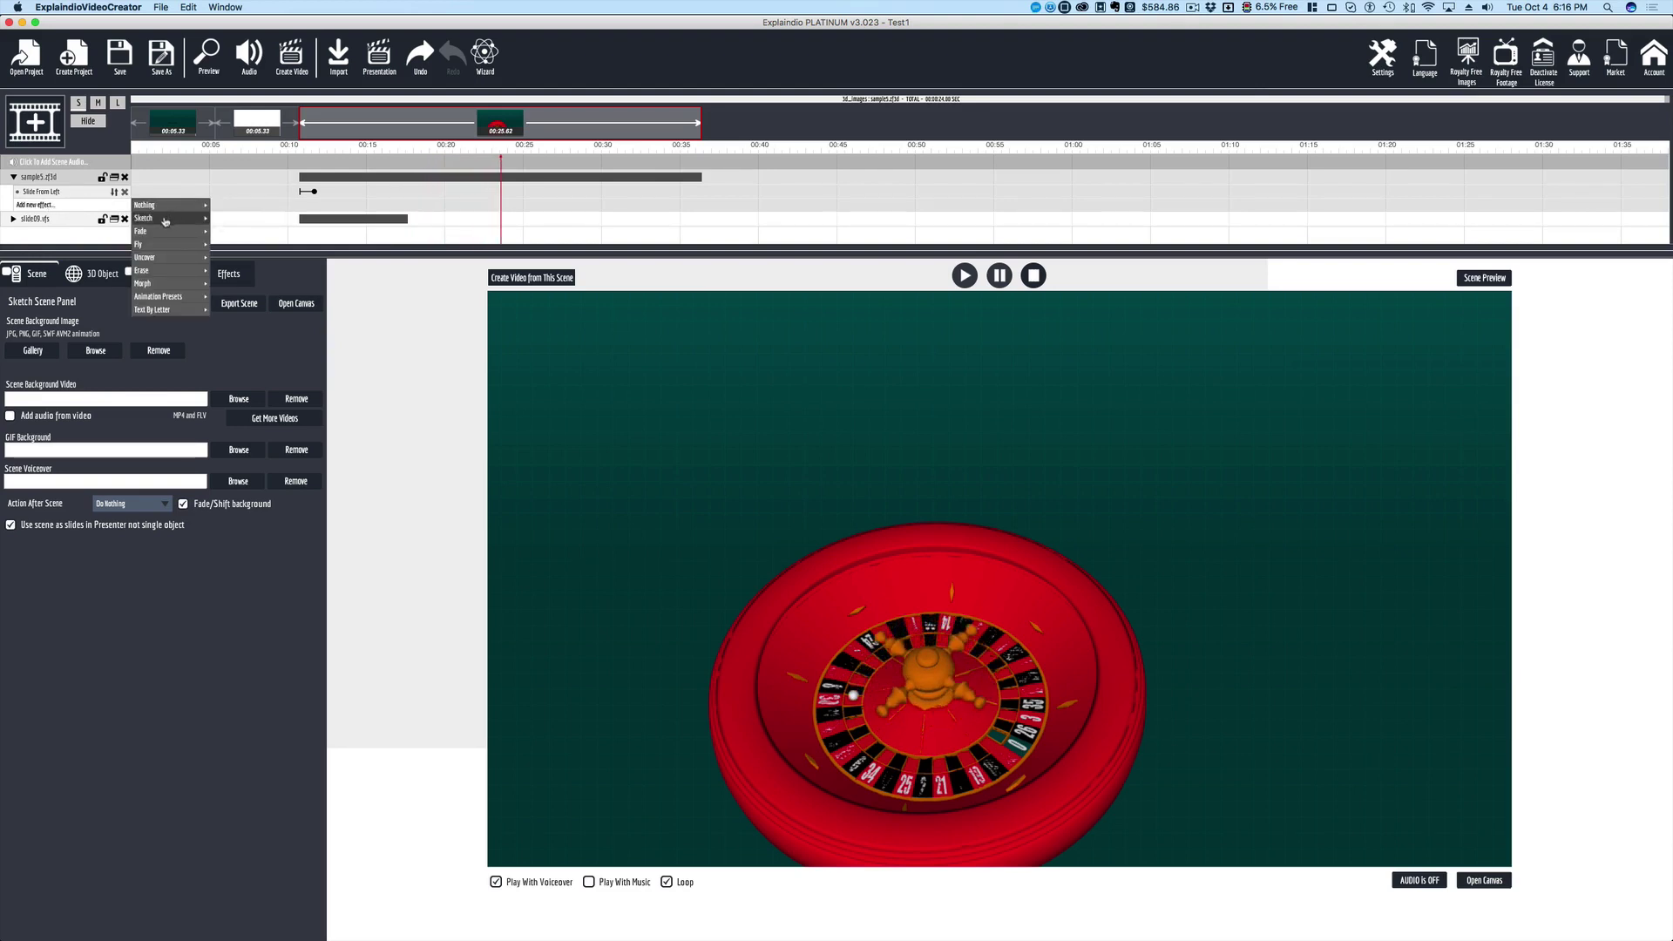
mouse_move(177, 231)
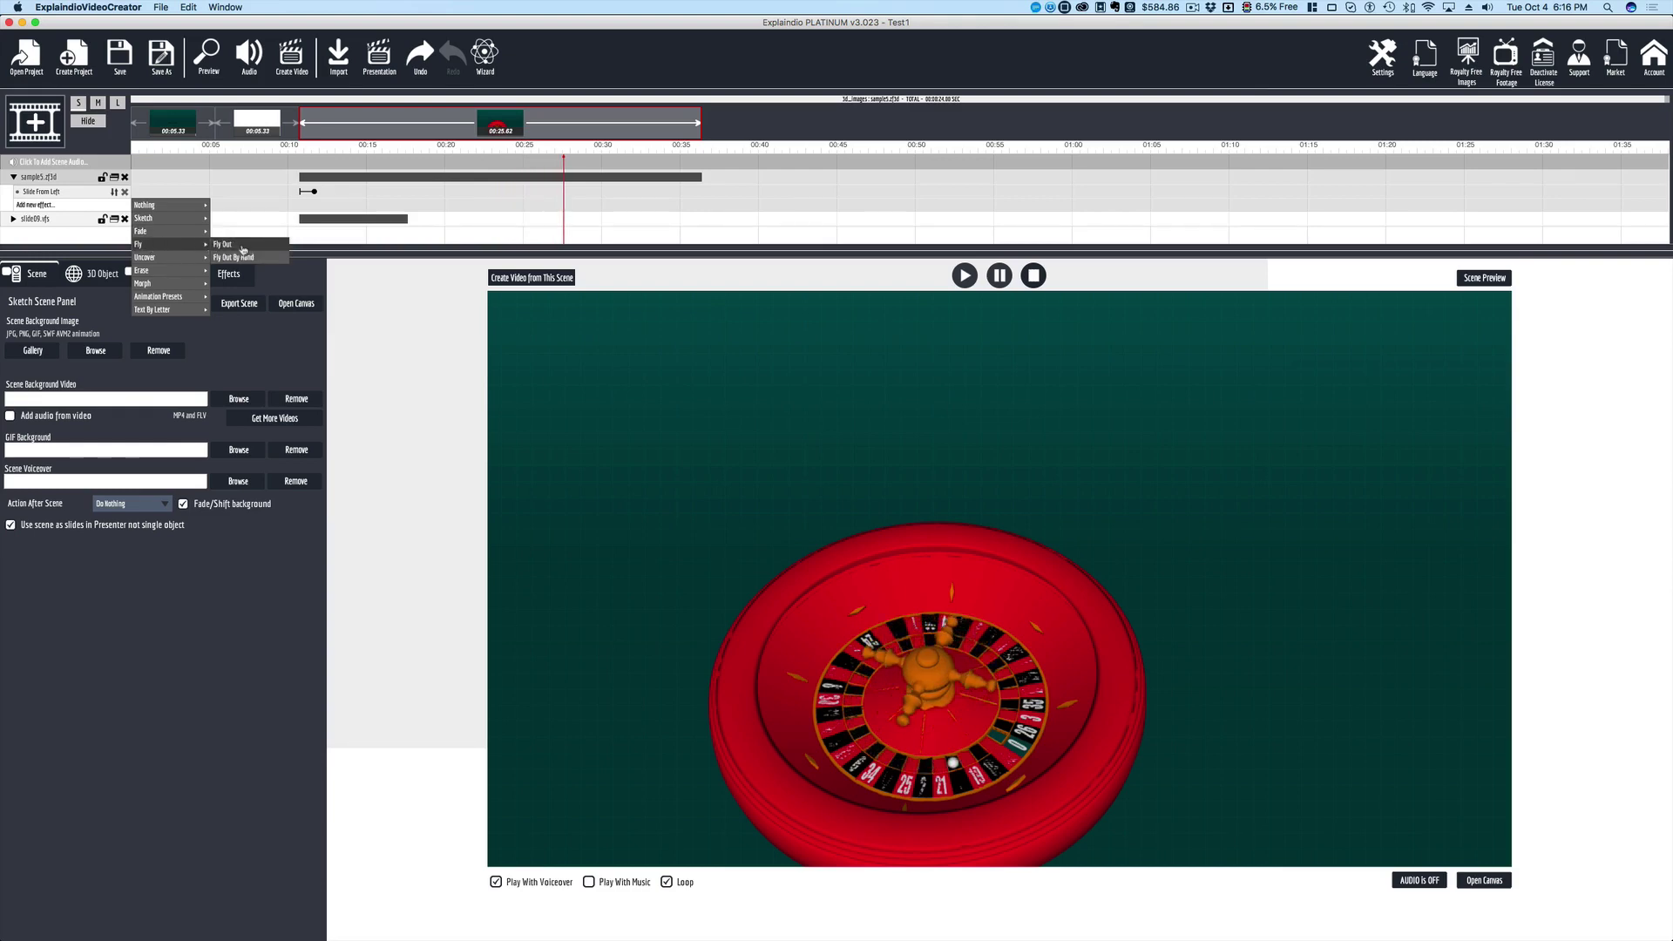
click(223, 245)
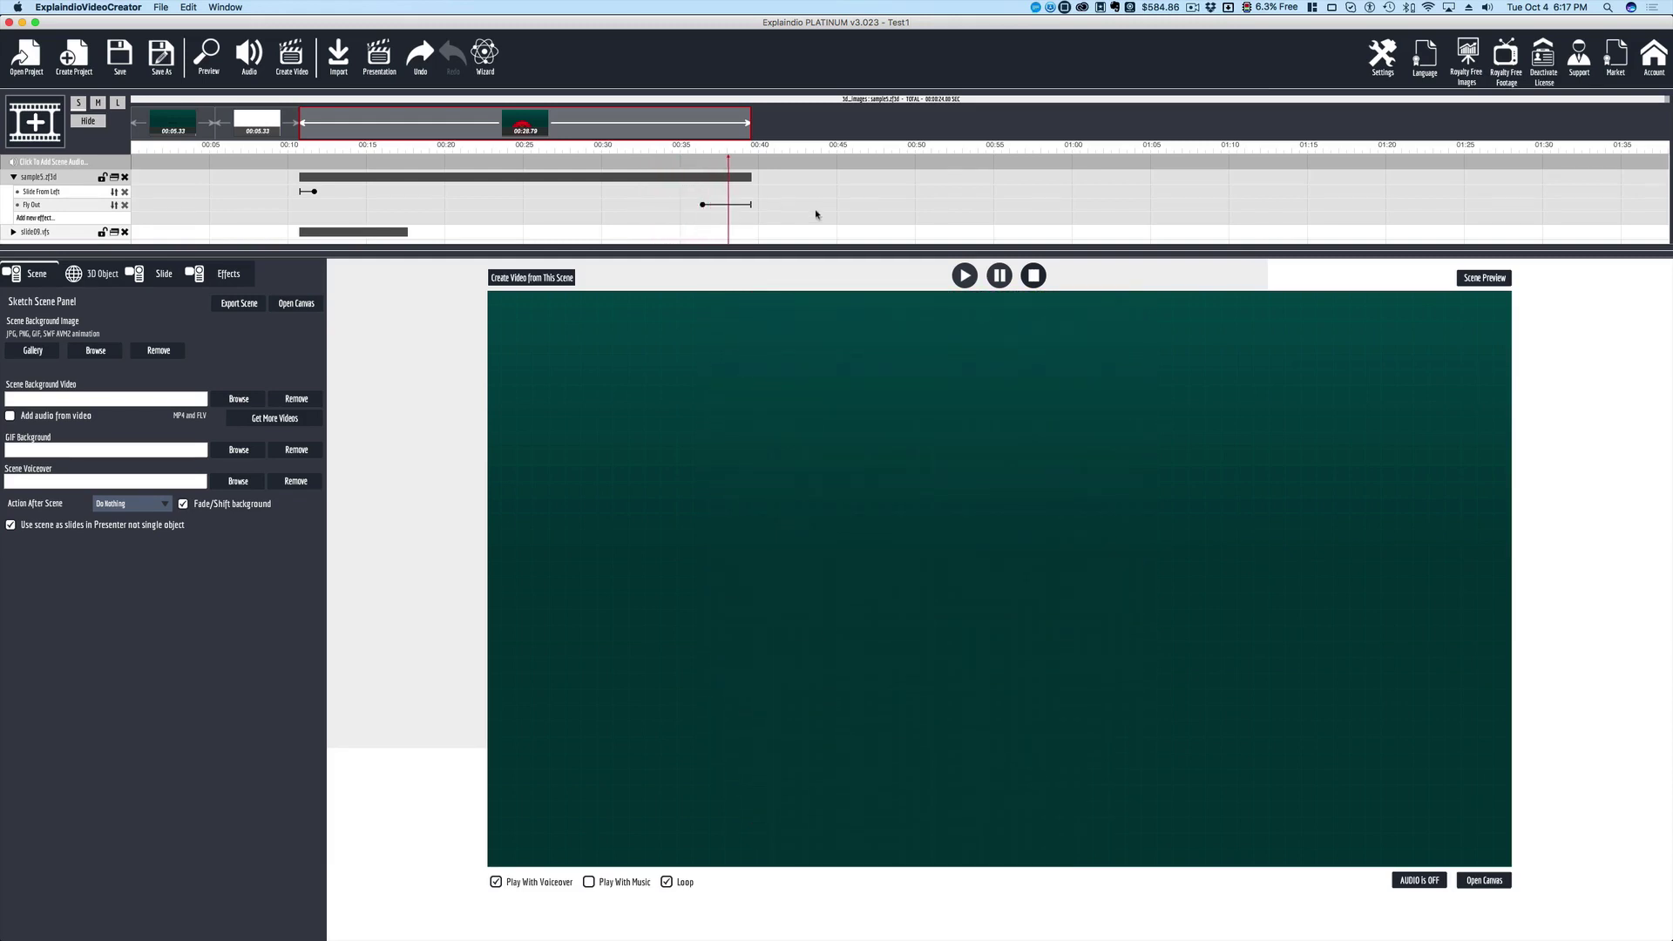
drag(704, 207, 701, 207)
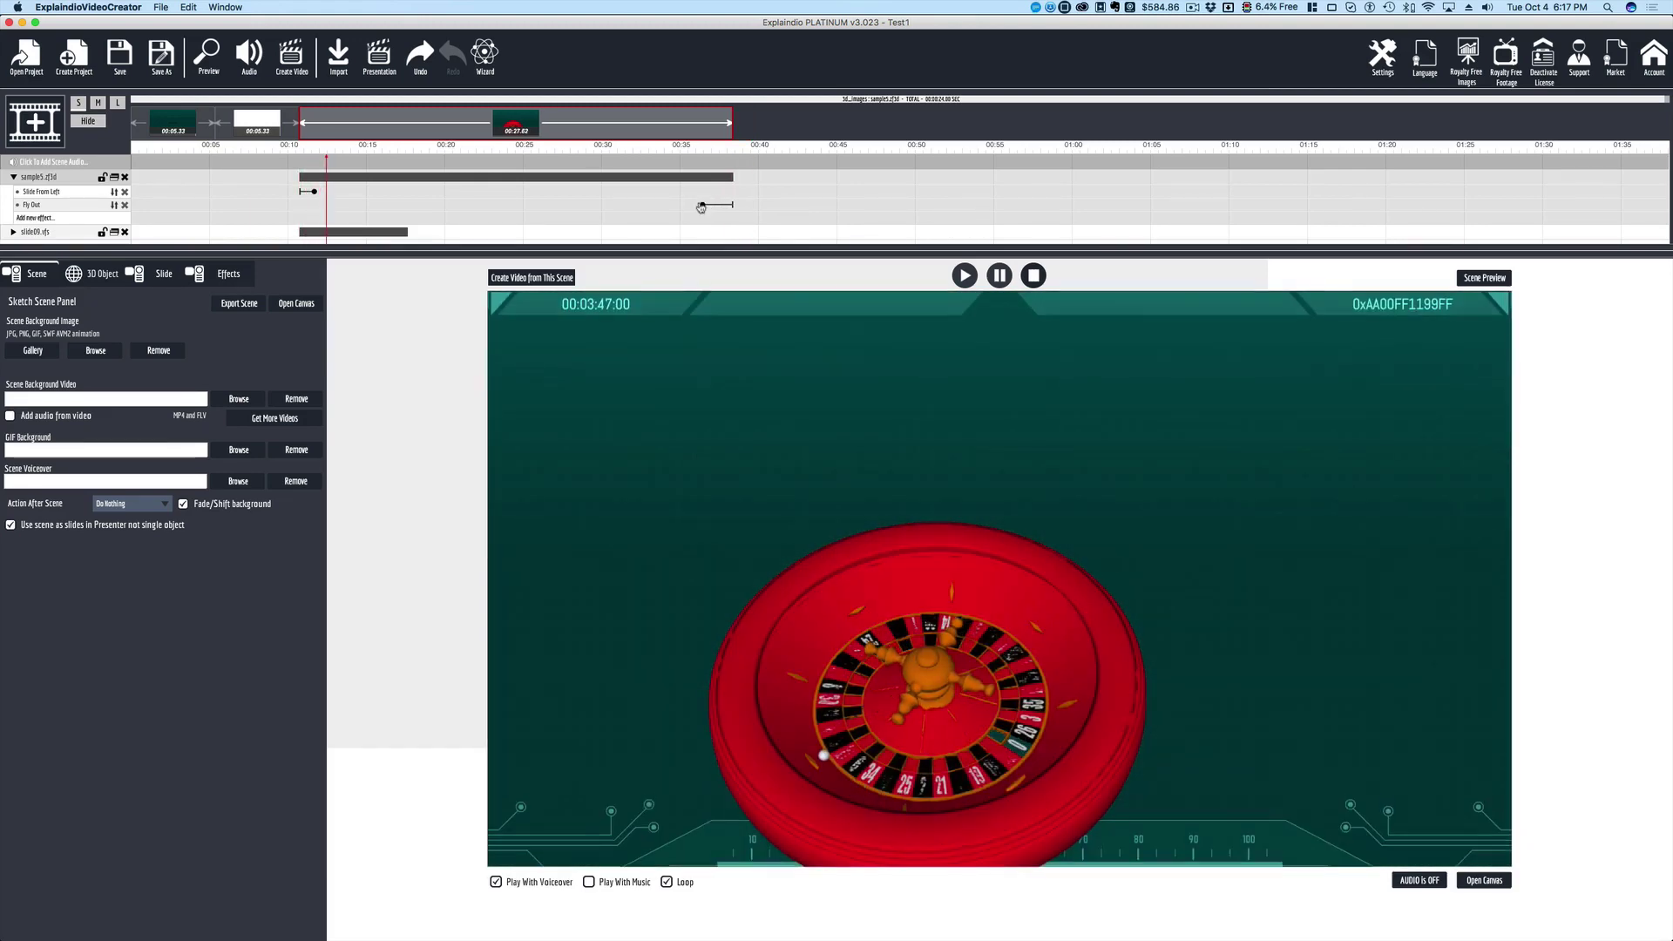
drag(700, 206, 829, 209)
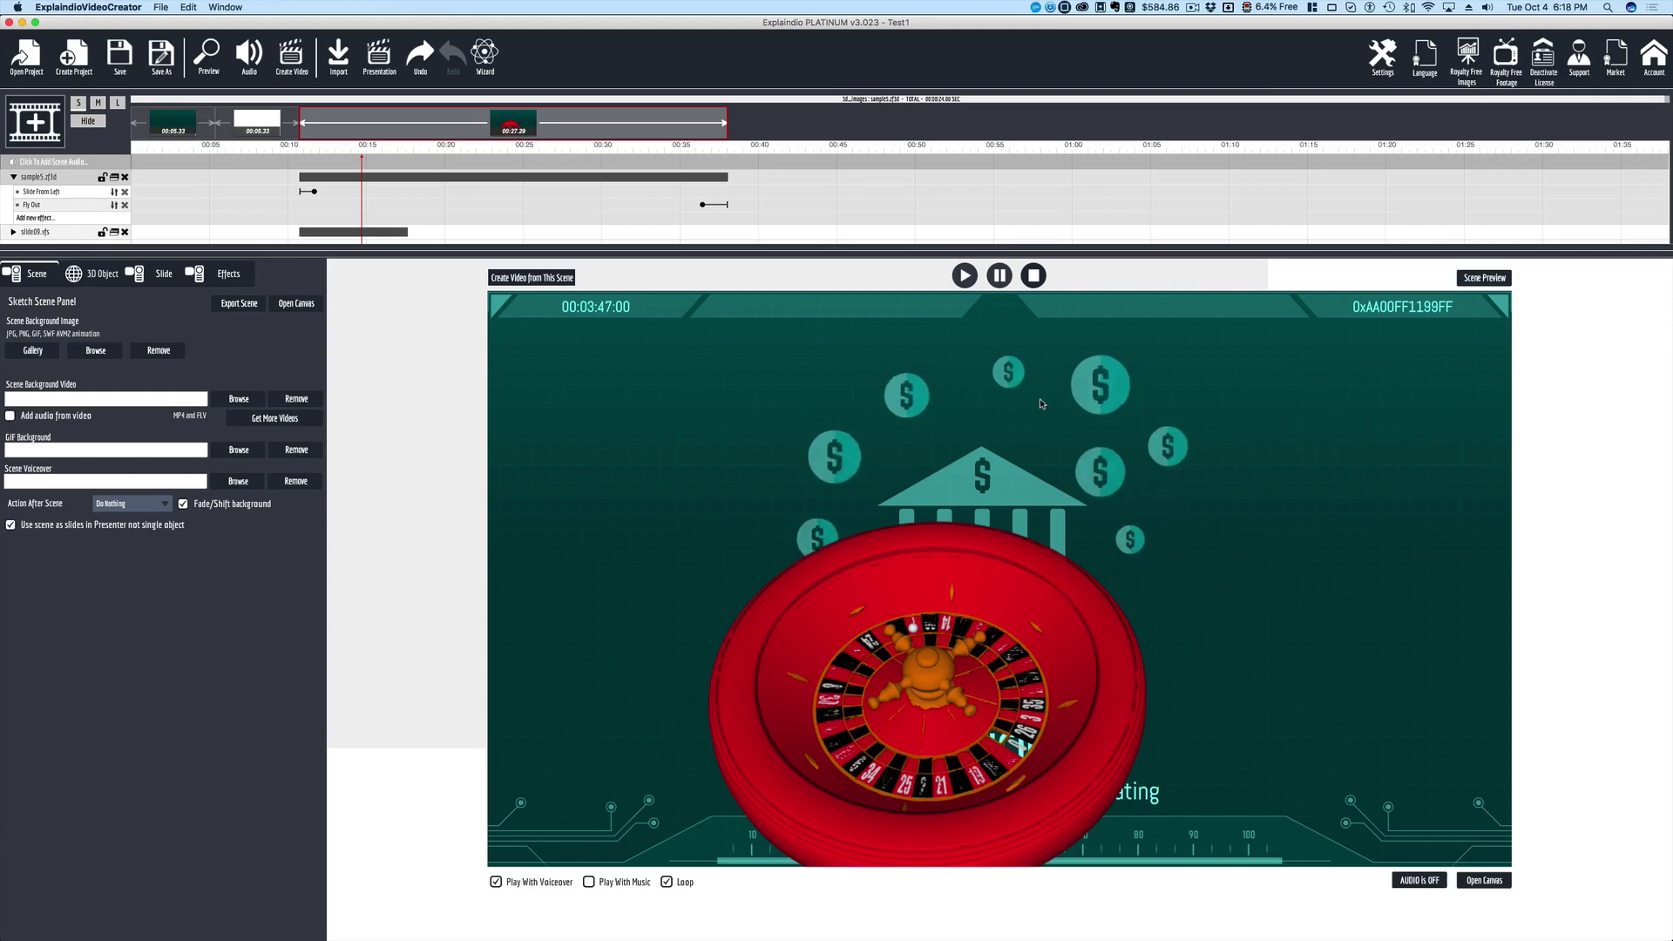
- Open the Royalty Free Footage library to view its available videos, and close it without downloading anything
click(1506, 63)
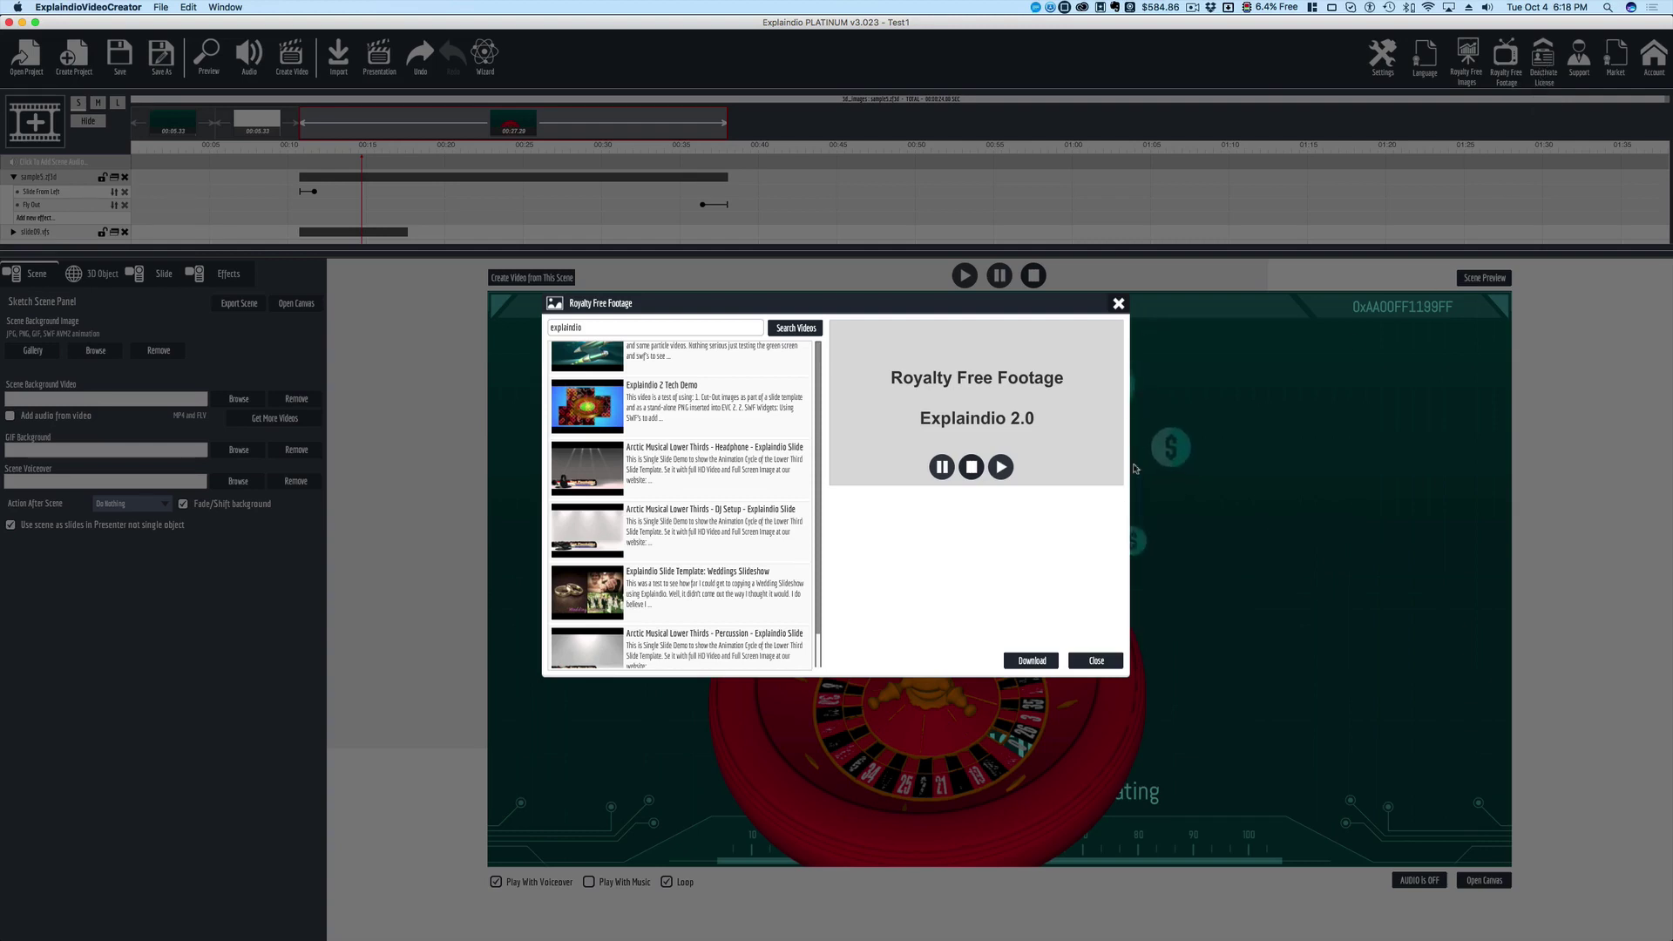
click(1119, 304)
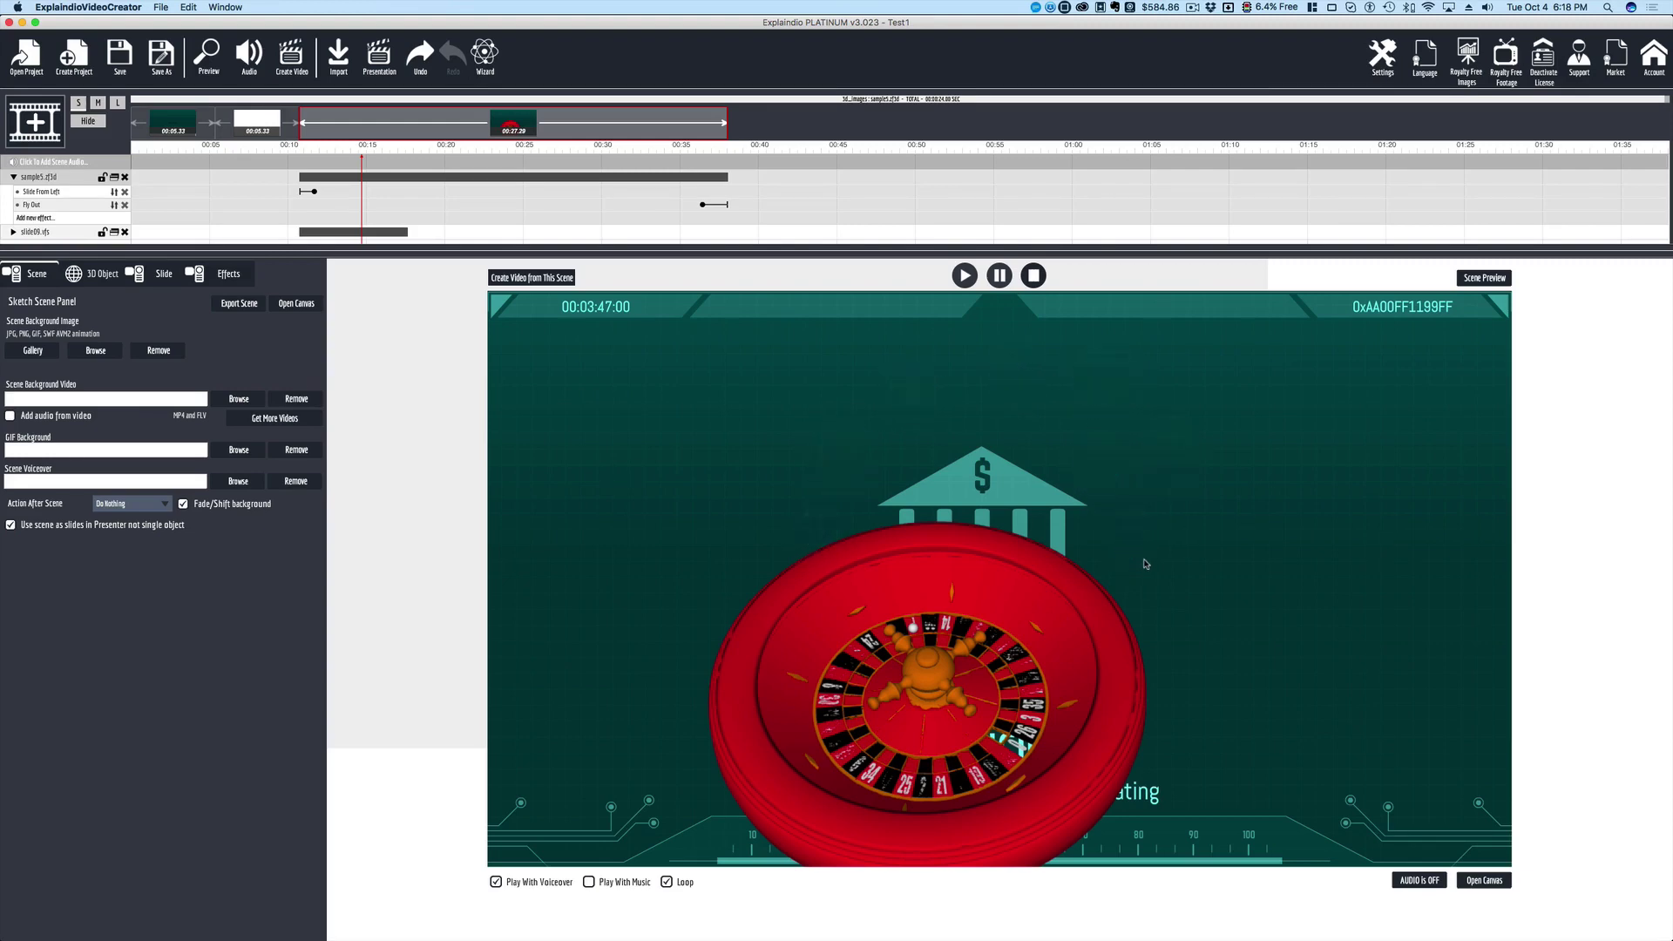
- Switch to Safari and look through the tutorial videos on the Explaindio 3 Training page, from Canvas Overview to How To Access Support
key(super+Tab)
key(Tab)
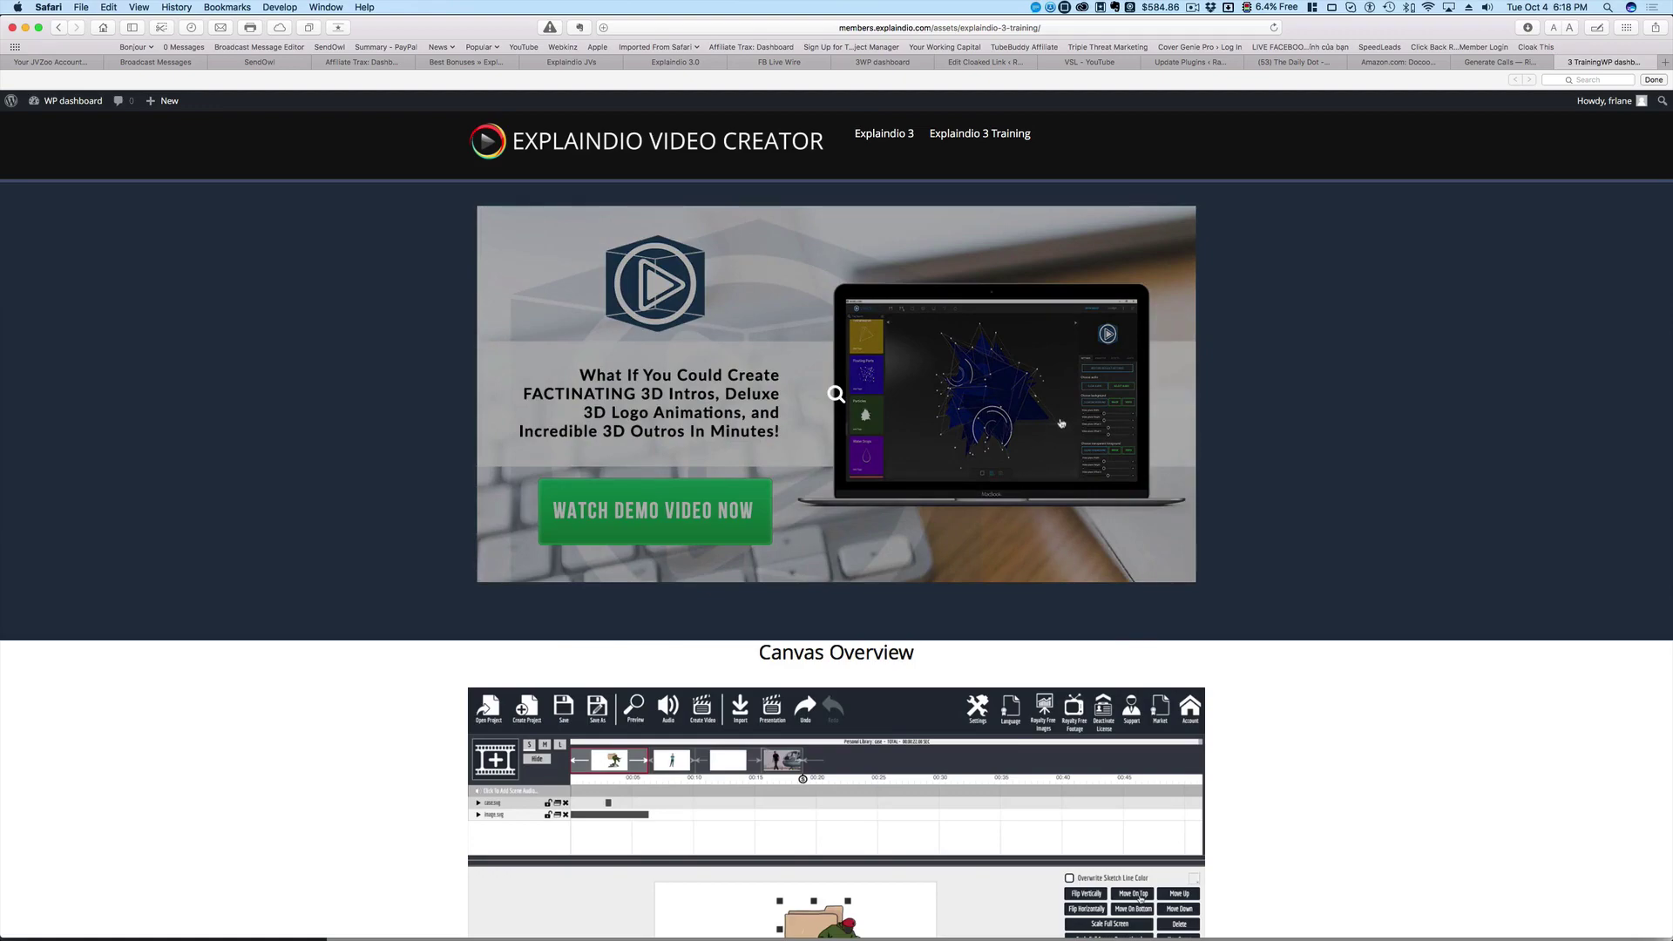
scroll(1393, 474, down, 5)
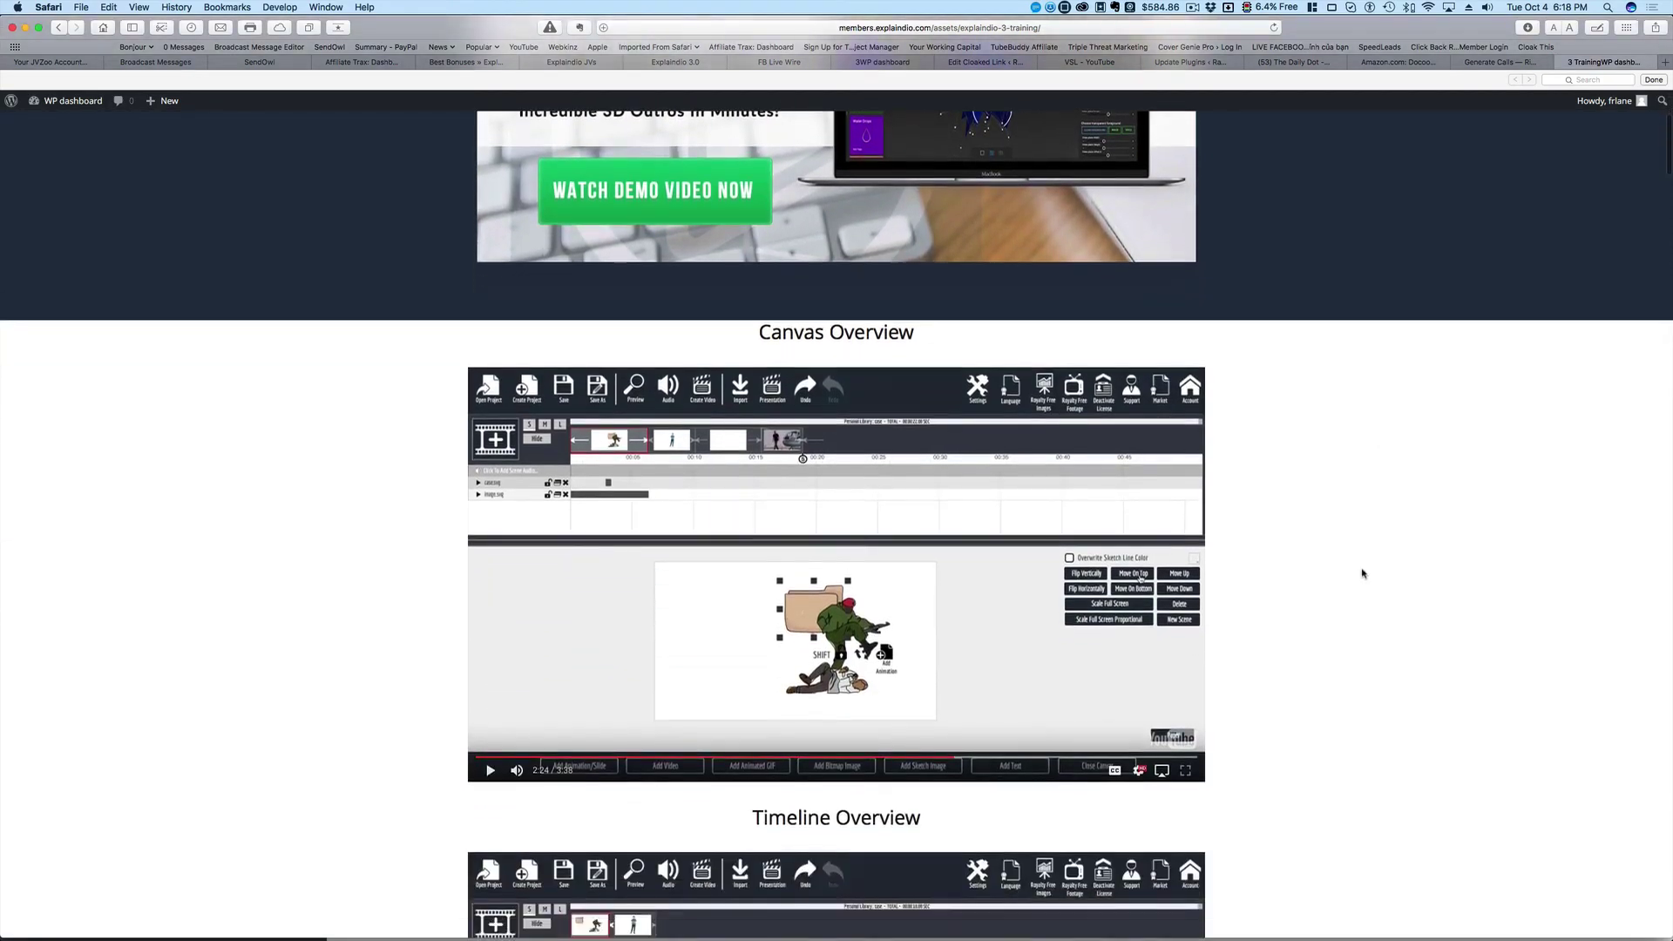
scroll(1364, 574, down, 20)
scroll(1359, 575, down, 20)
scroll(1359, 575, down, 20)
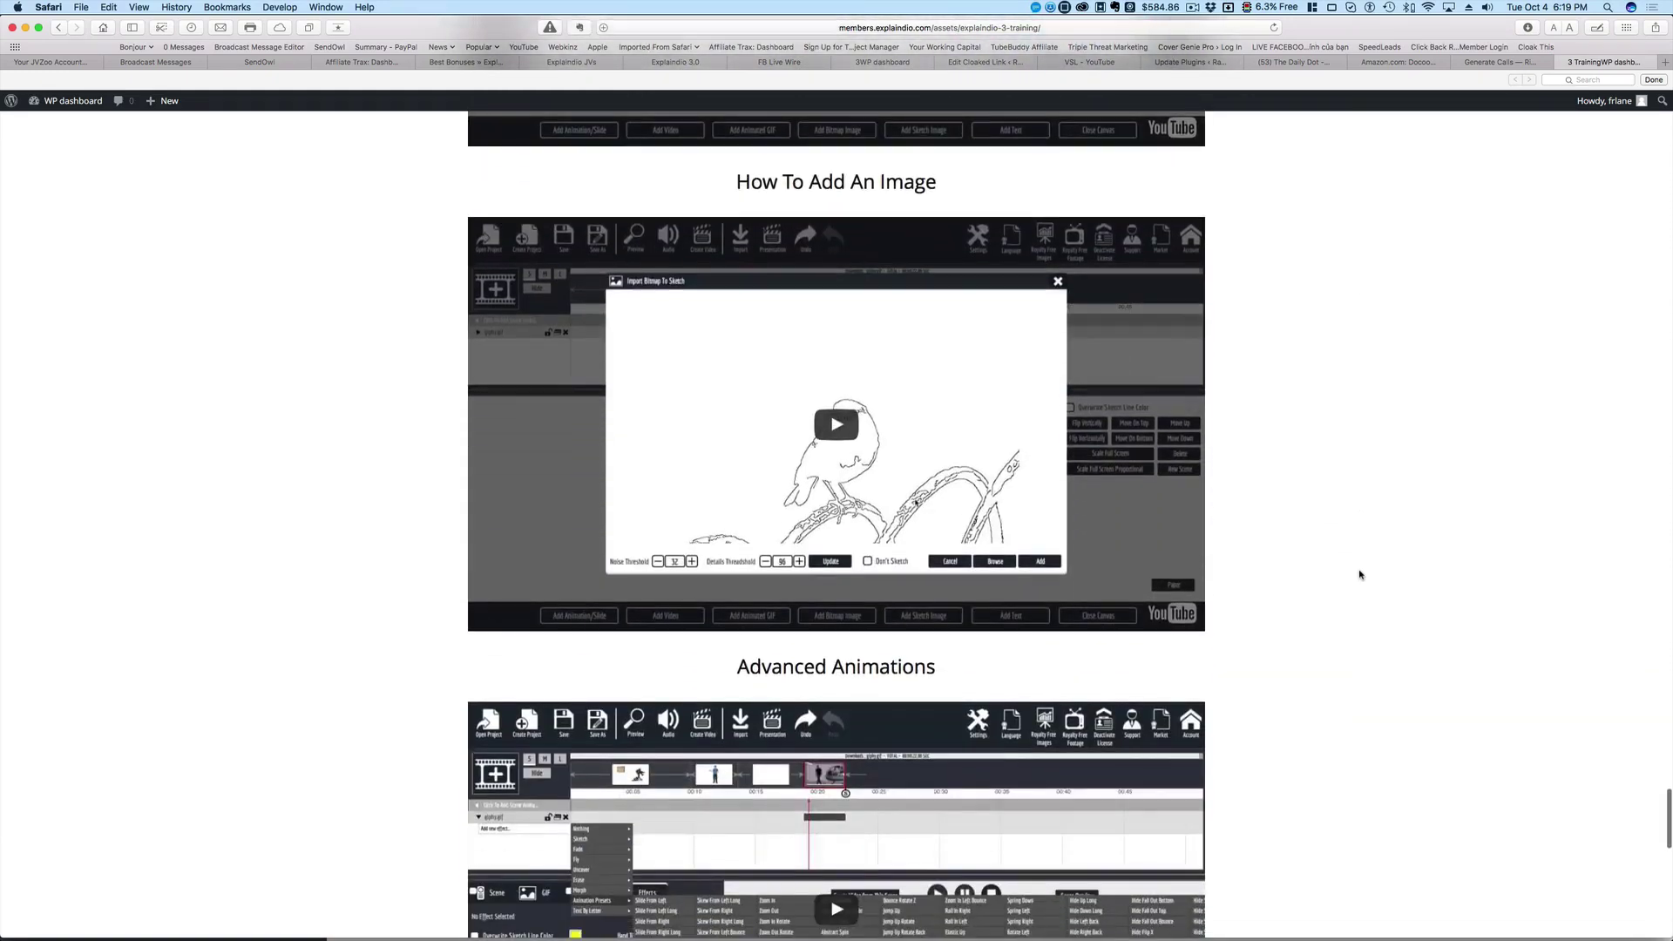
scroll(1360, 575, down, 20)
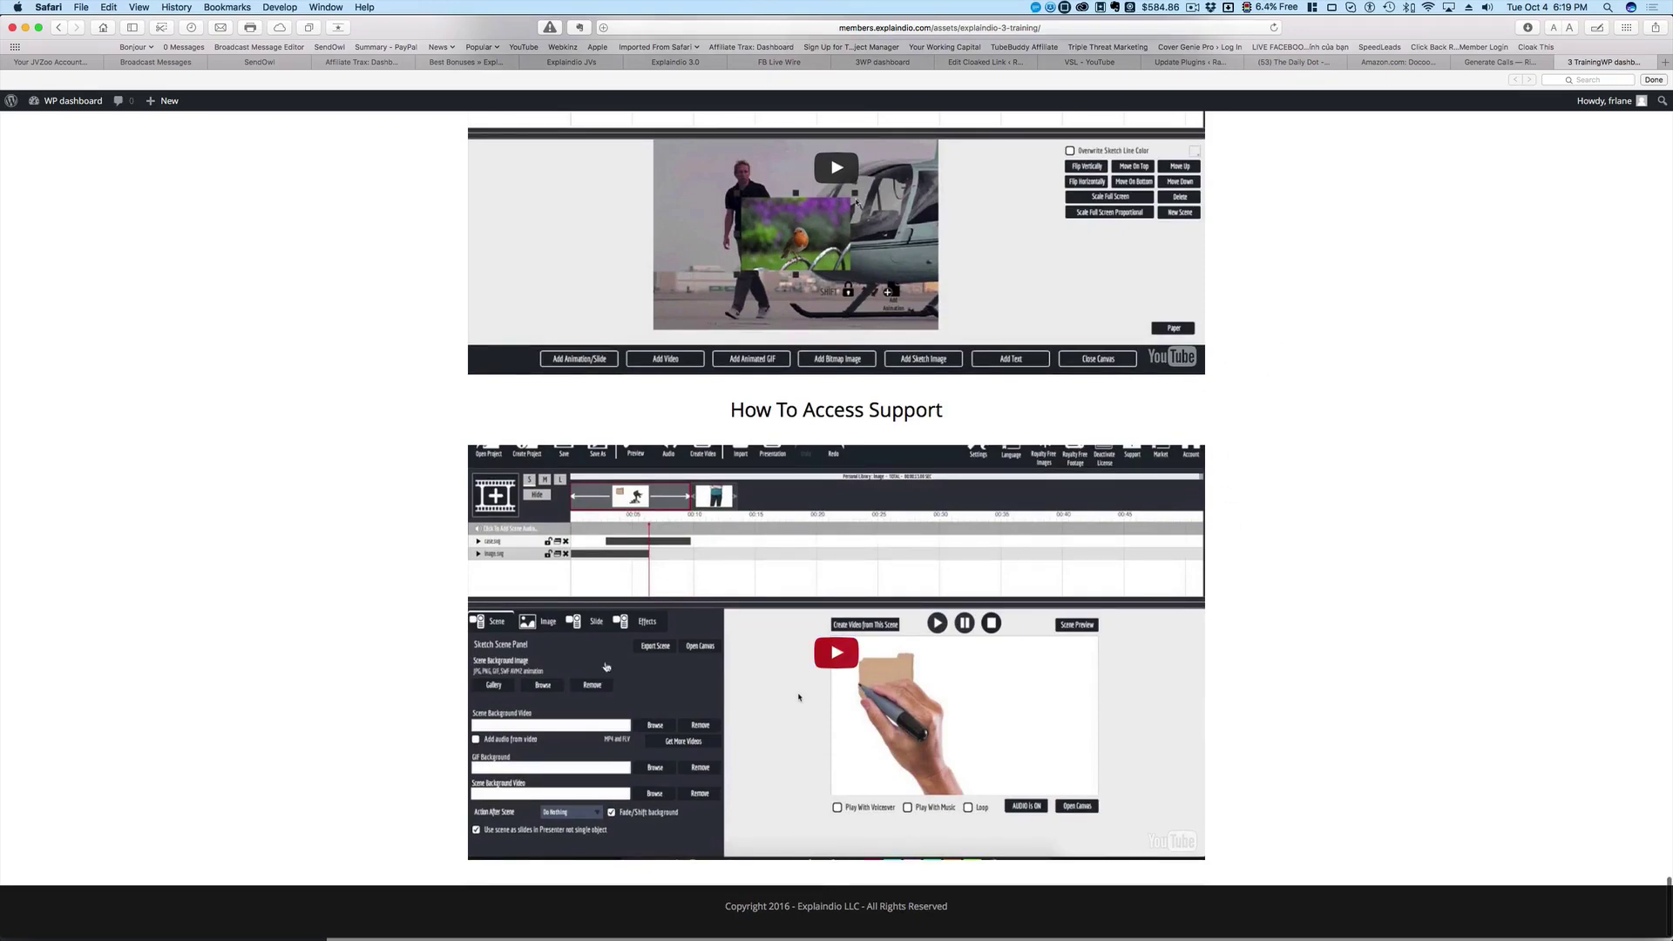
scroll(949, 483, up, 20)
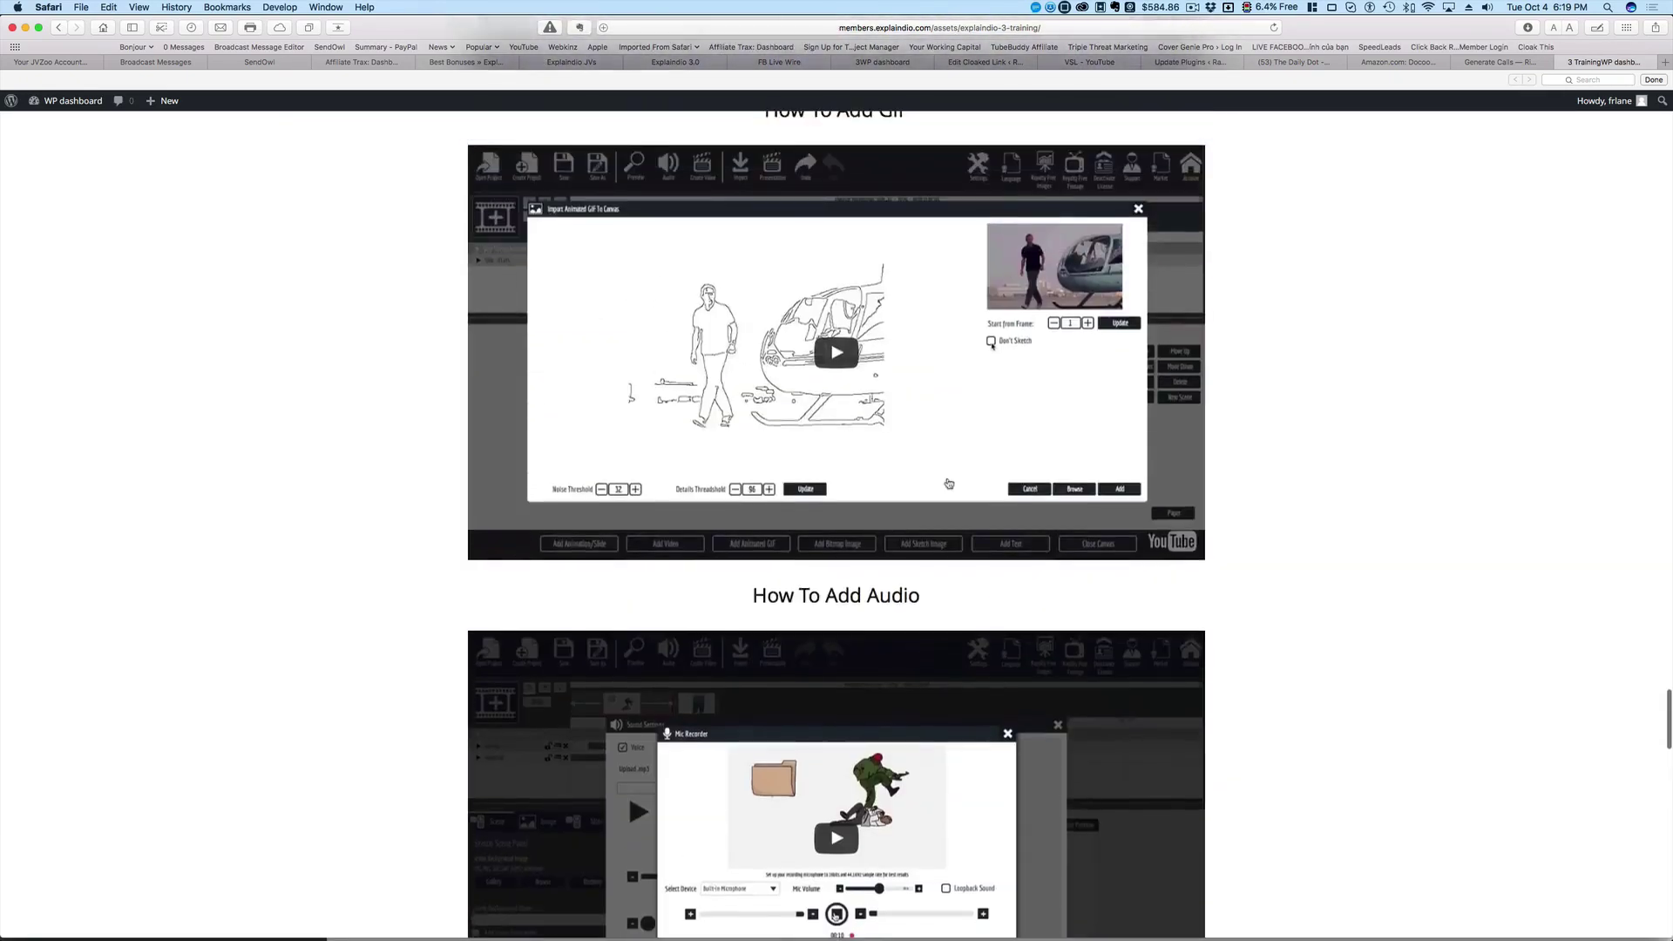
scroll(948, 483, up, 20)
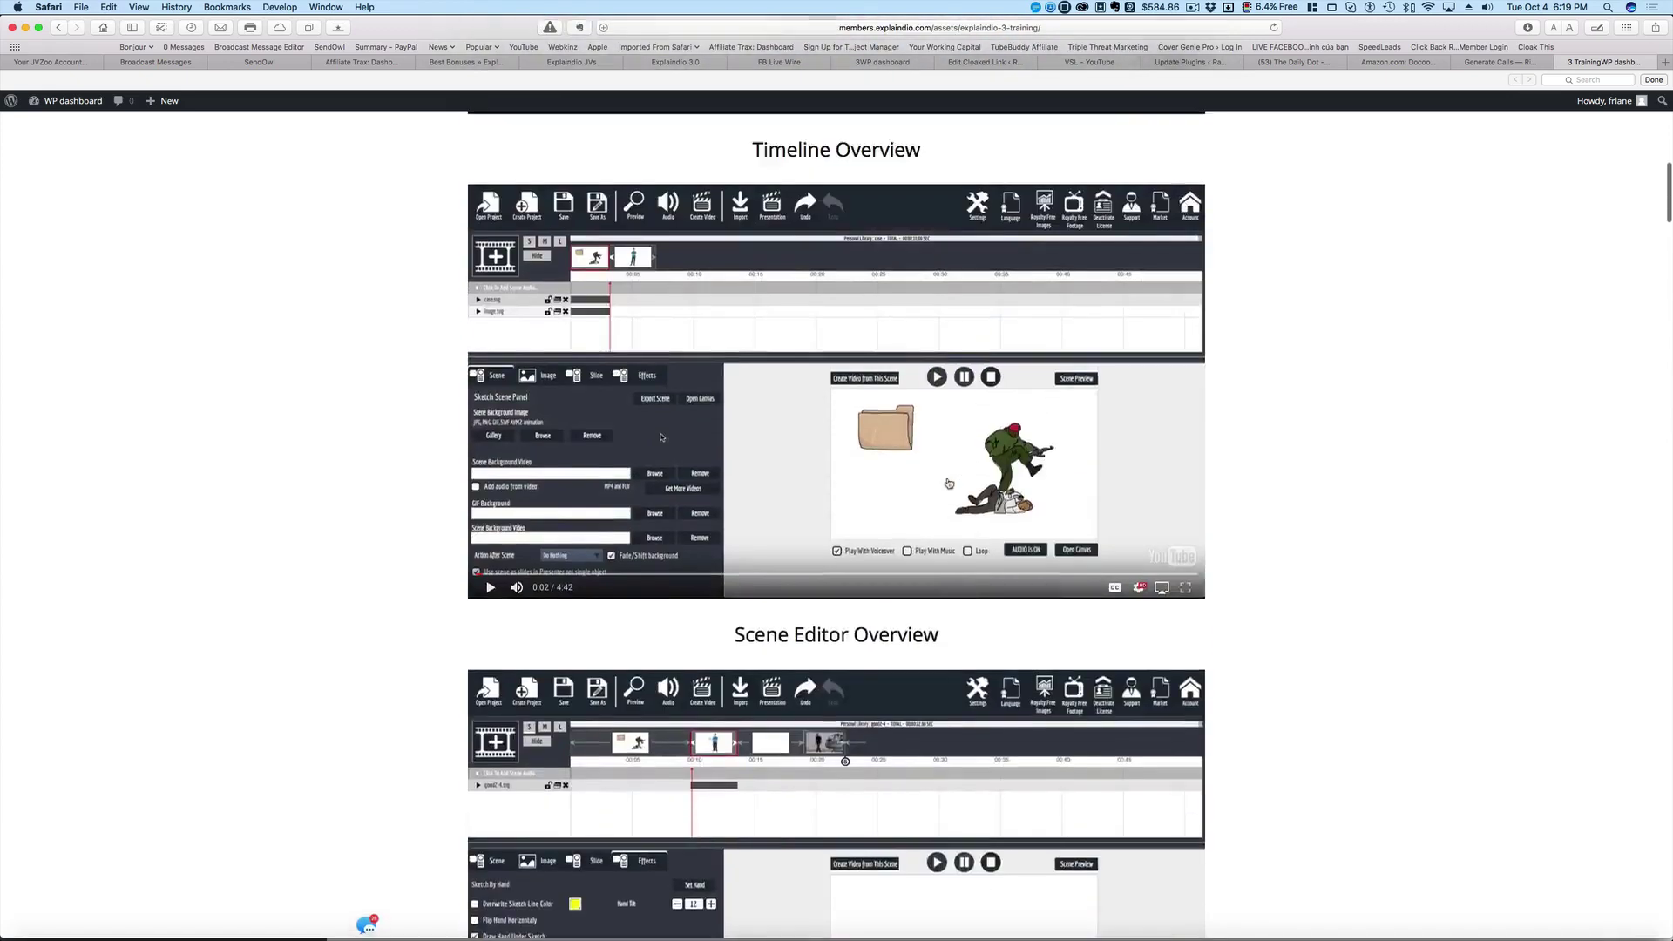